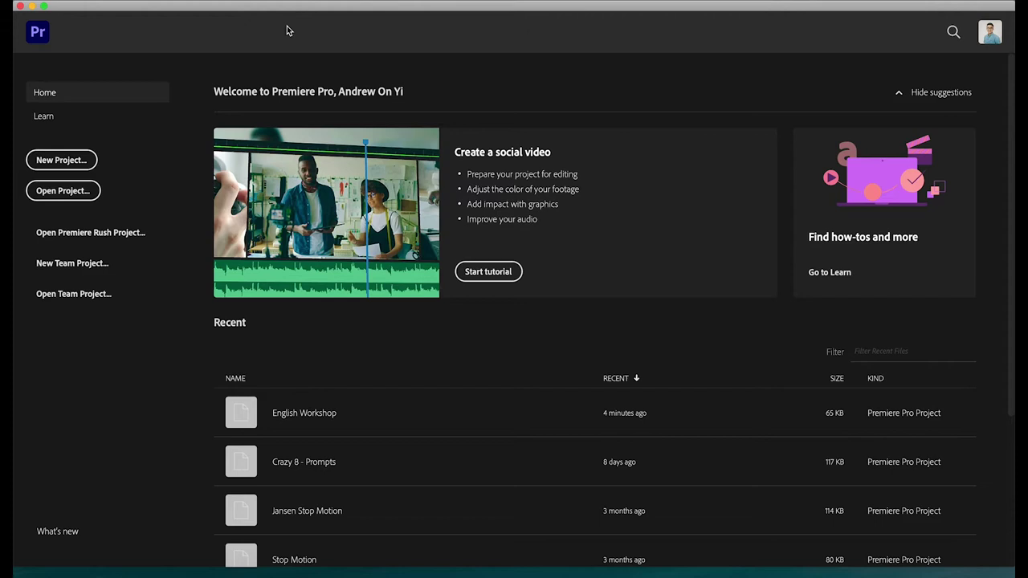
Step: Create a new project named "English Workshop 01" in the Desktop folder English Filmmaking Workshop
click(78, 163)
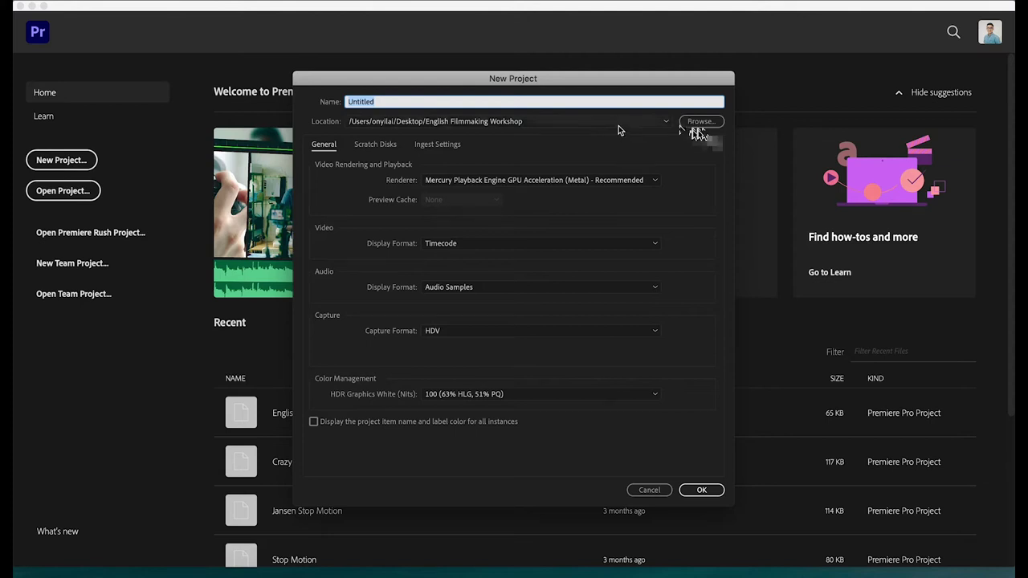
click(655, 124)
click(702, 123)
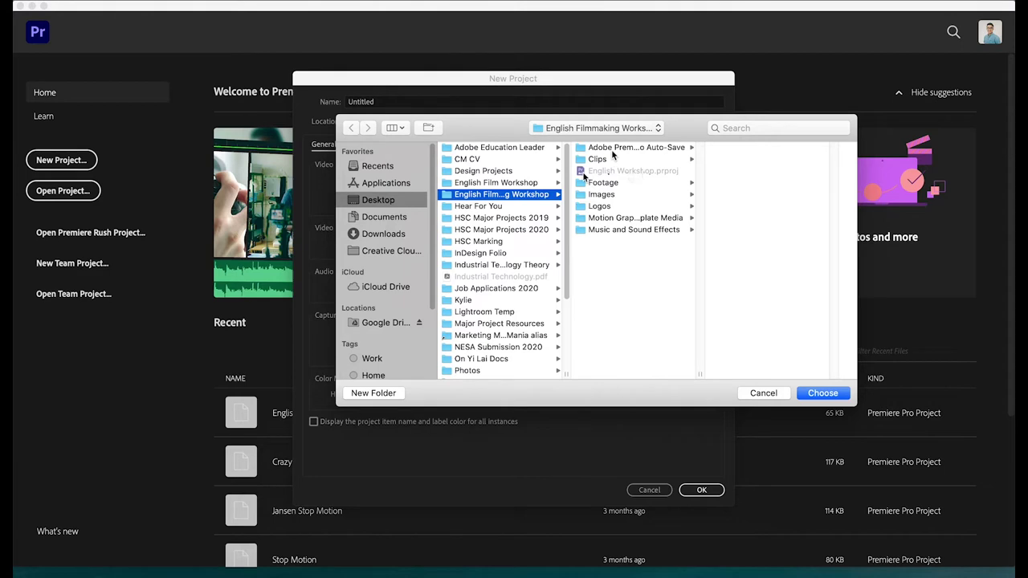
key(Return)
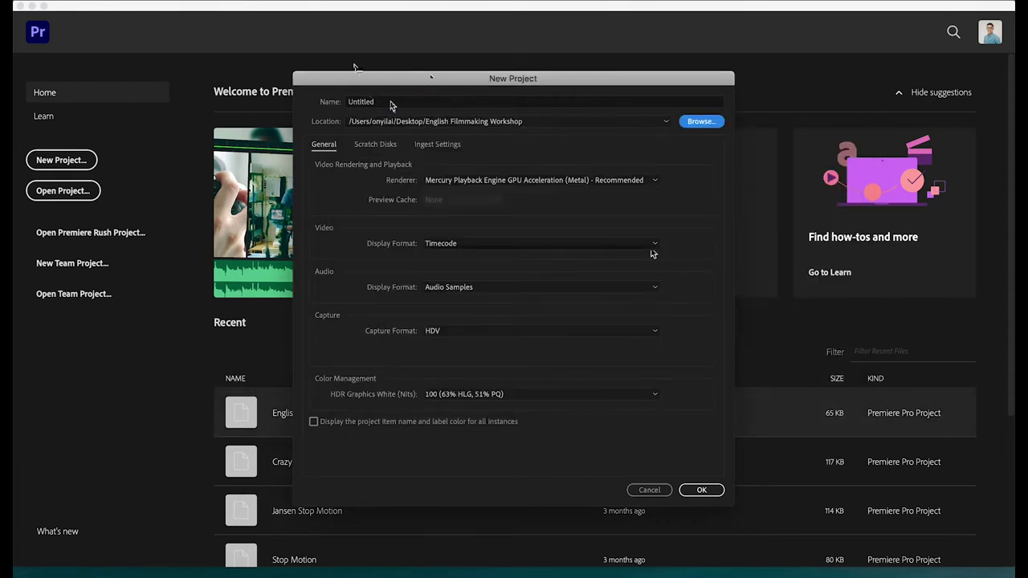
click(392, 106)
text(English Workshop 01)
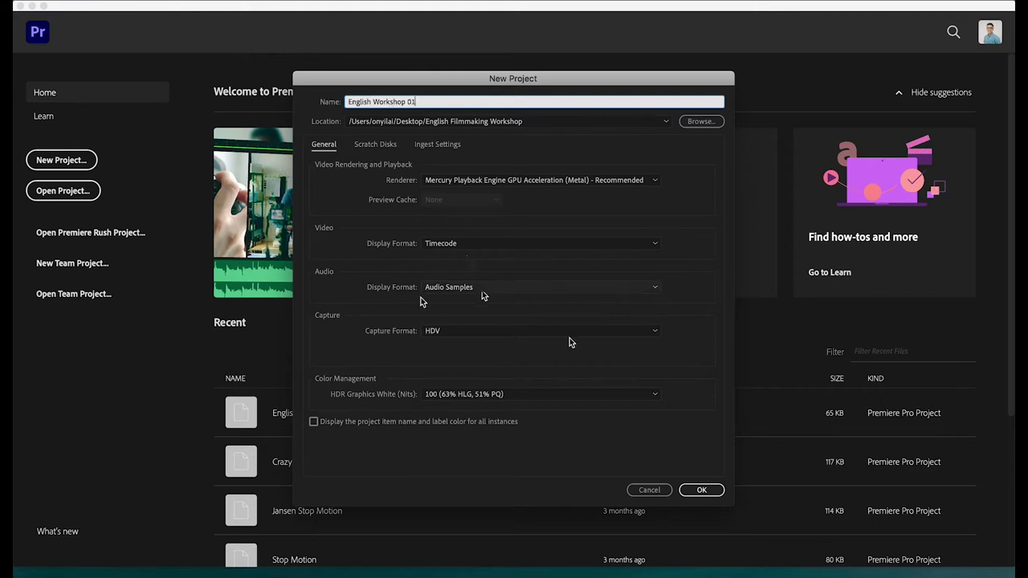
click(713, 490)
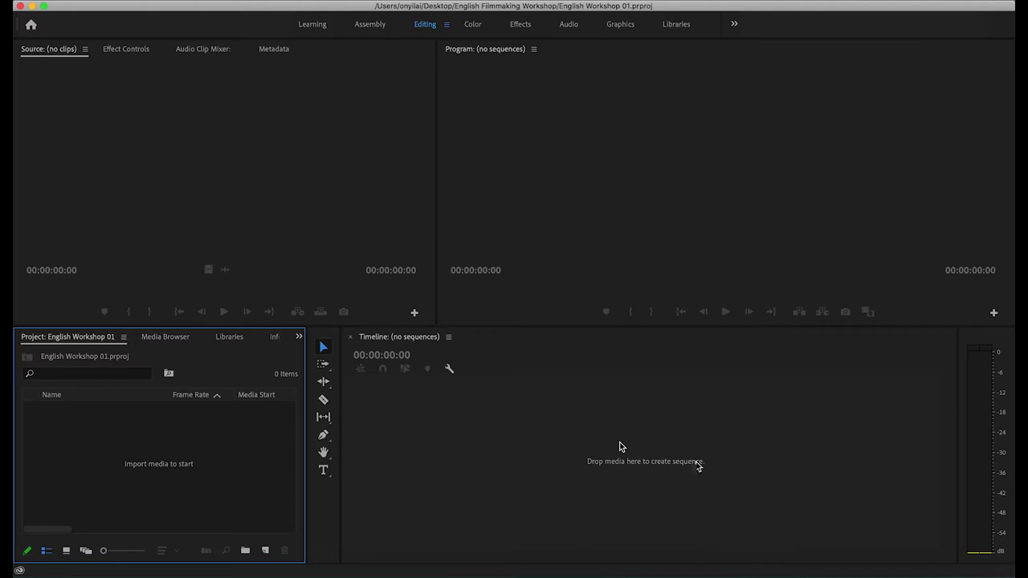
Step: Switch to the Assembly workspace and import the Clips, Footage, Images, Logos, and Music and Sound Effects folders
click(368, 28)
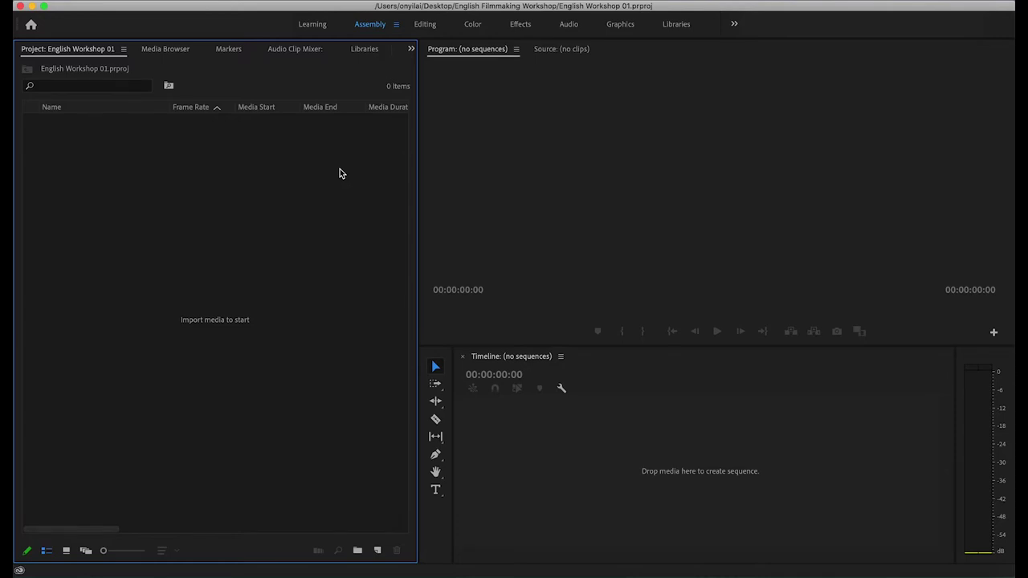
double_click(223, 311)
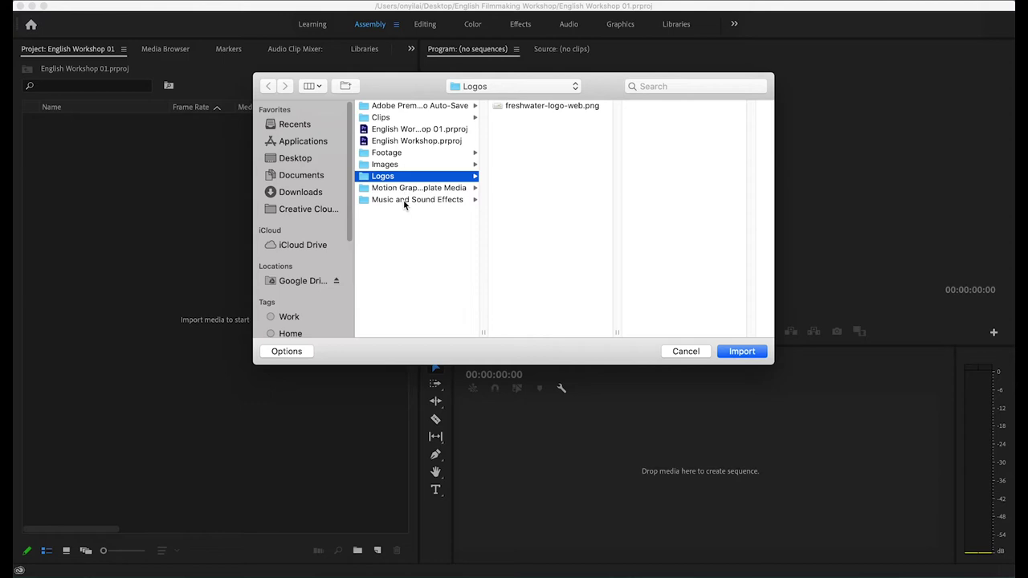
click(381, 118)
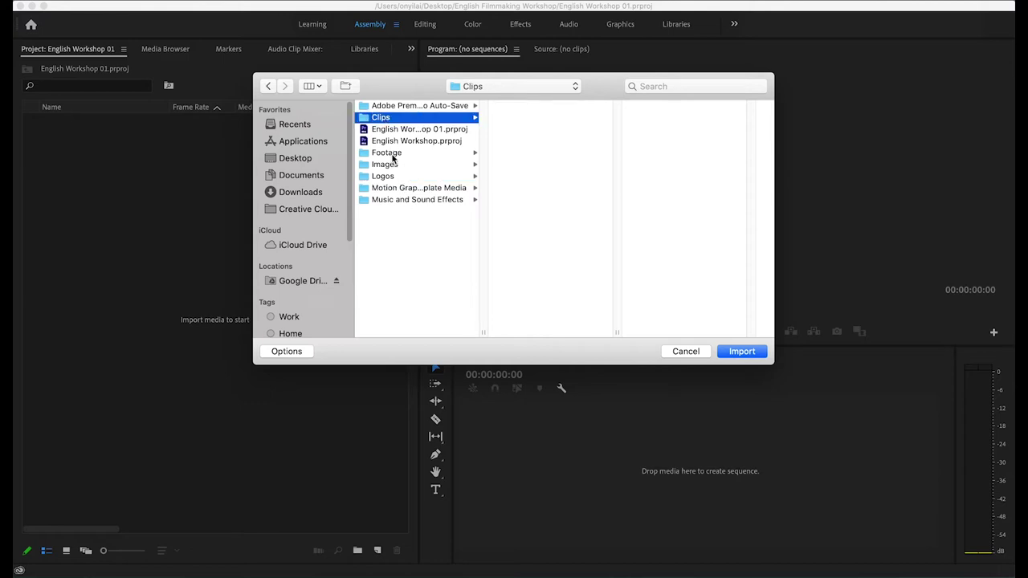
super+click(391, 154)
super+click(390, 165)
super+click(392, 176)
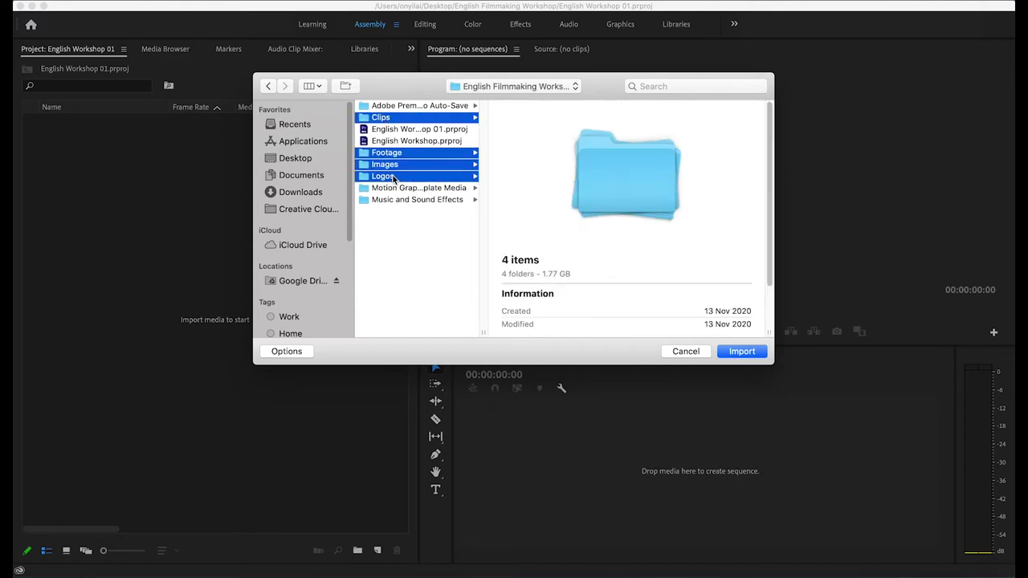
super+click(408, 201)
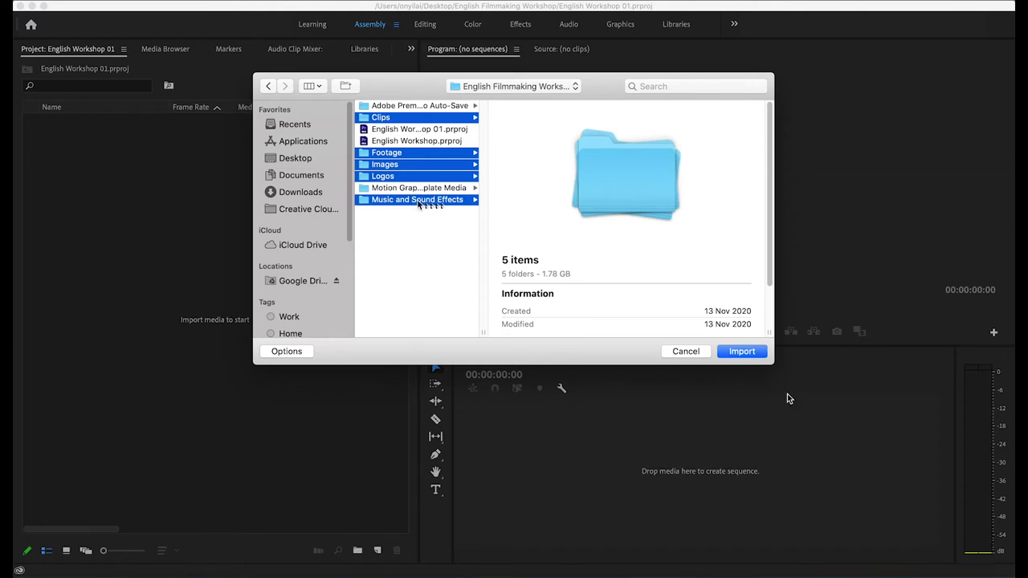
click(751, 352)
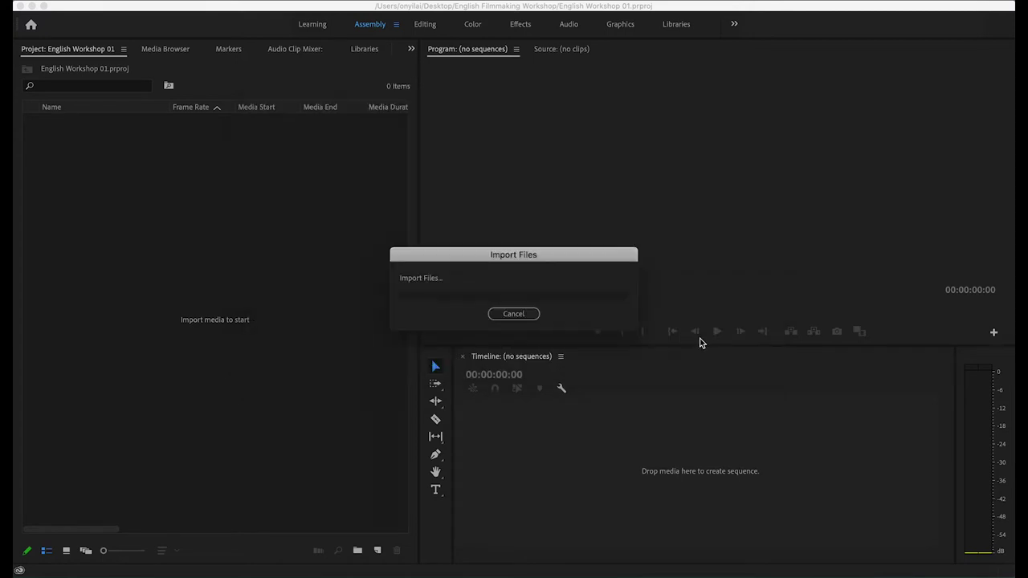
Step: Examine the contents of the imported Footage, Images, Logos, and Music and Sound Effects bins
click(120, 229)
click(47, 168)
click(48, 152)
click(47, 138)
click(48, 138)
click(48, 121)
click(47, 121)
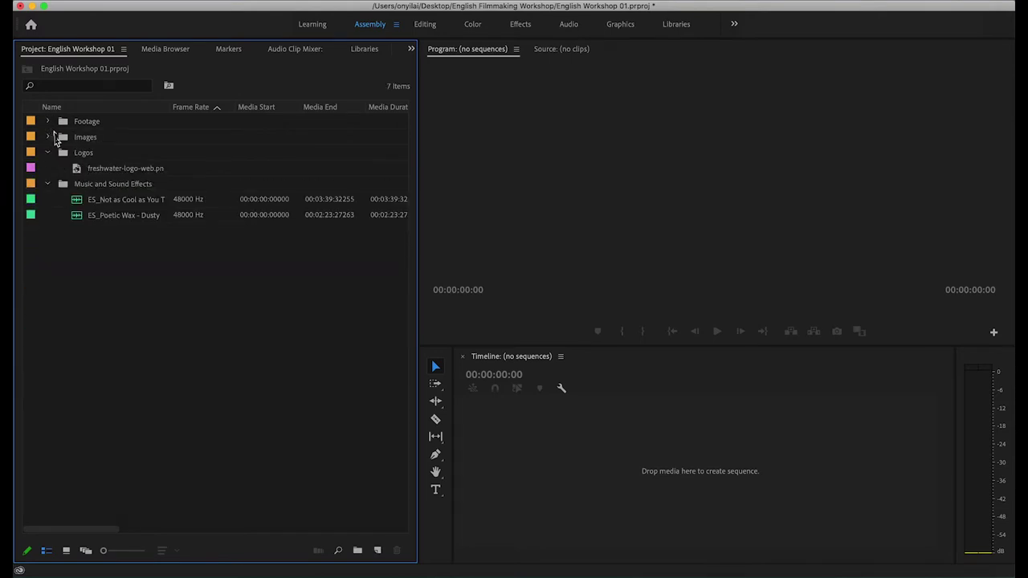
click(48, 153)
click(49, 168)
click(48, 168)
click(47, 169)
click(48, 169)
click(48, 153)
click(48, 153)
click(48, 138)
click(48, 137)
click(48, 121)
click(49, 122)
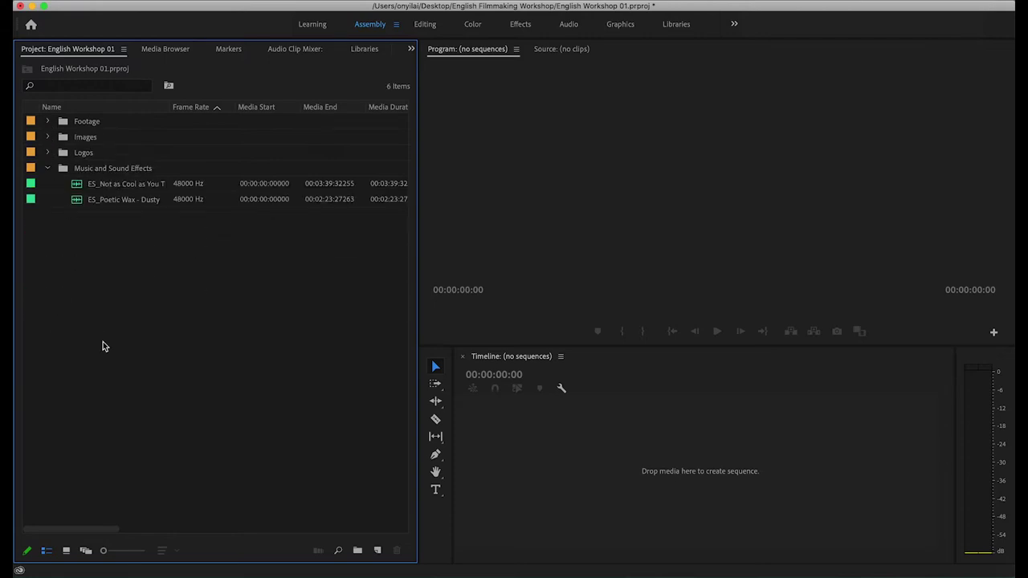
Step: Compare the icon and list views of the project, and review the Logos, Images and Footage bins in the list
click(66, 551)
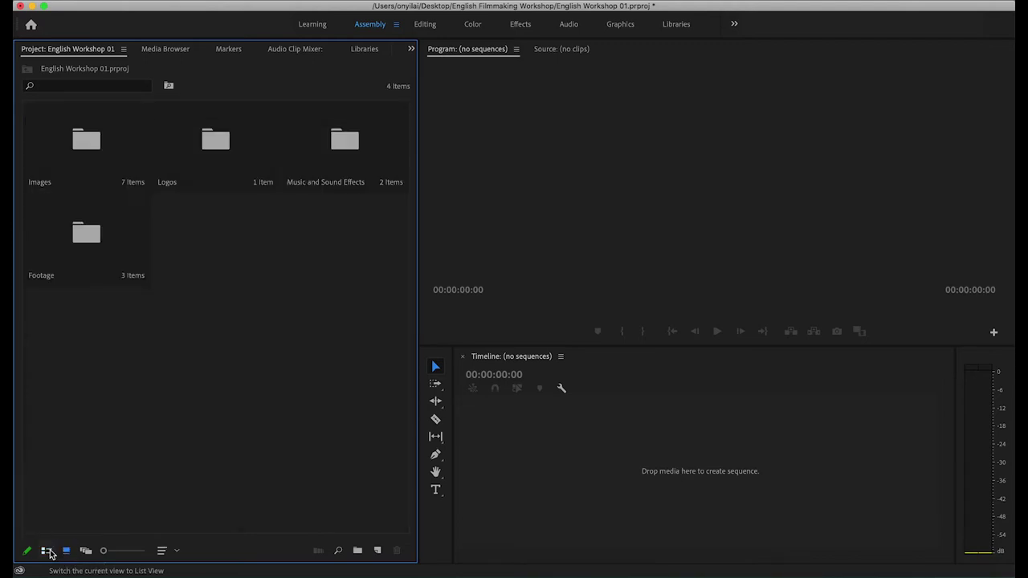
click(46, 551)
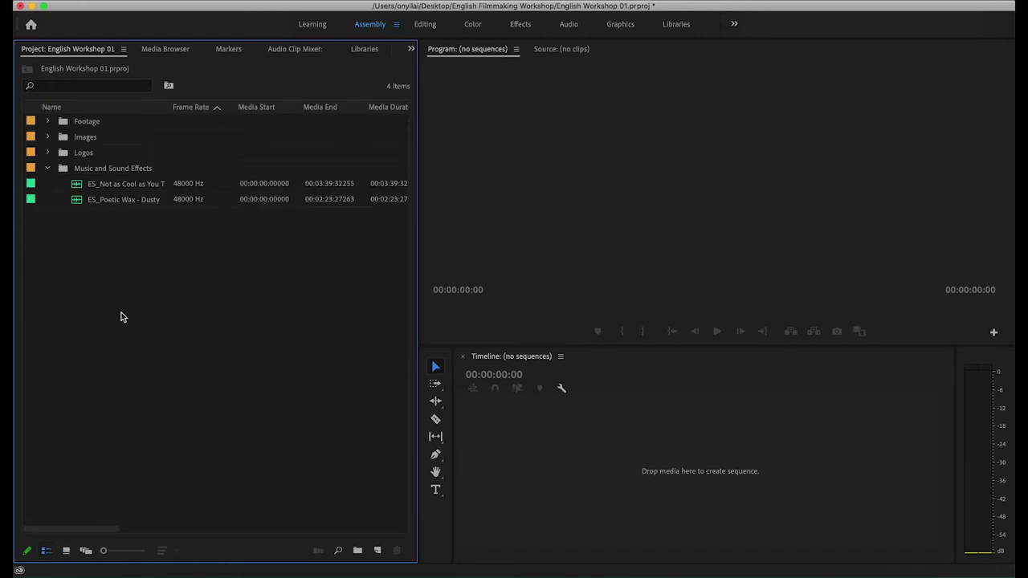
click(48, 168)
click(49, 151)
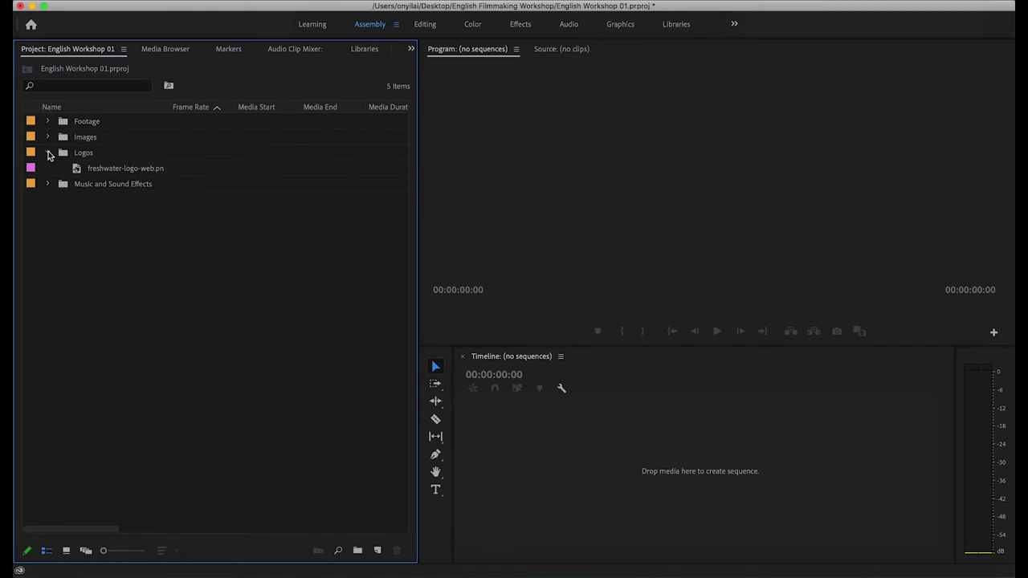
click(47, 155)
click(49, 138)
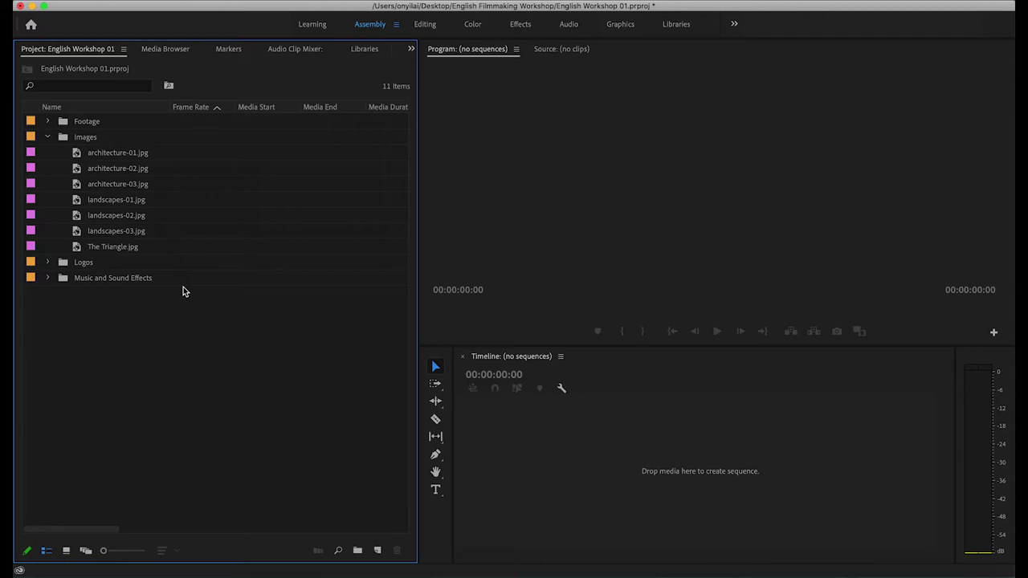
click(47, 137)
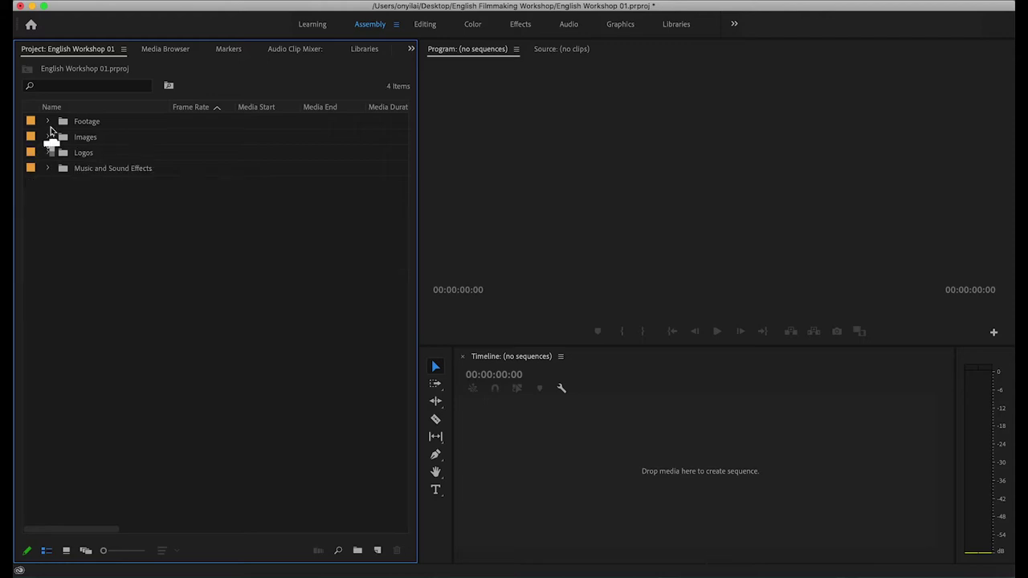
click(47, 122)
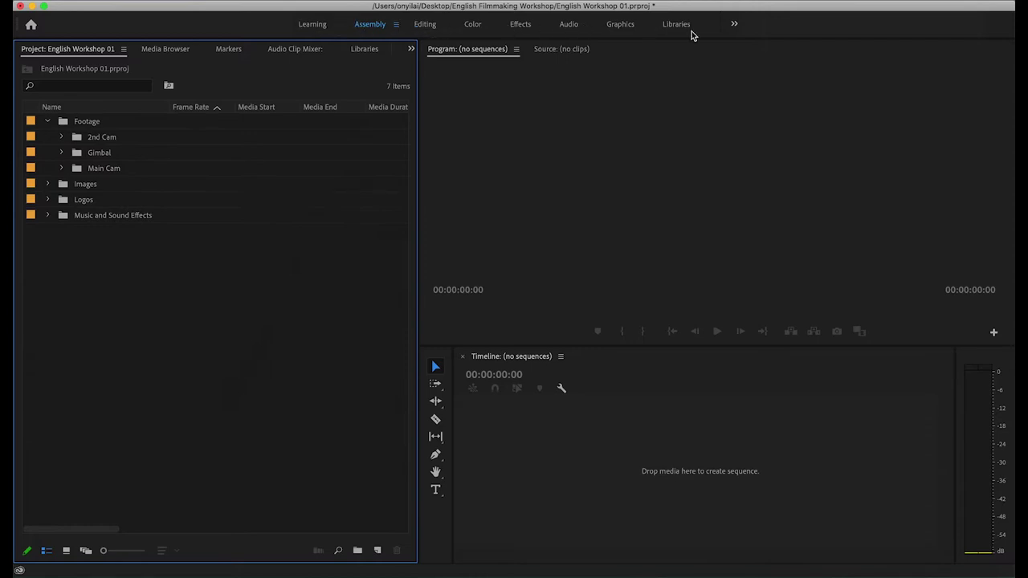
Step: Switch to the Editing workspace and bring the focus to the empty timeline
click(424, 25)
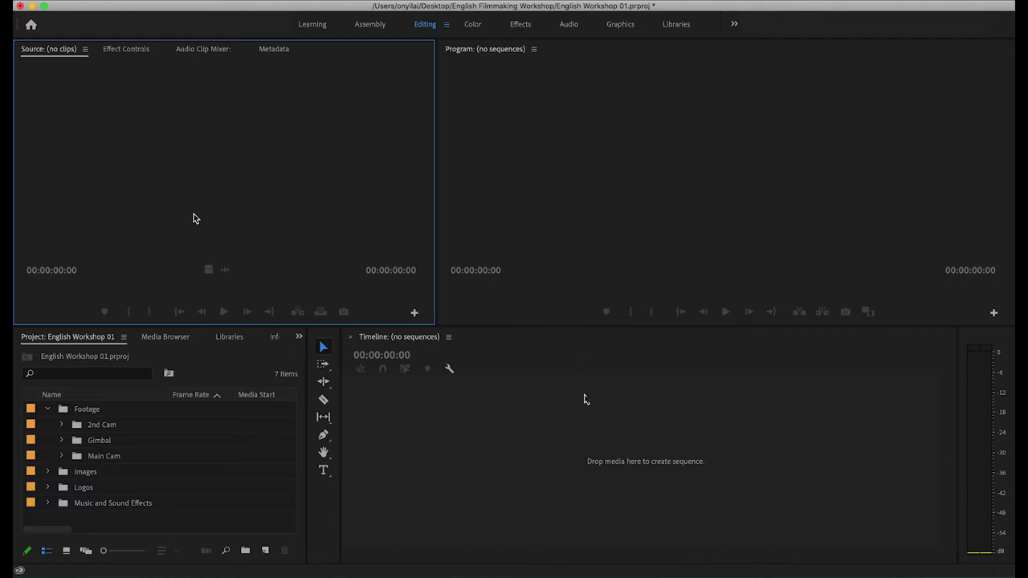
click(694, 135)
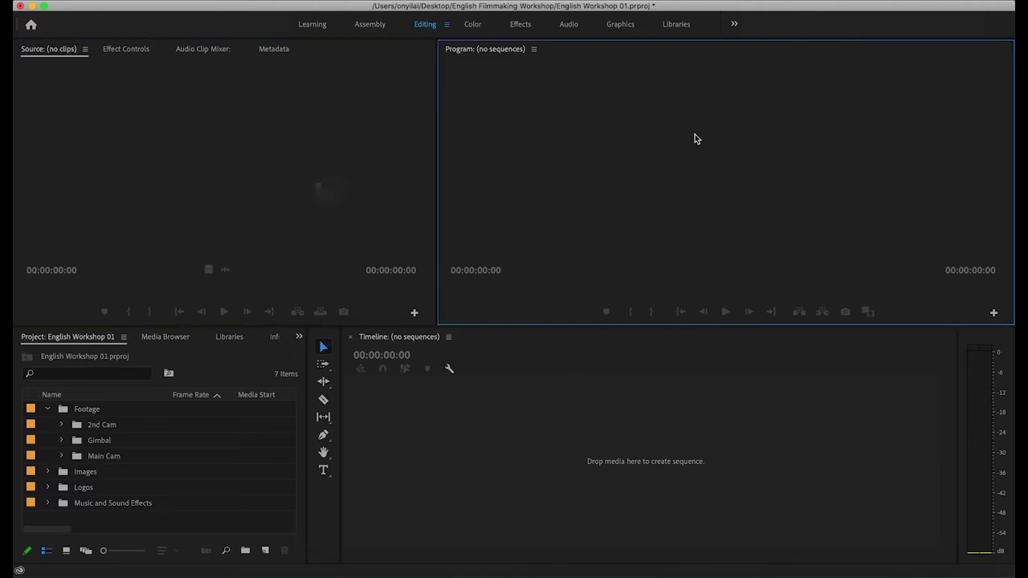
click(588, 410)
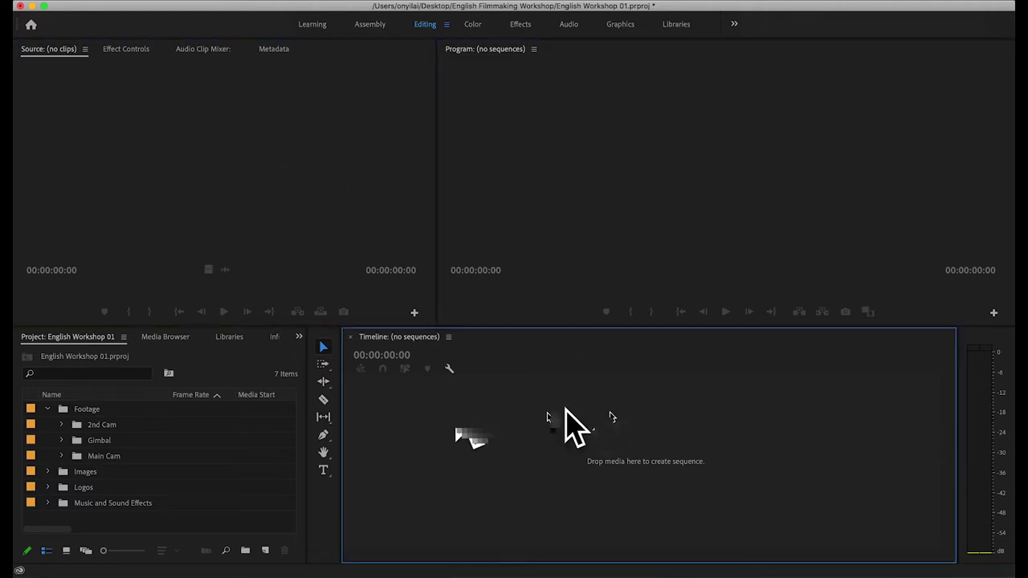
Step: Create a sequence from adv-maincam.MP4 in the Main Cam bin, keeping the playhead at the start
click(62, 459)
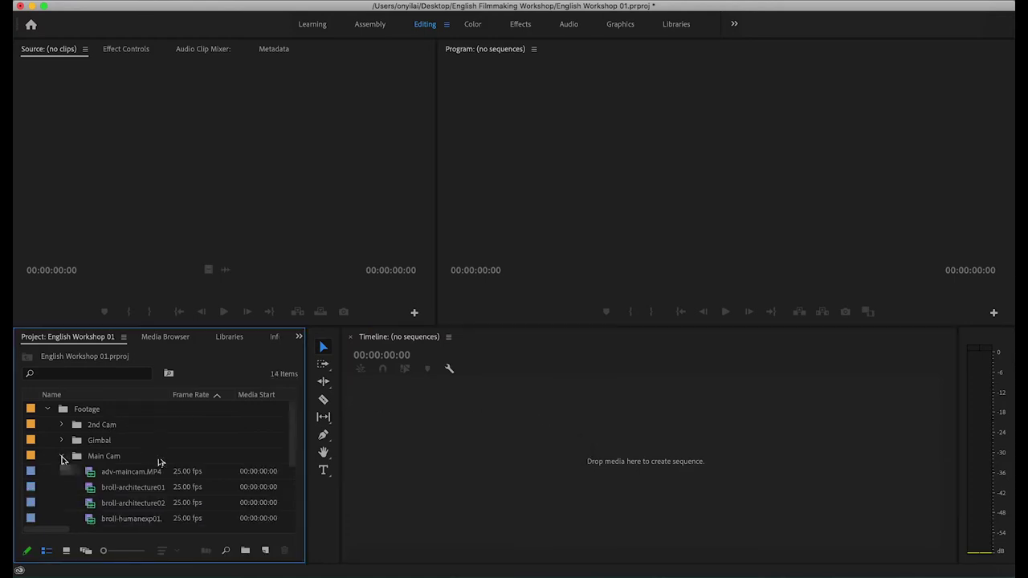
click(127, 475)
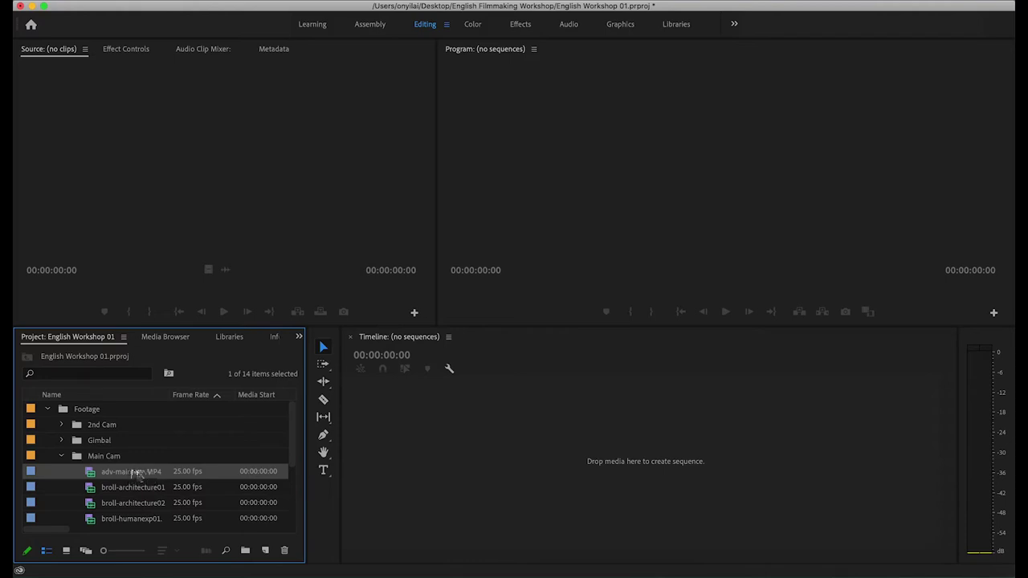
mouse_move(154, 475)
drag(152, 474, 464, 474)
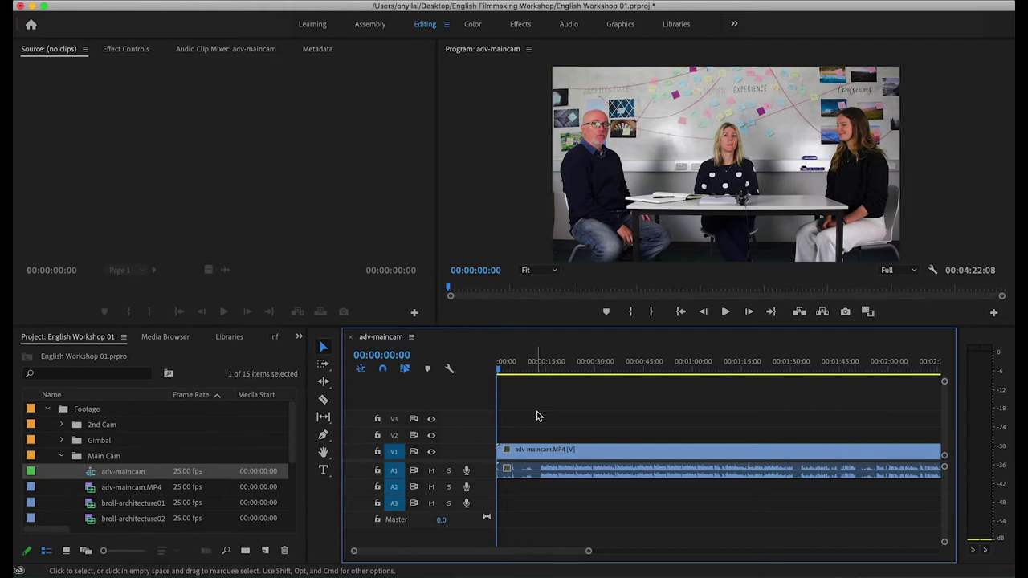
mouse_move(499, 372)
mouse_down()
mouse_move(813, 363)
mouse_move(592, 360)
mouse_move(654, 361)
mouse_move(614, 359)
mouse_move(483, 371)
mouse_up()
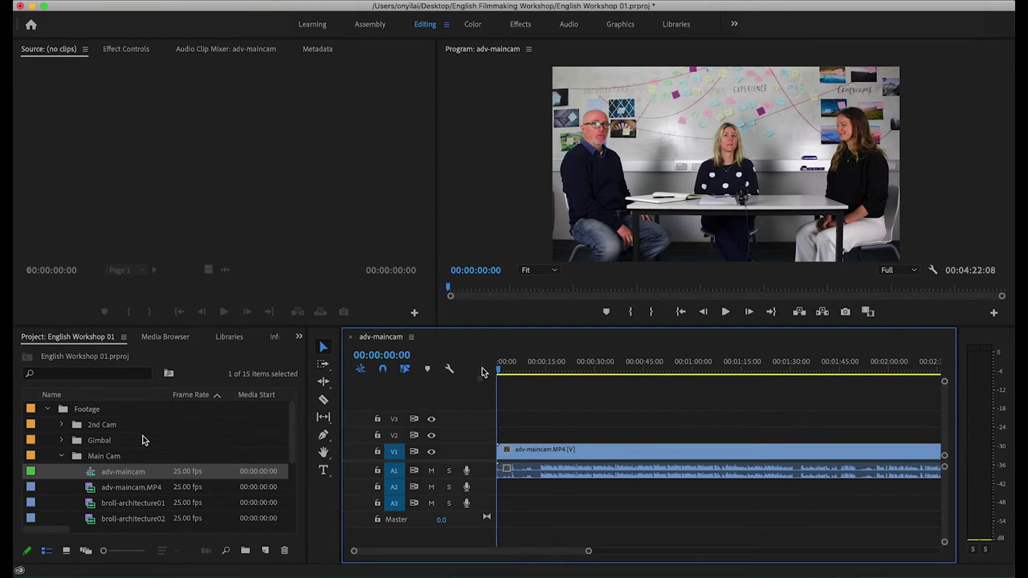
Step: Add the adv-secondcam01 clip from the 2nd Cam bin on track V2, above the main camera clip at the sequence start
click(61, 455)
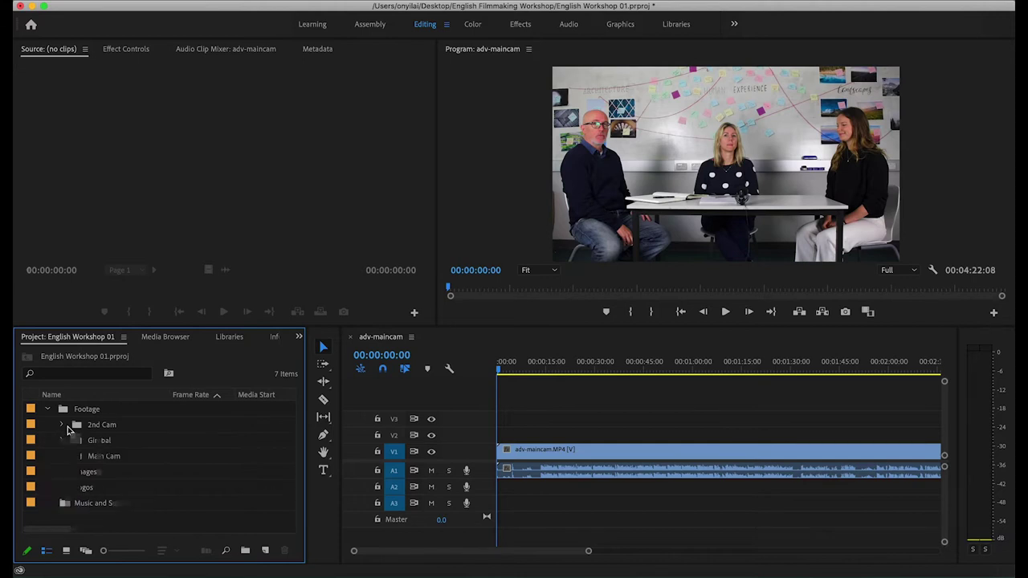
click(62, 425)
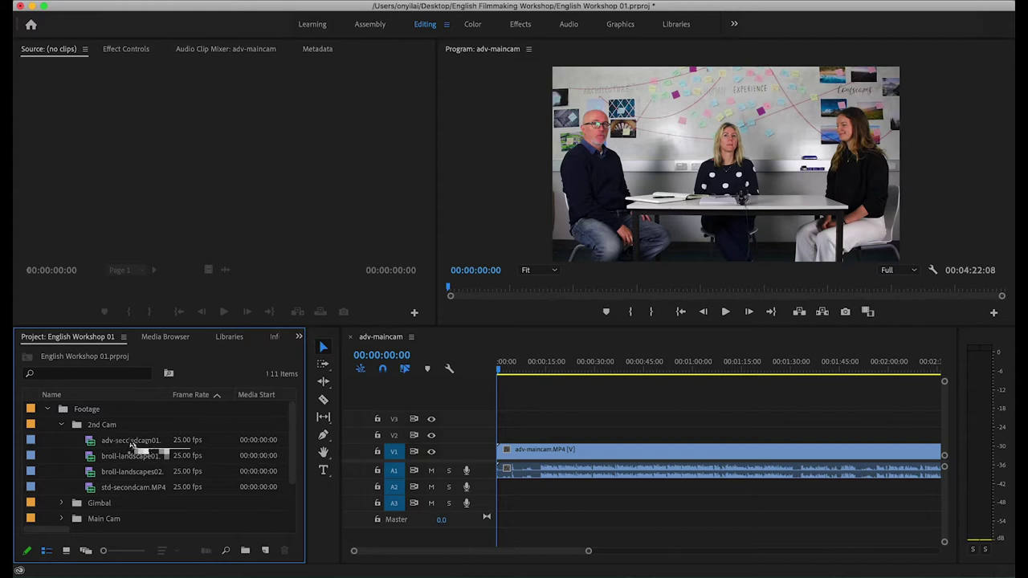
click(131, 441)
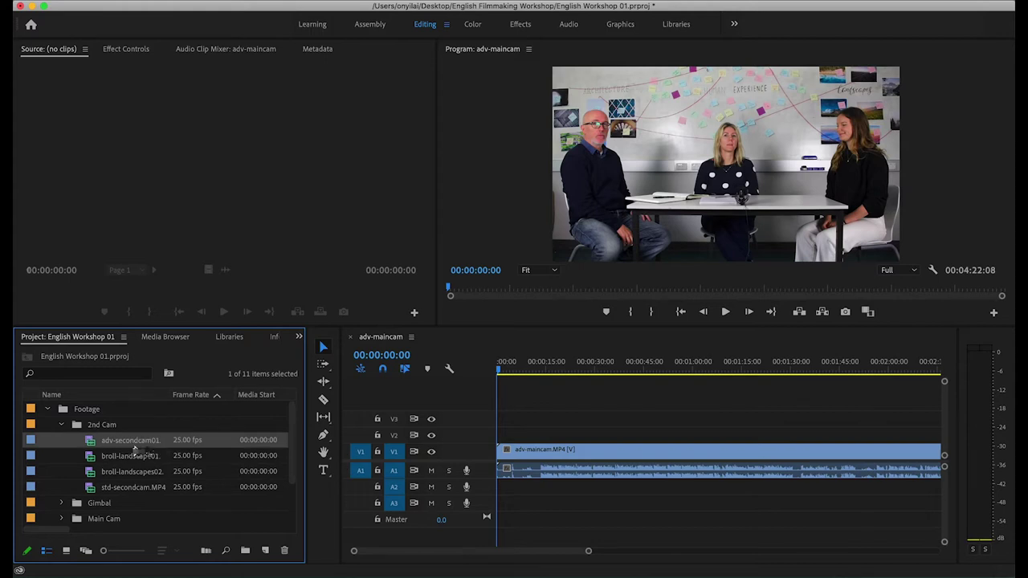
drag(142, 447, 506, 440)
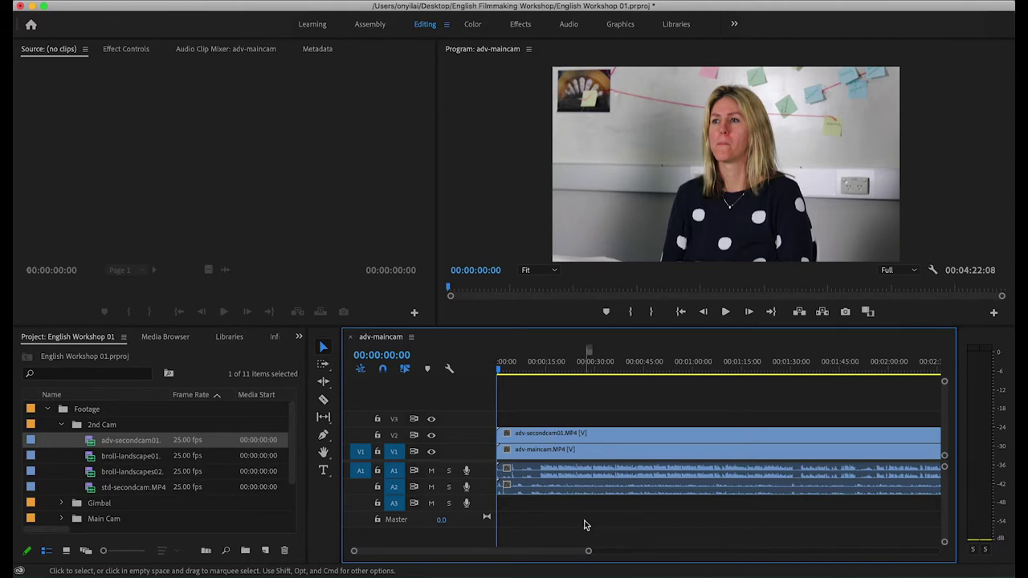
drag(569, 518, 543, 434)
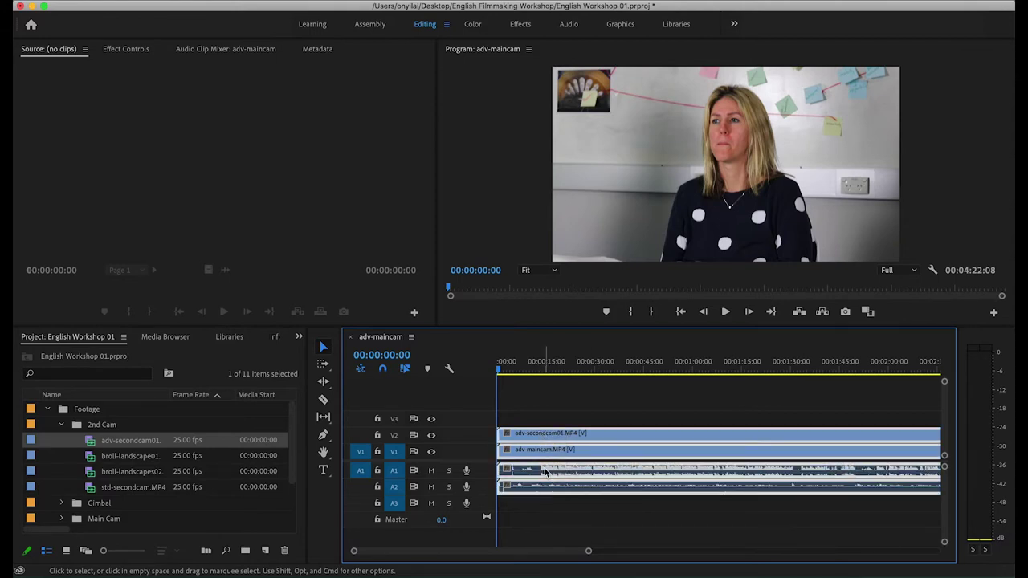
right_click(546, 476)
mouse_move(620, 566)
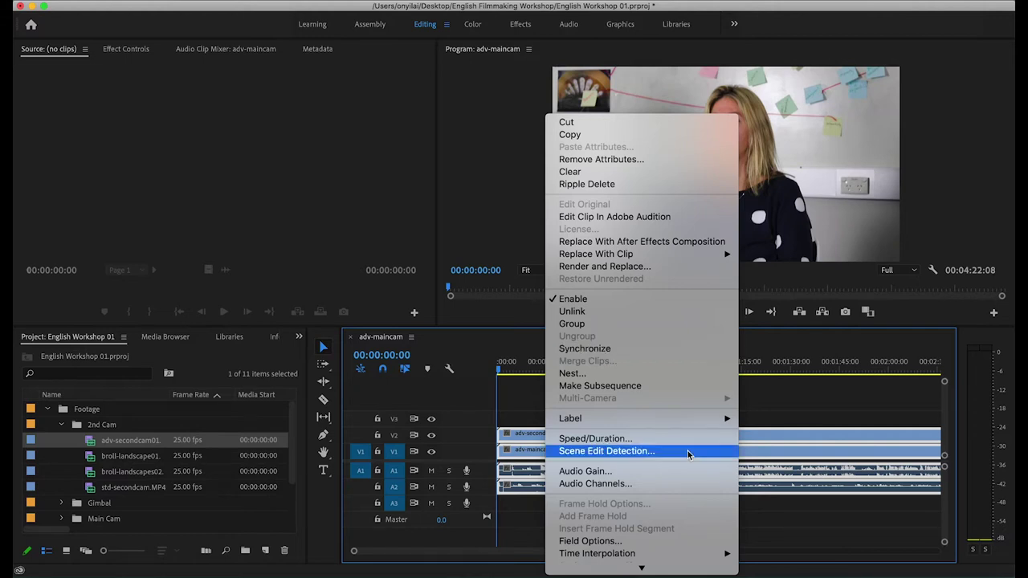
click(843, 524)
Step: Synchronize the main and second camera clips by audio, using track channel 1
drag(578, 508, 563, 486)
right_click(544, 458)
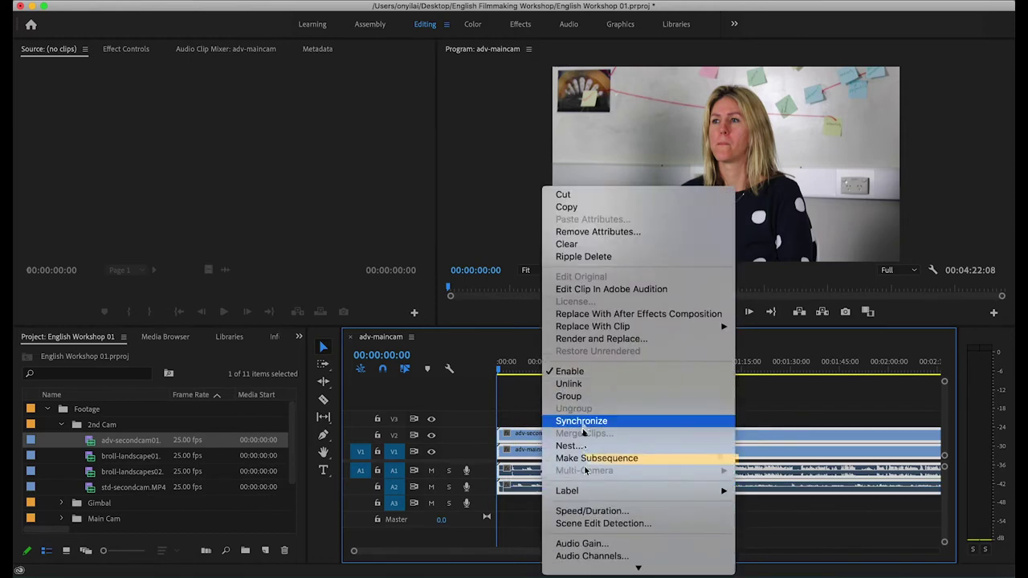
click(582, 422)
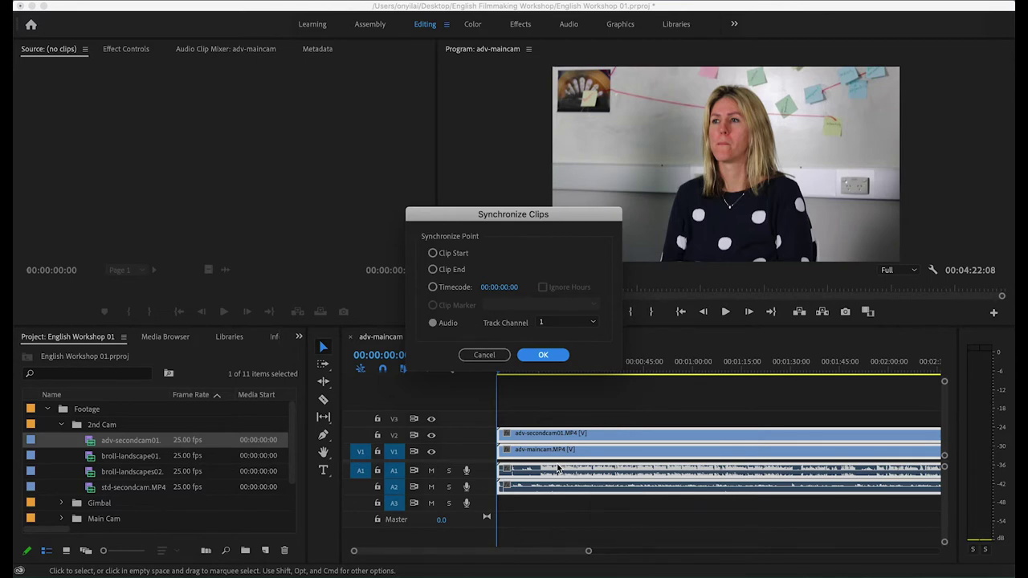
click(543, 355)
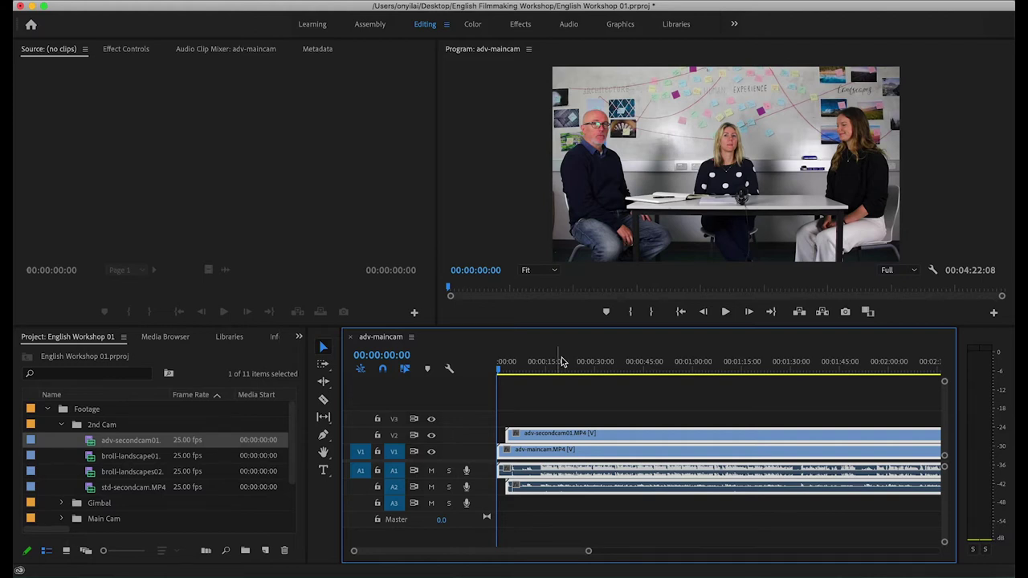
Step: Make the audio tracks slightly taller and mute track A2, which carries the second camera's audio
drag(944, 543, 945, 498)
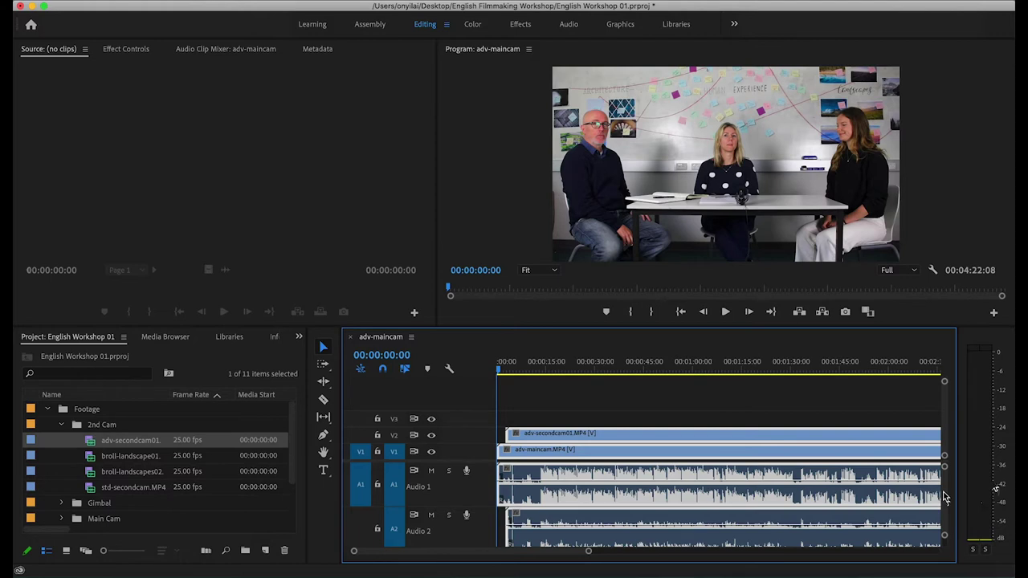
drag(945, 535, 945, 543)
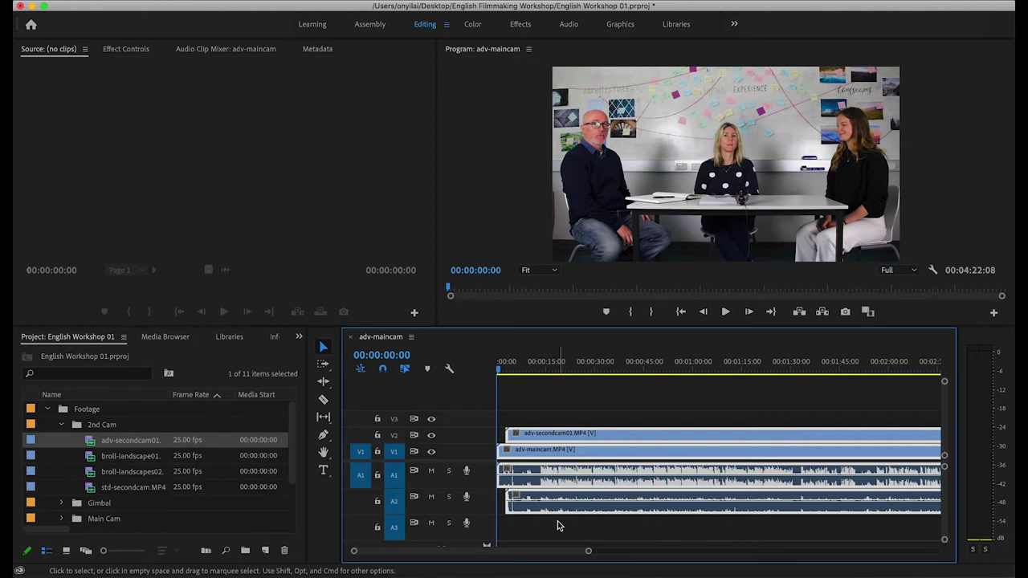
click(431, 498)
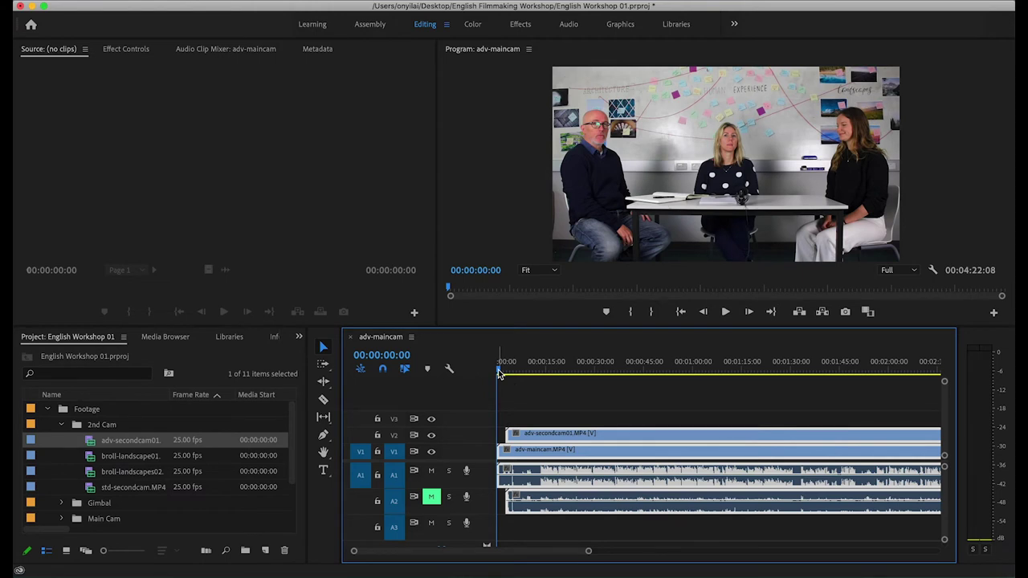
Step: Play the sequence while toggling track V2's visibility to check the sync of the two cameras, and leave V2 hidden
key(space)
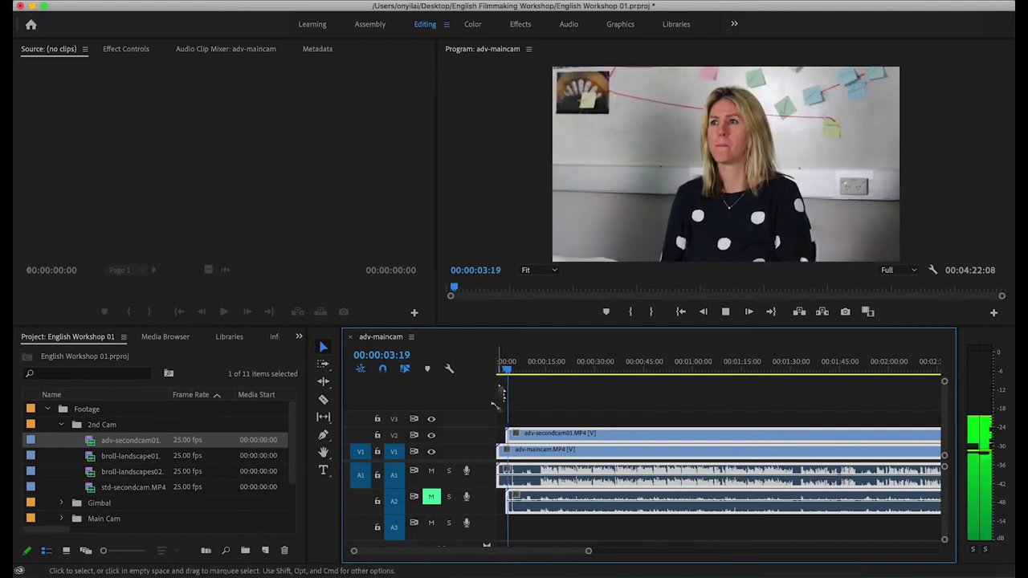
click(431, 436)
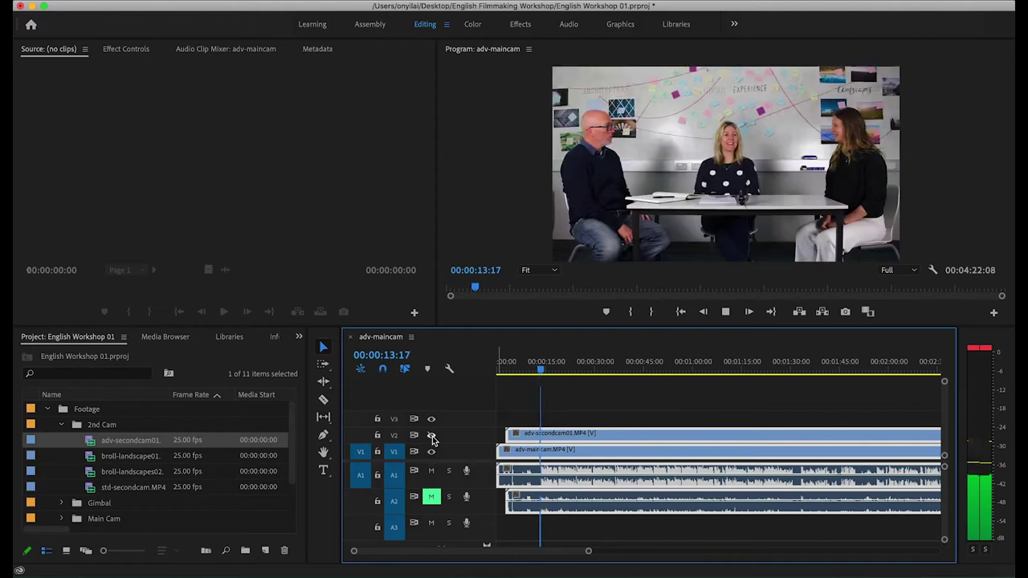
click(432, 436)
click(432, 436)
click(431, 436)
click(432, 437)
click(432, 436)
click(432, 436)
click(431, 436)
click(431, 437)
click(431, 436)
click(432, 436)
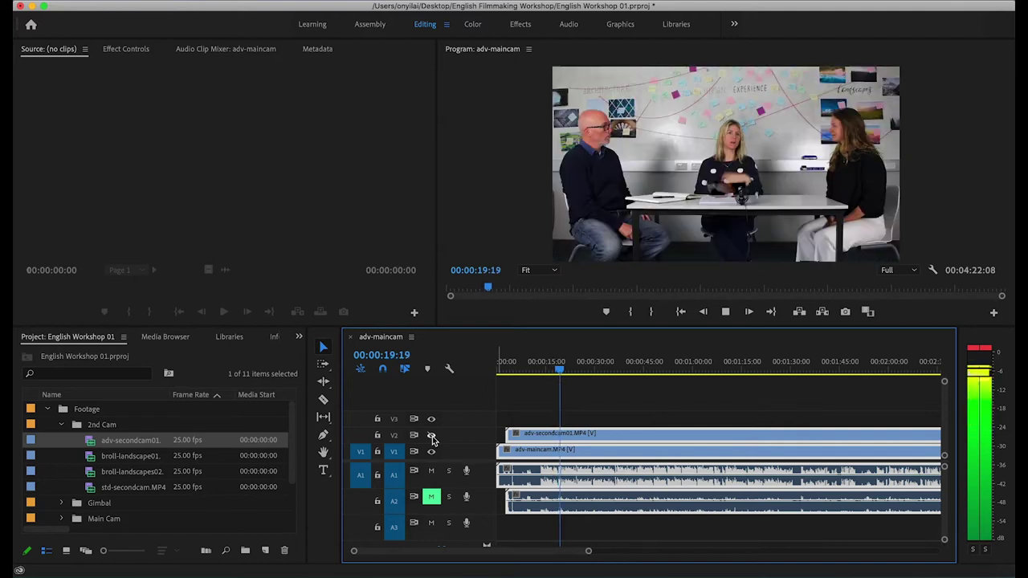
click(431, 436)
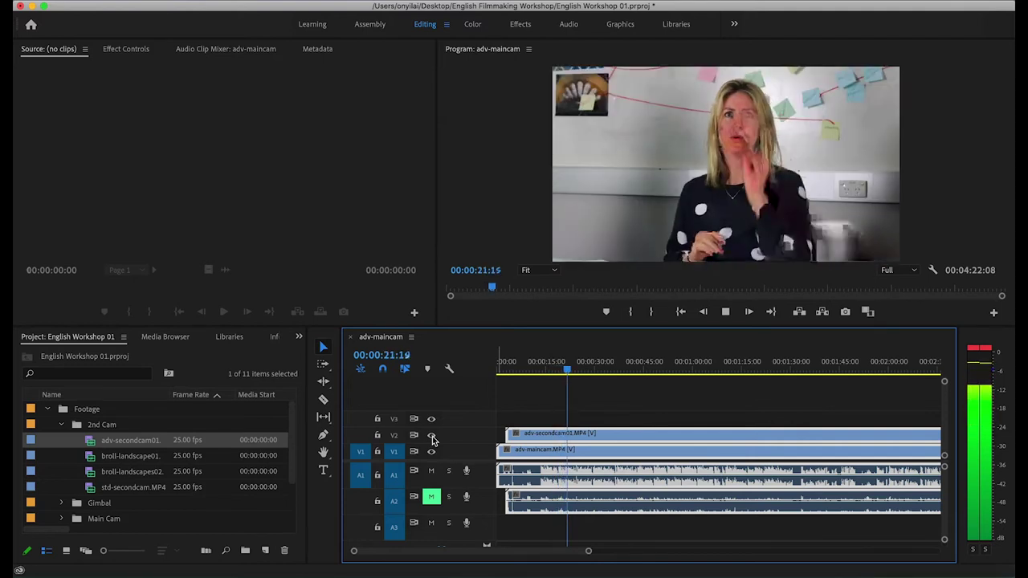
click(431, 436)
click(431, 436)
click(431, 436)
click(431, 436)
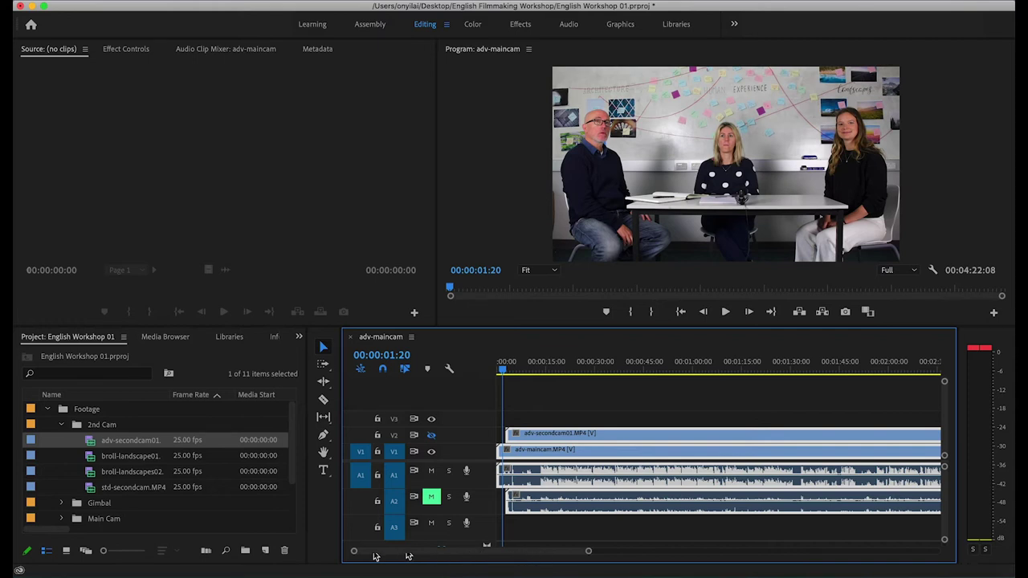
Step: Split the main and second camera clips at 00:00:13:06 with the Razor tool, and return to the Selection tool
mouse_move(589, 554)
mouse_down()
mouse_move(523, 553)
mouse_move(551, 553)
mouse_move(531, 556)
mouse_up()
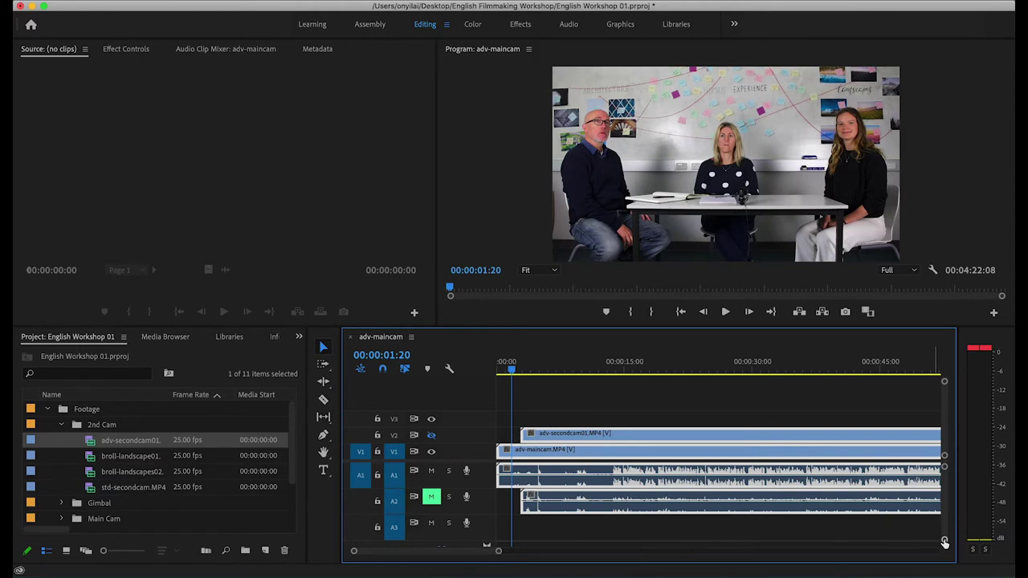
mouse_move(945, 543)
mouse_down()
mouse_move(943, 520)
mouse_move(948, 561)
mouse_up()
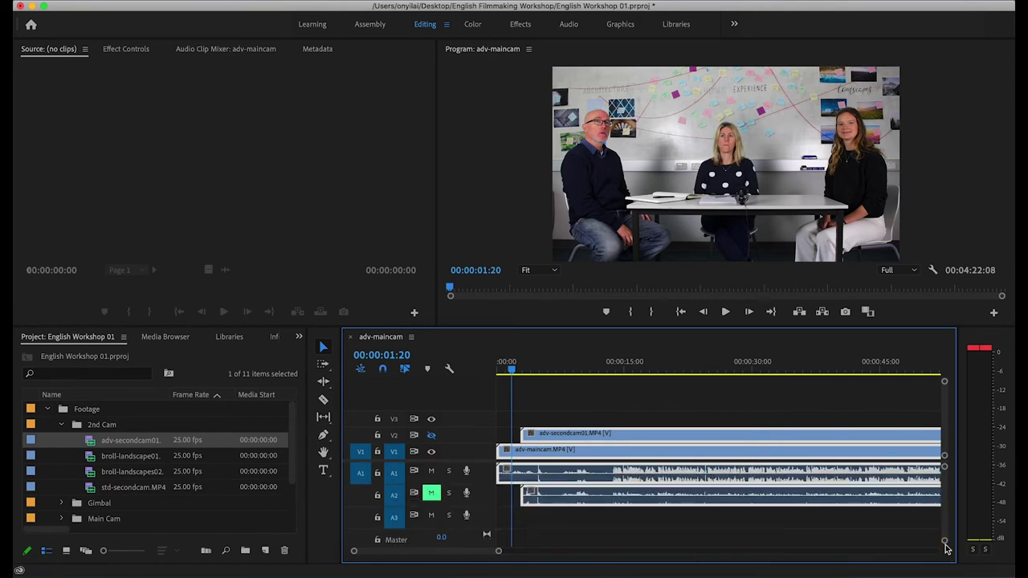
click(508, 372)
drag(509, 372, 609, 379)
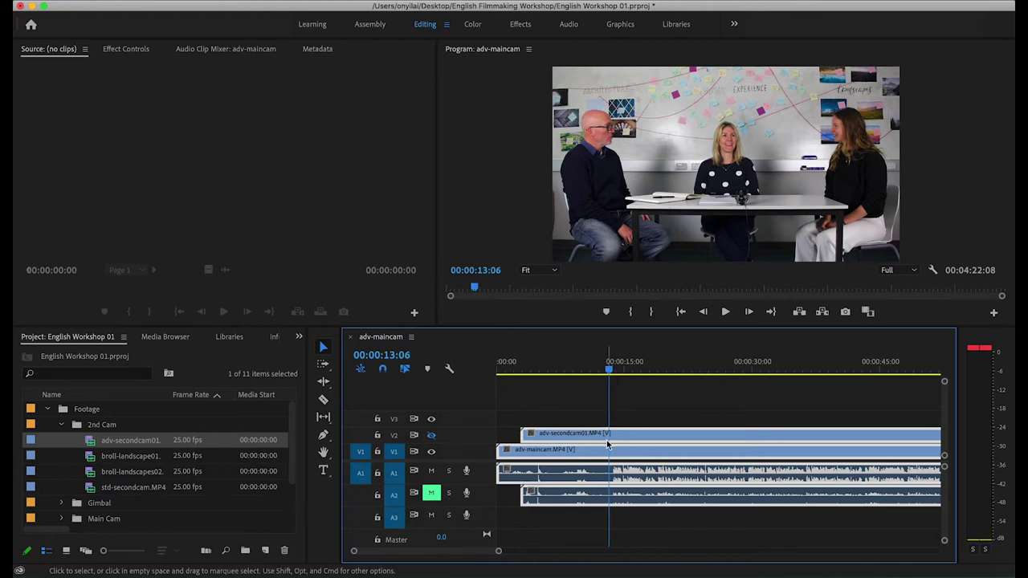
key(c)
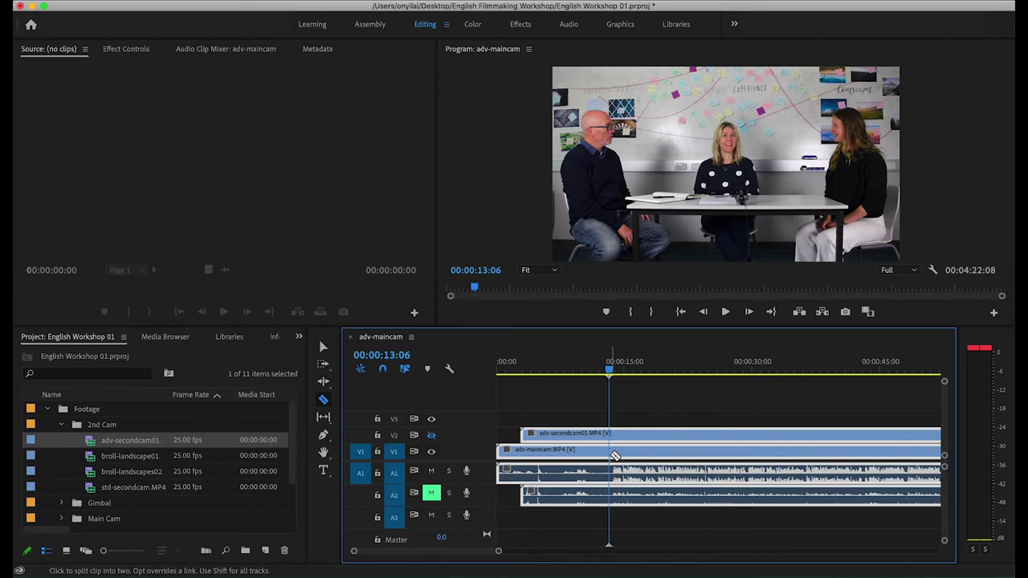
click(612, 451)
click(609, 433)
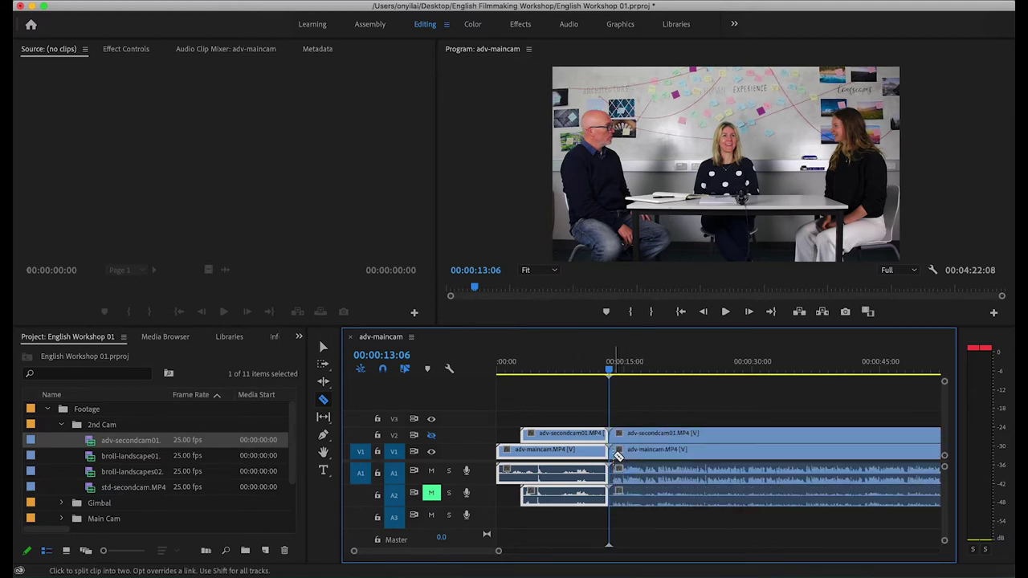
click(324, 352)
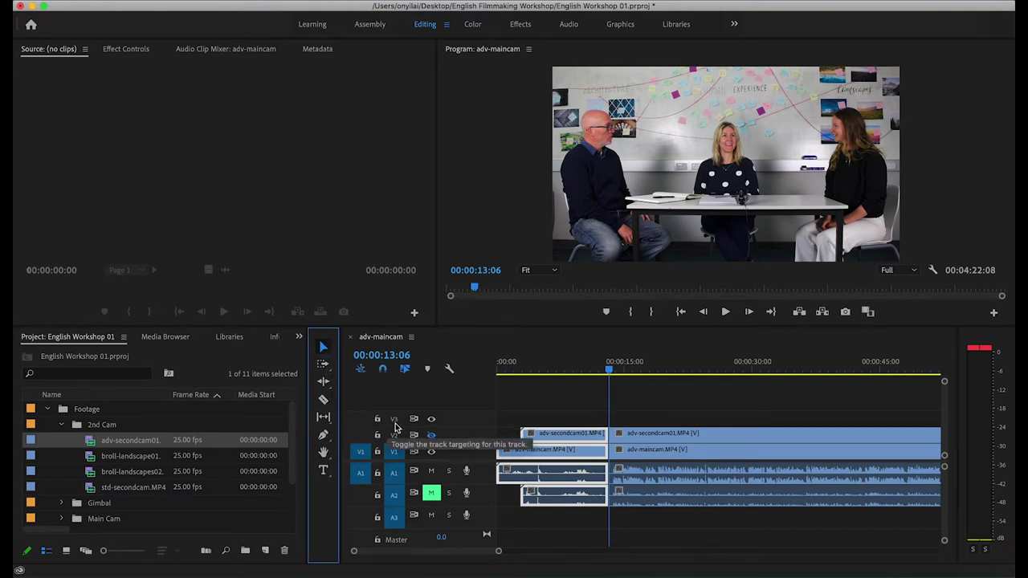
key(c)
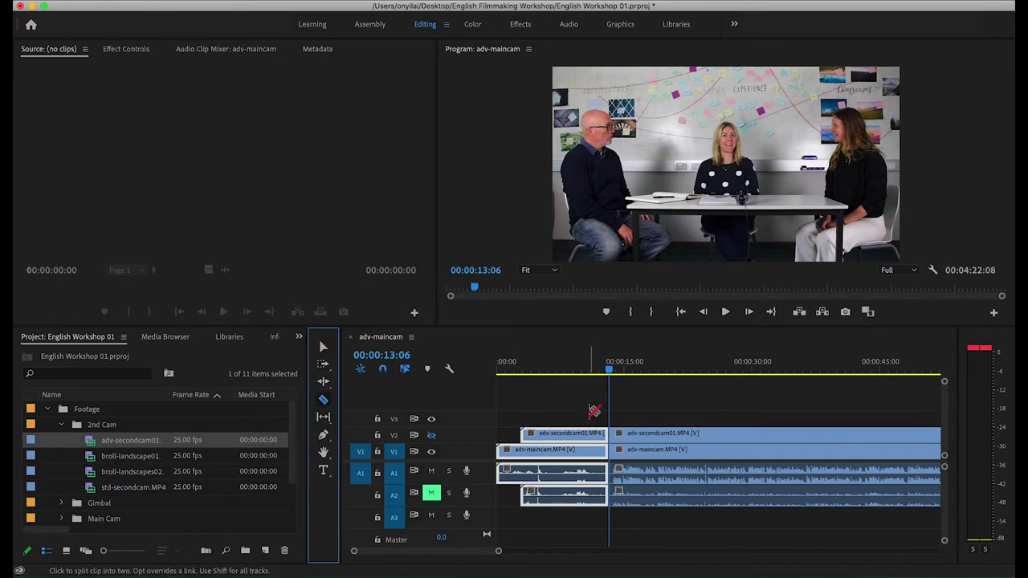
key(v)
key(c)
key(v)
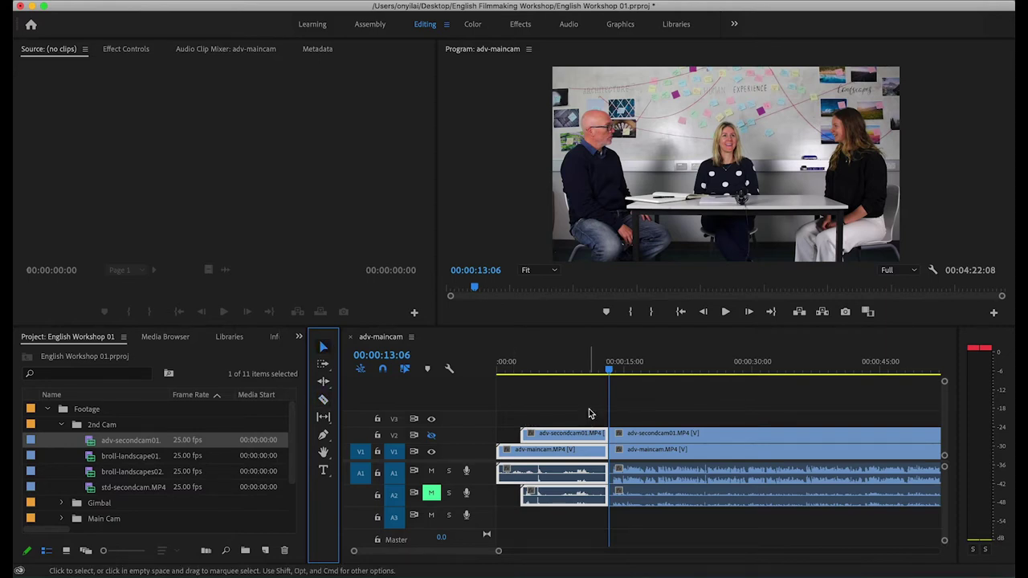
Step: Play the footage around 00:01:49:00 to locate the pause, and split both camera clips at 00:01:50:11
click(610, 372)
key(space)
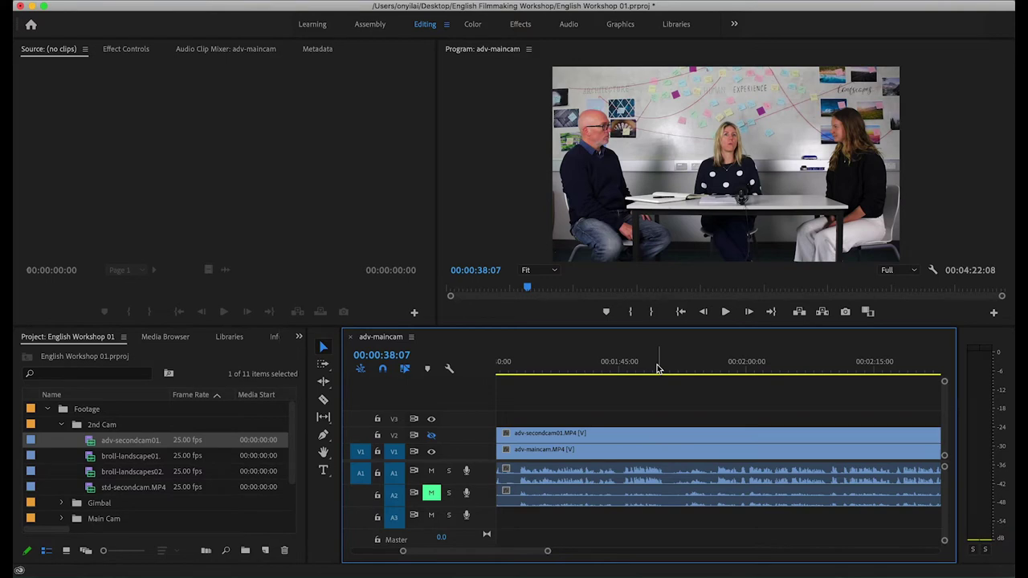
click(655, 368)
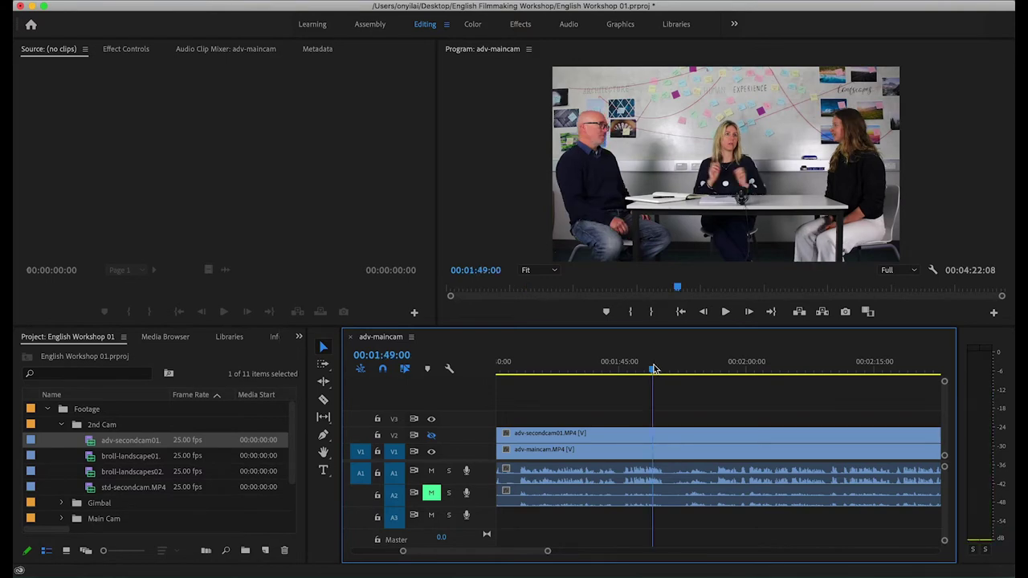
key(space)
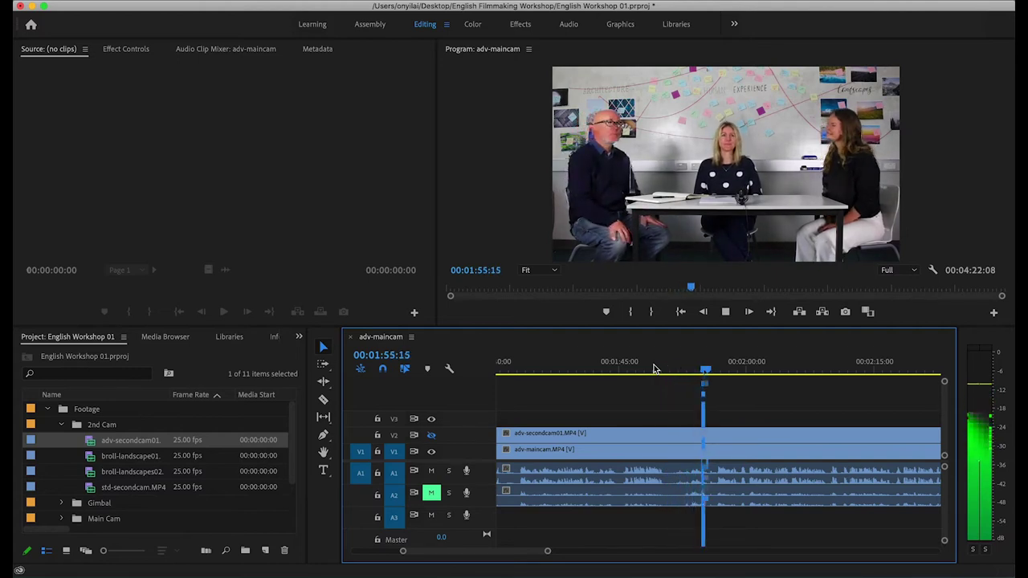
key(space)
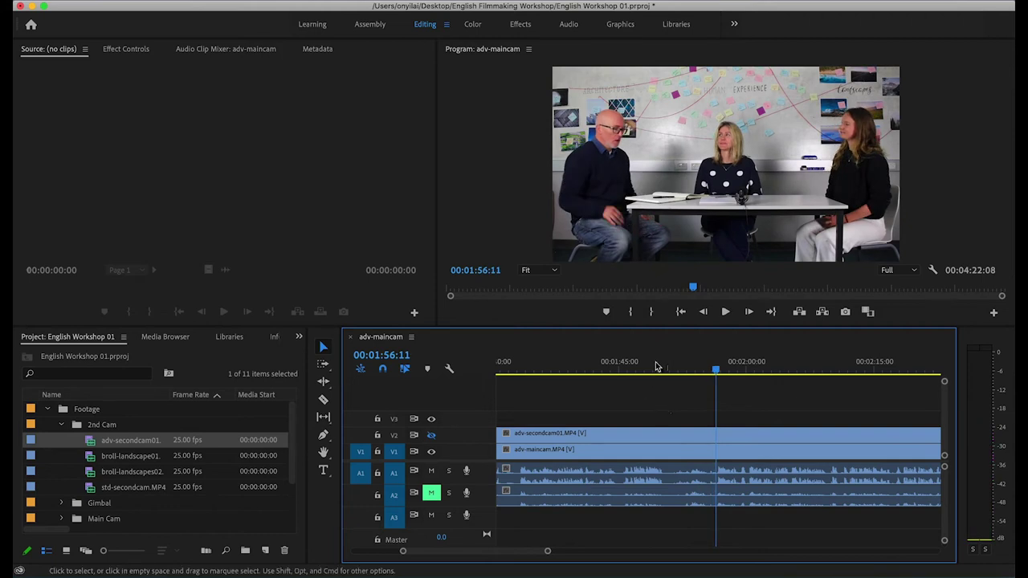
click(659, 367)
mouse_move(661, 367)
mouse_down()
mouse_move(670, 395)
mouse_move(667, 374)
mouse_move(656, 371)
mouse_move(665, 371)
mouse_up()
key(c)
click(665, 434)
click(667, 450)
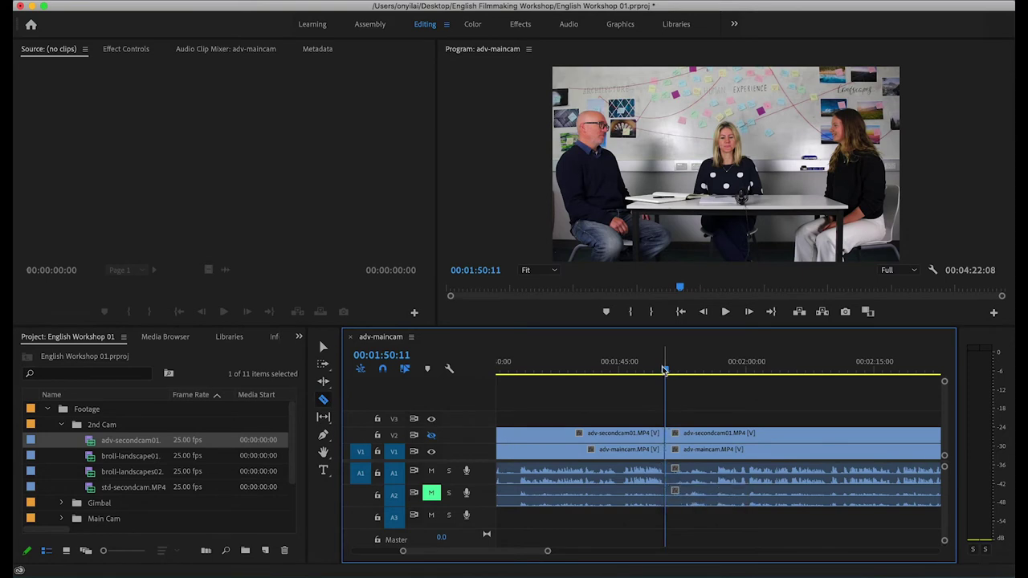
Step: Split both camera clips again at 00:01:56:01 and return to the Selection tool with nothing selected
drag(663, 374, 713, 377)
click(717, 433)
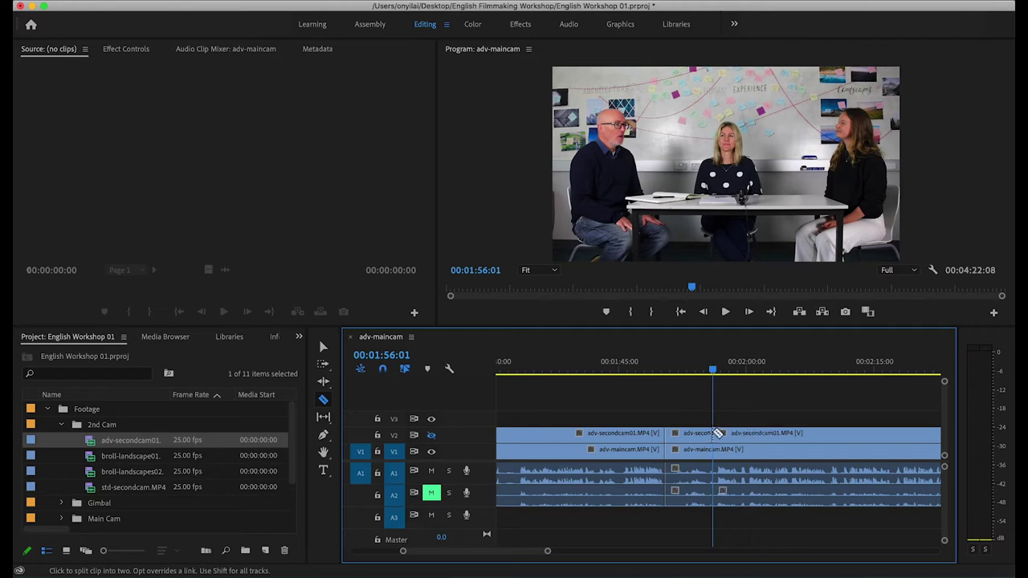
click(718, 450)
key(v)
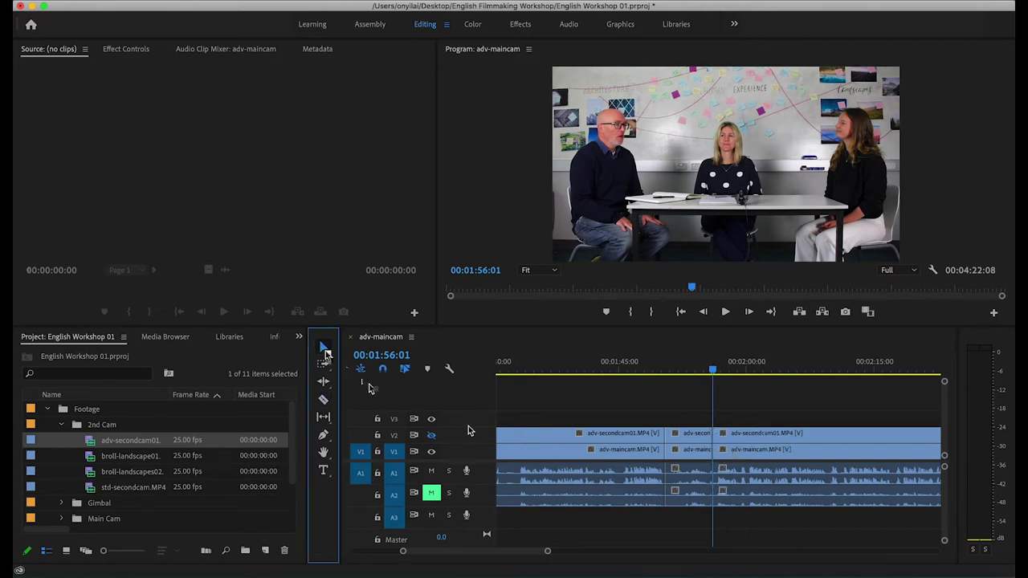
click(725, 420)
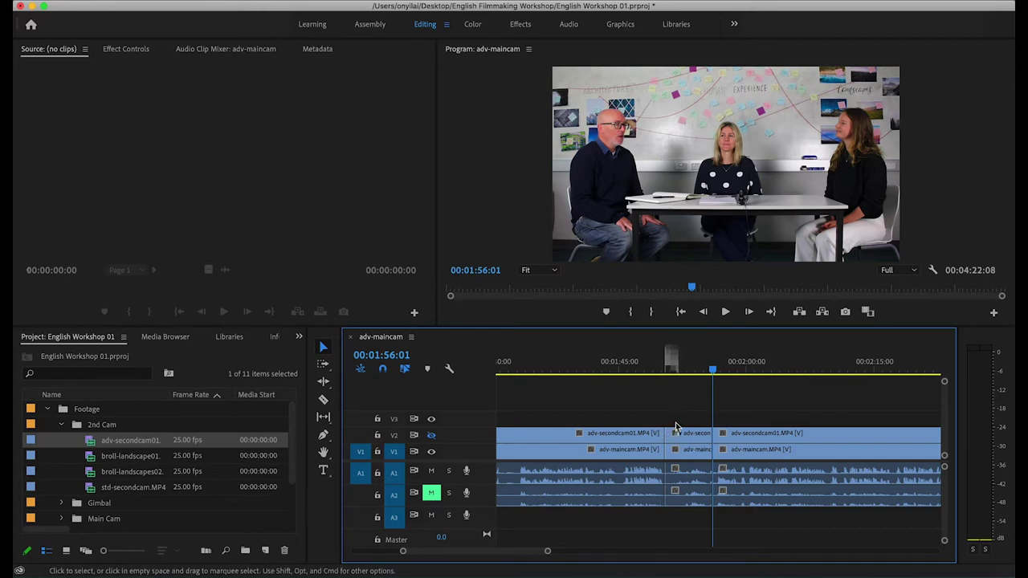
Step: Delete the main and second camera segments between the cuts at 00:01:50:11 and 00:01:56:01
click(692, 458)
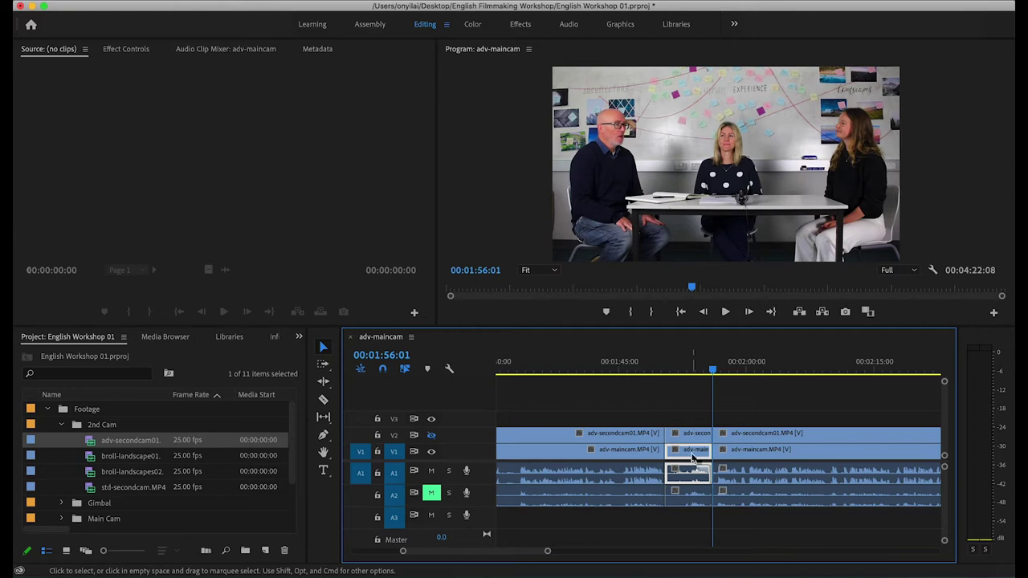
click(687, 419)
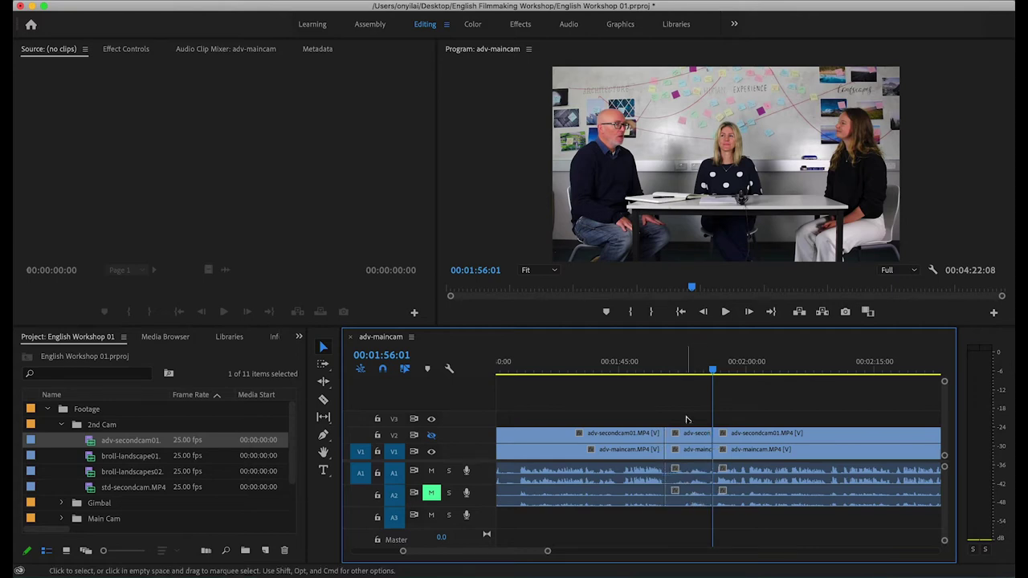
shift+click(692, 447)
shift+click(692, 440)
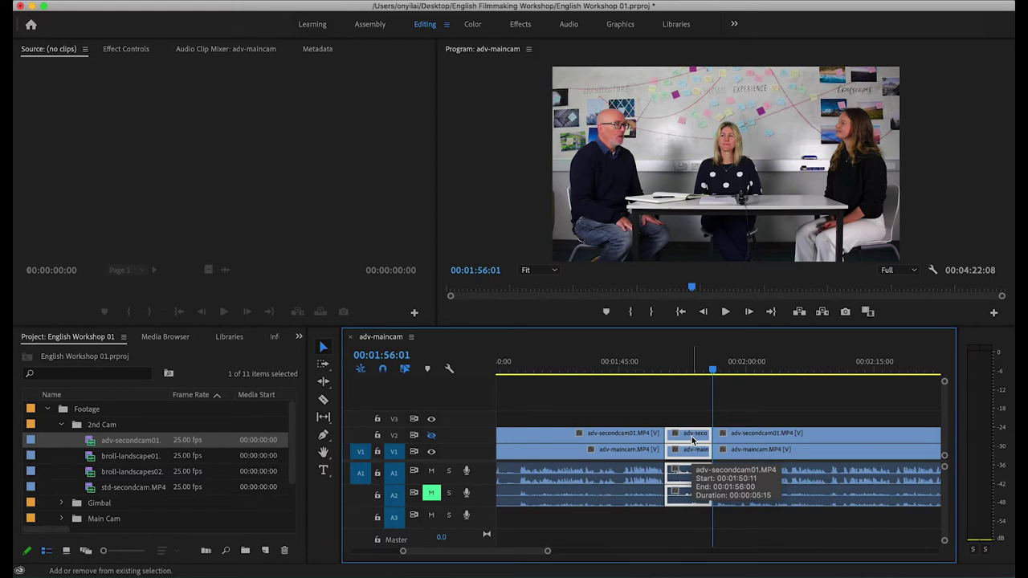
key(Delete)
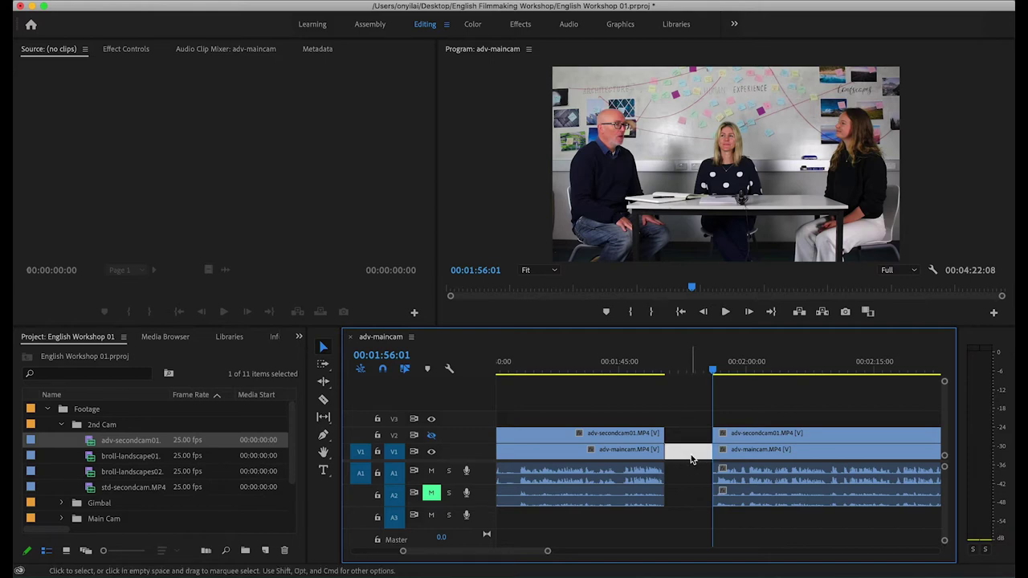
Step: Close the gap left at 00:01:50:11 with Ripple Delete, undoing the first plain deletion of the gap
key(Delete)
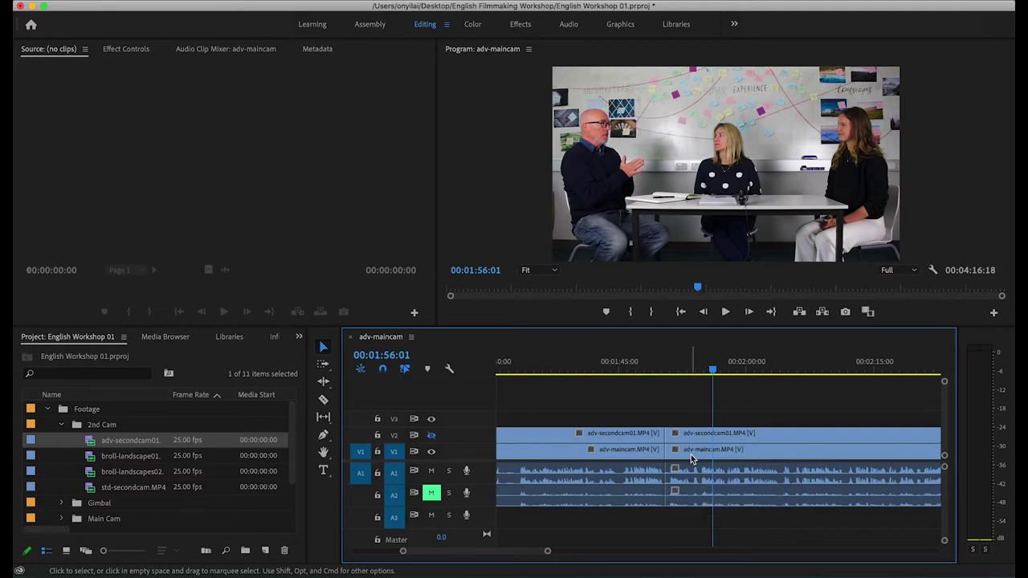
key(super+z)
click(690, 450)
right_click(690, 450)
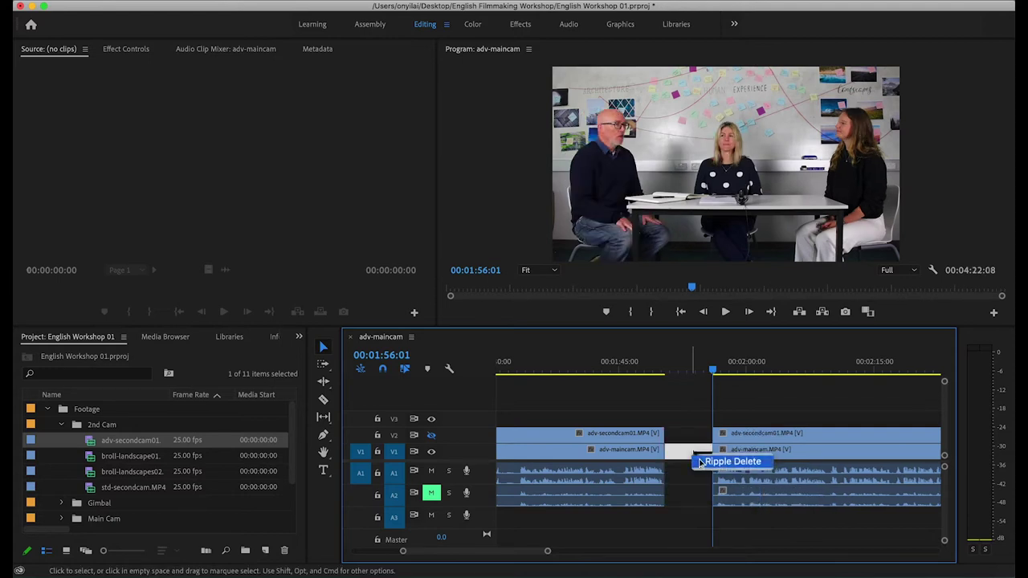
click(699, 462)
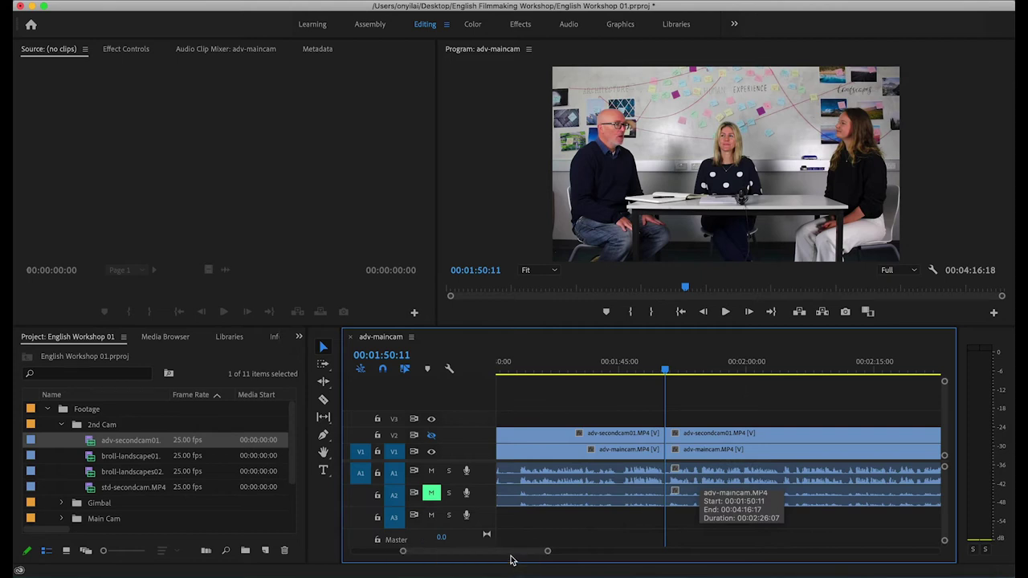
Step: Delete the opening segments of both cameras before the first cut, and ripple delete the gap at the sequence start
drag(405, 552, 357, 553)
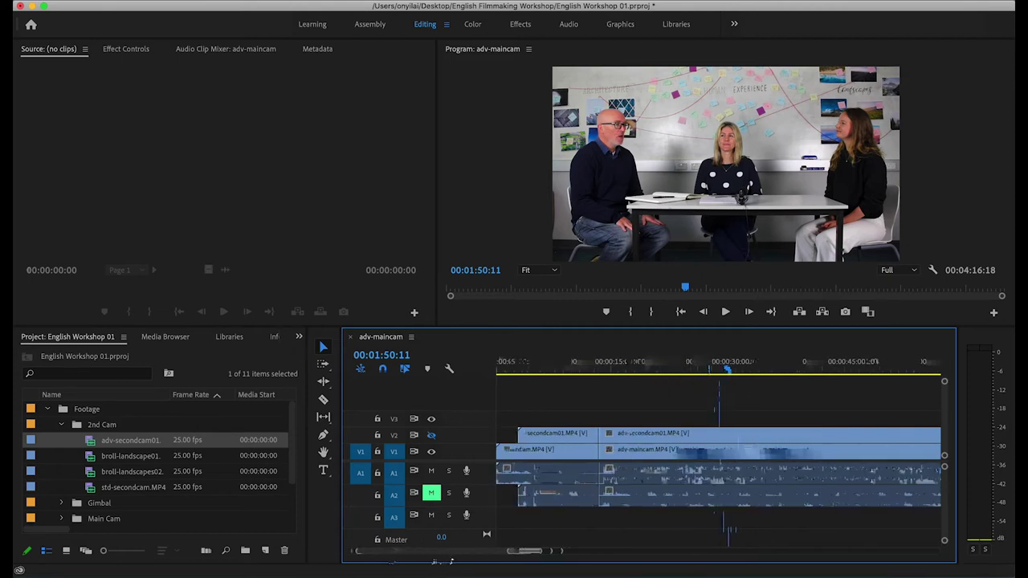
drag(530, 400, 560, 464)
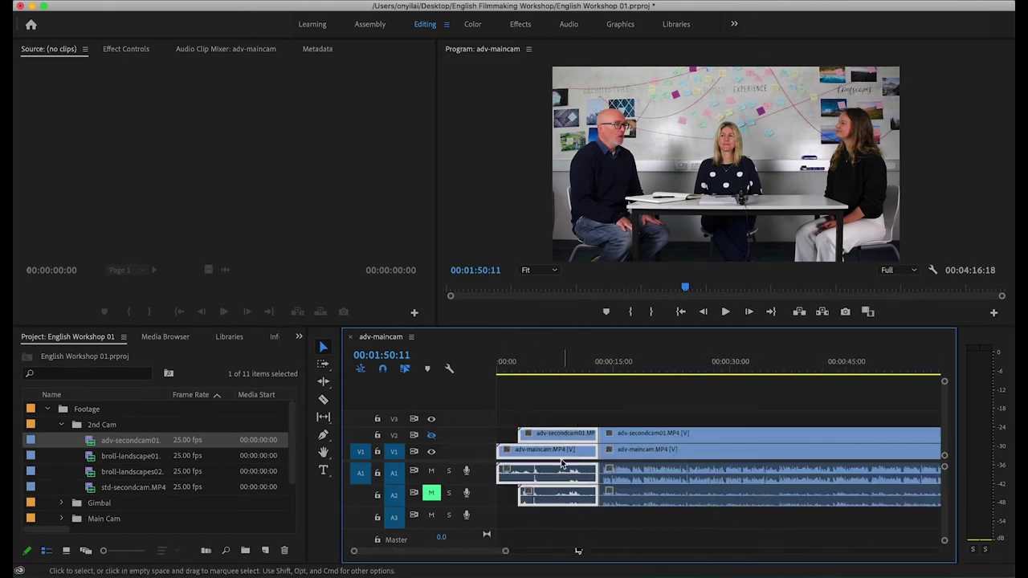
key(Delete)
click(560, 444)
right_click(560, 444)
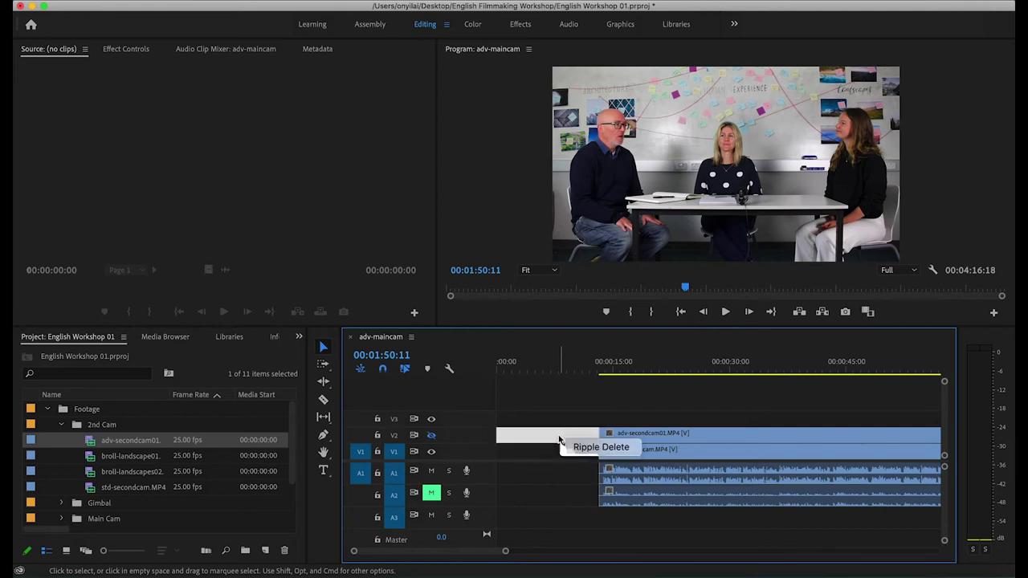
click(580, 447)
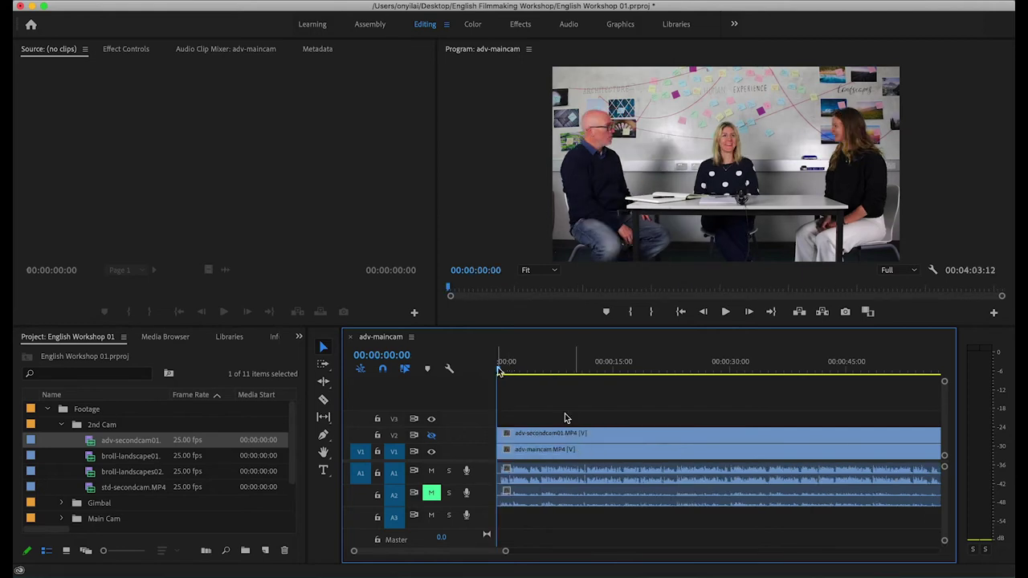
Step: Locate the unwanted section after 00:02:39:24 by playback, and split both camera clips where it starts at about 00:02:42
drag(505, 551, 717, 567)
drag(501, 377, 713, 377)
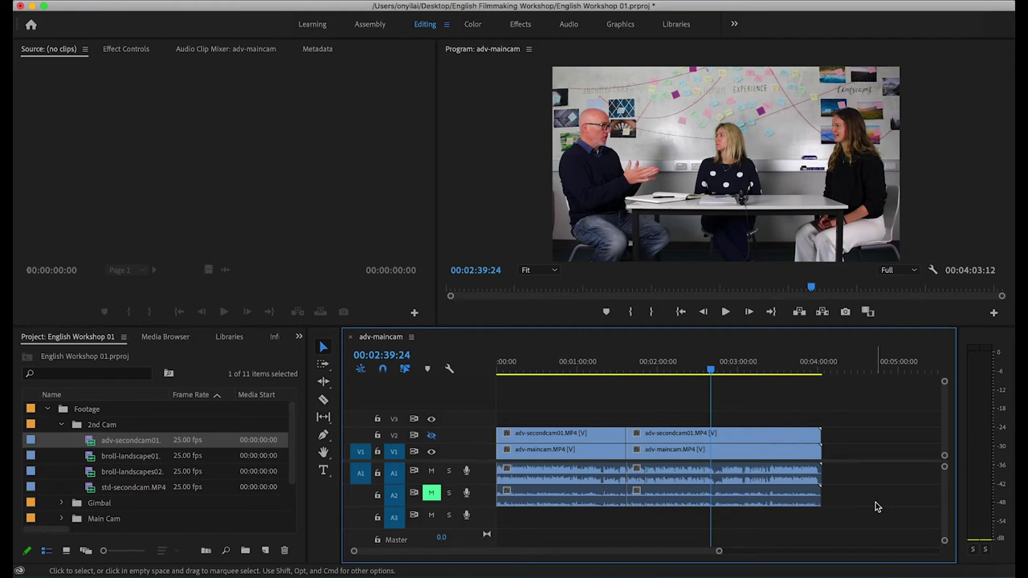
key(space)
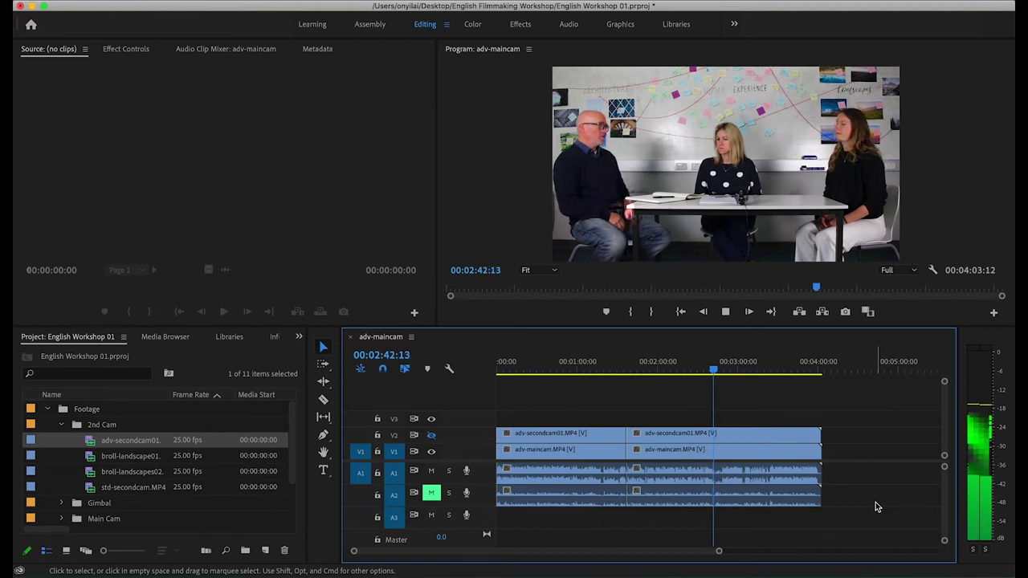
key(space)
key(space)
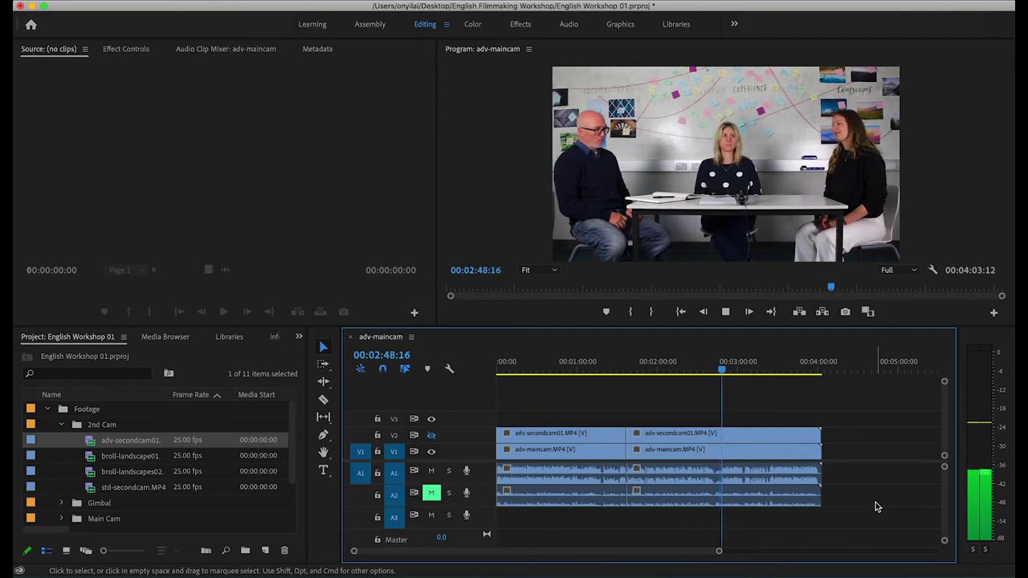
key(space)
drag(718, 552, 643, 555)
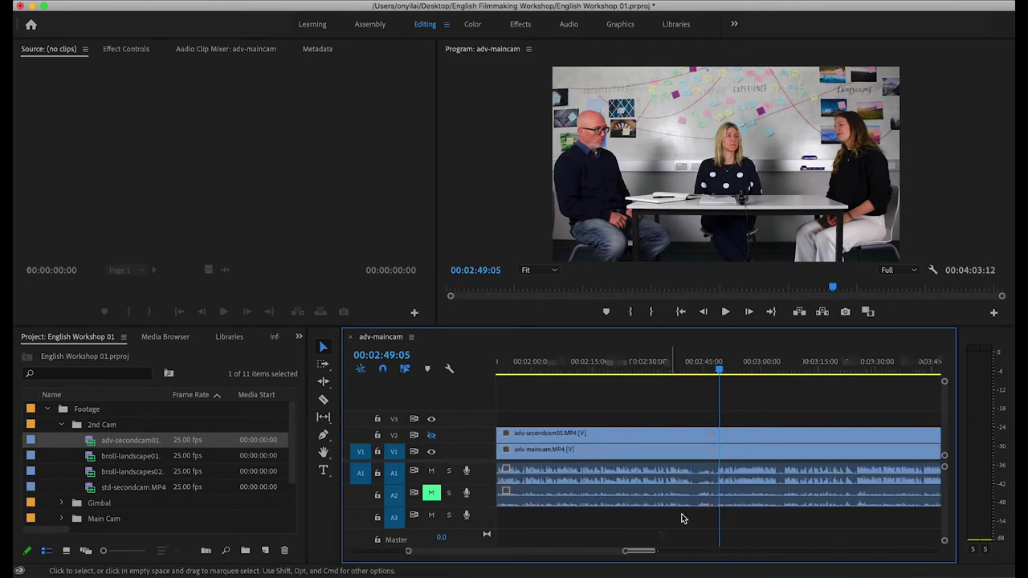
click(683, 366)
key(space)
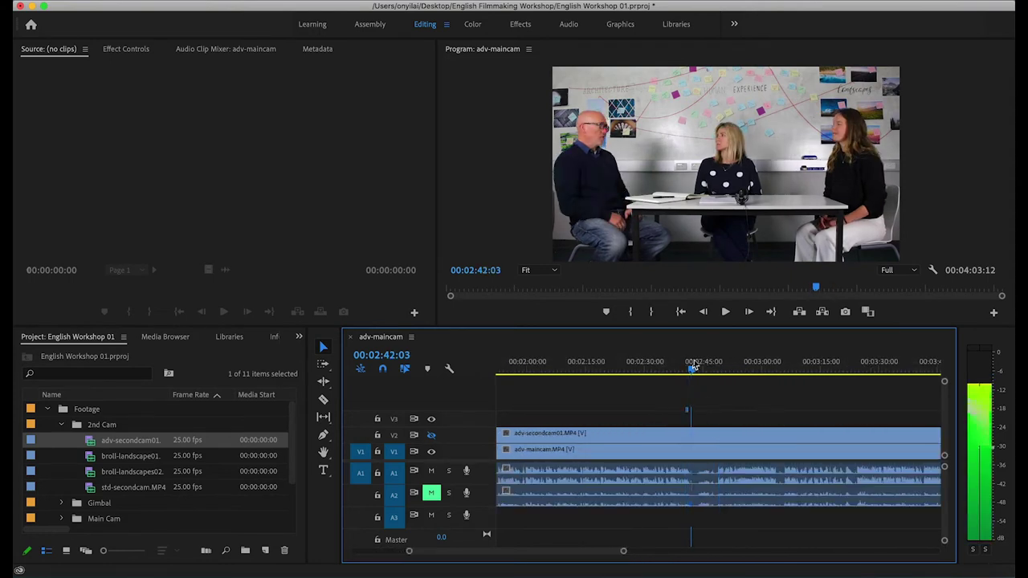
key(space)
key(c)
click(697, 435)
click(697, 450)
Step: Split both camera clips again at 00:02:47:11, at the end of the unwanted section
drag(696, 372, 713, 371)
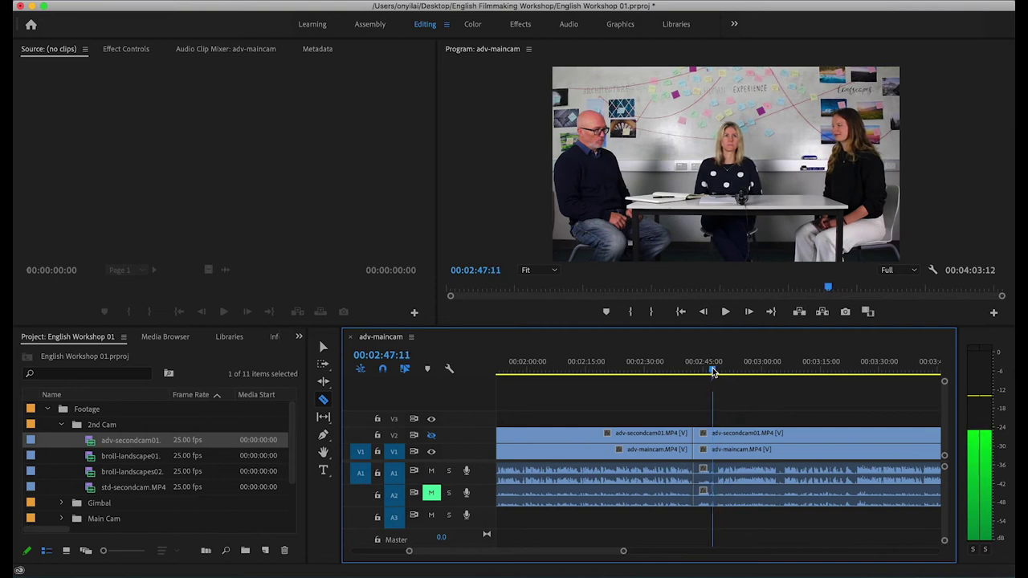
click(714, 434)
click(713, 449)
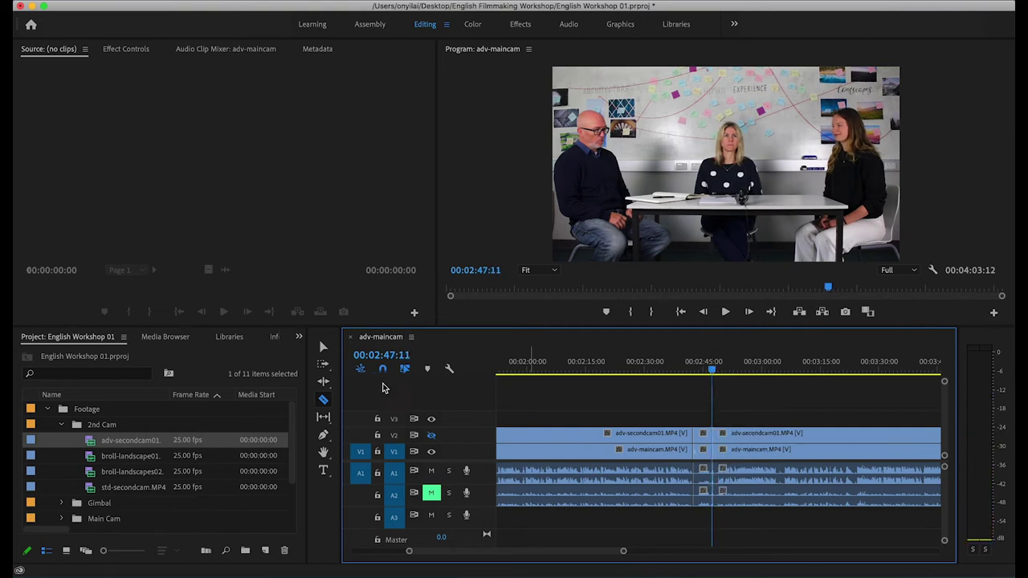
Step: Delete the short segments of both cameras ending at 00:02:47:11, and close the gap they leave
click(323, 347)
drag(712, 355, 707, 475)
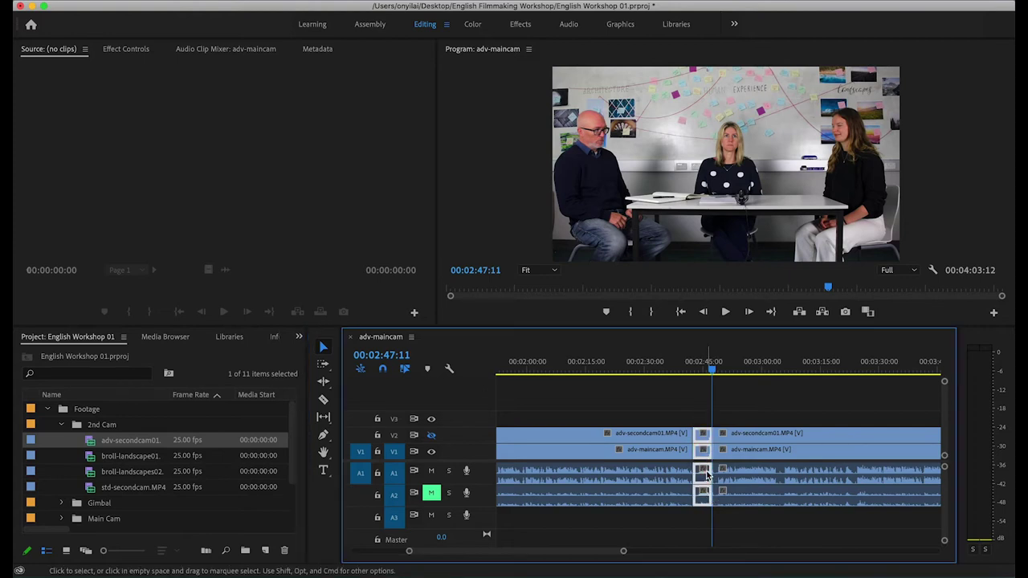
key(Delete)
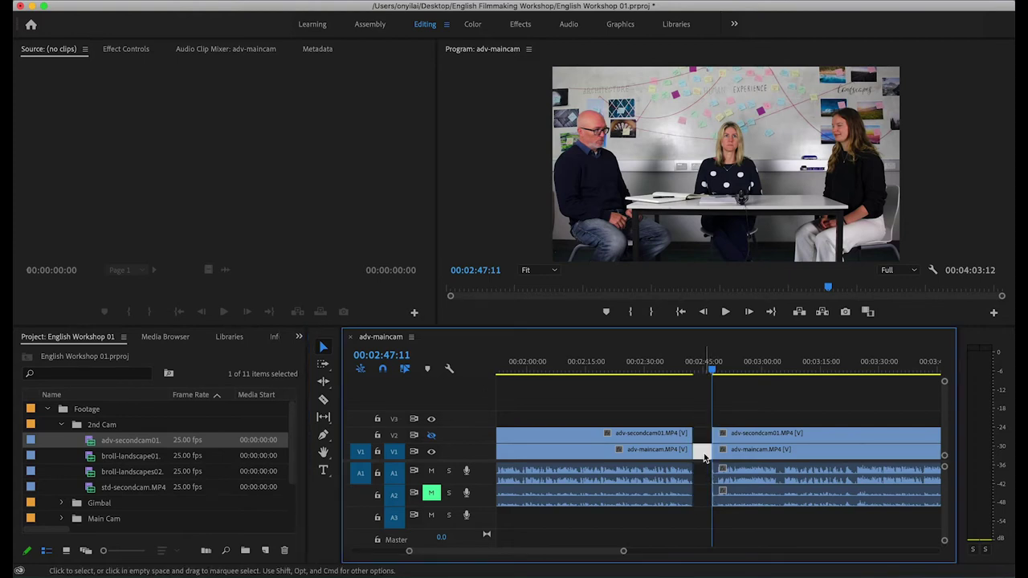
key(Delete)
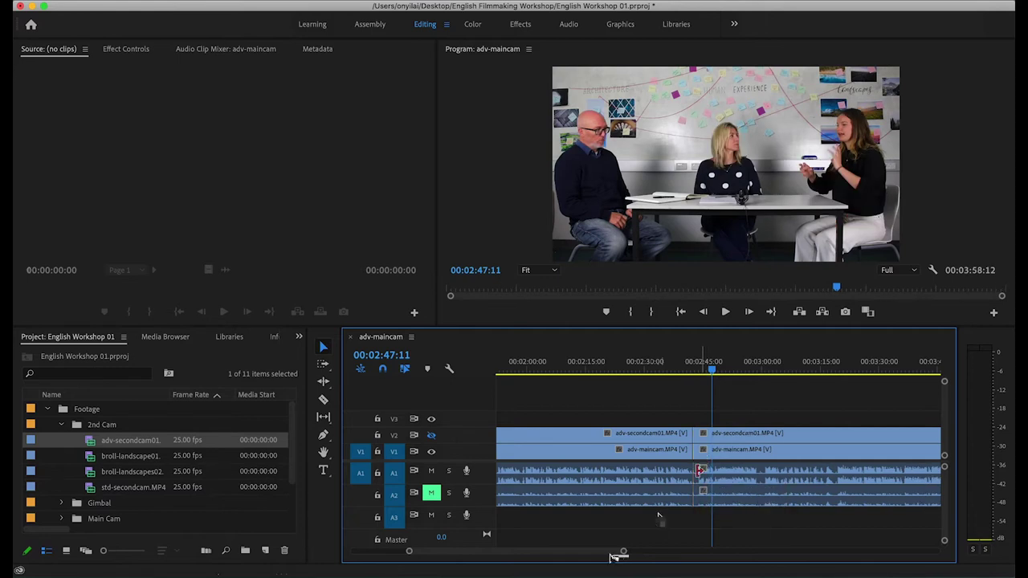
Step: Find the end of the conversation by playback and split both camera clips at 00:03:55:17
drag(596, 558, 618, 554)
click(777, 367)
key(space)
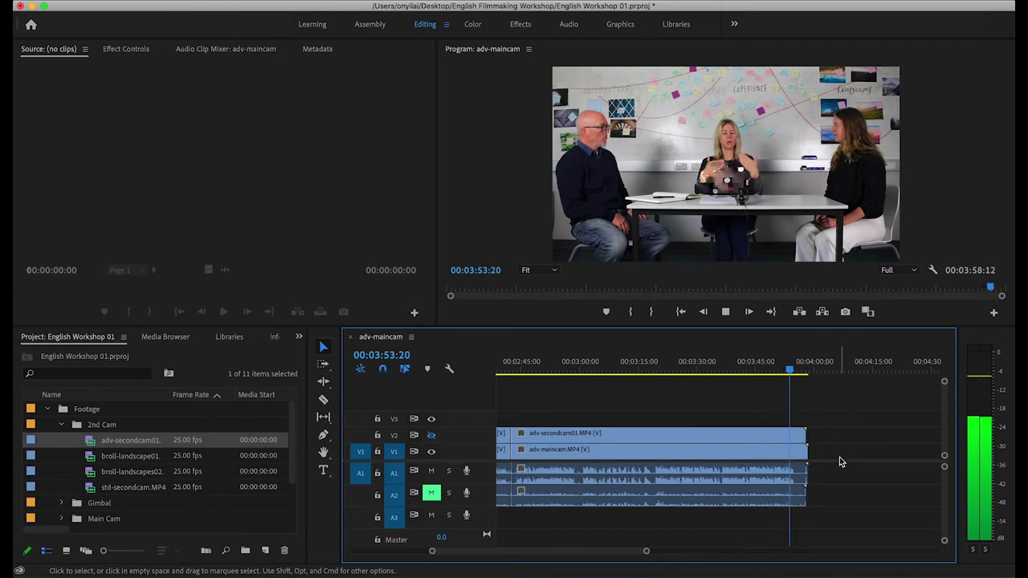
key(space)
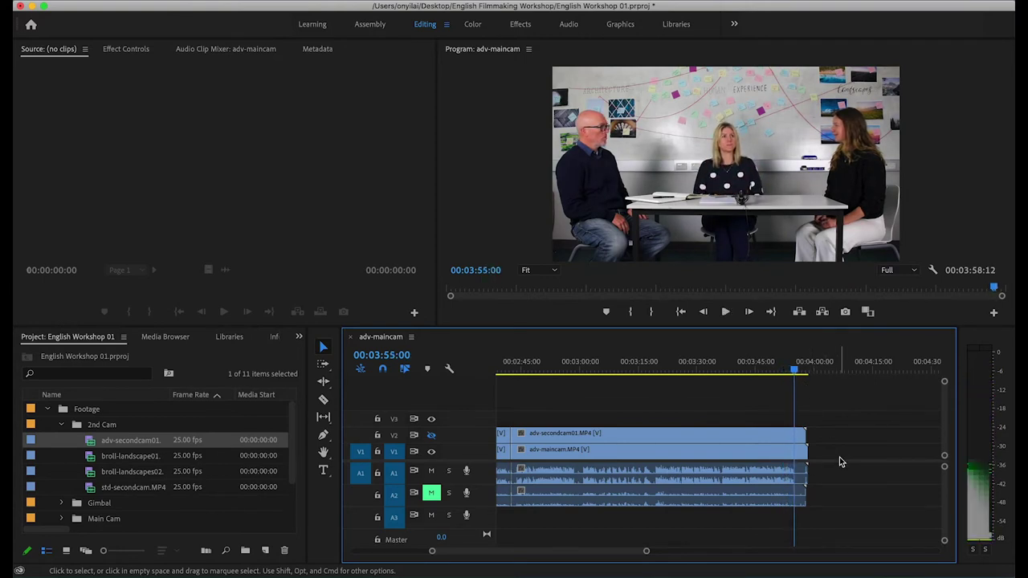
key(space)
key(space)
key(c)
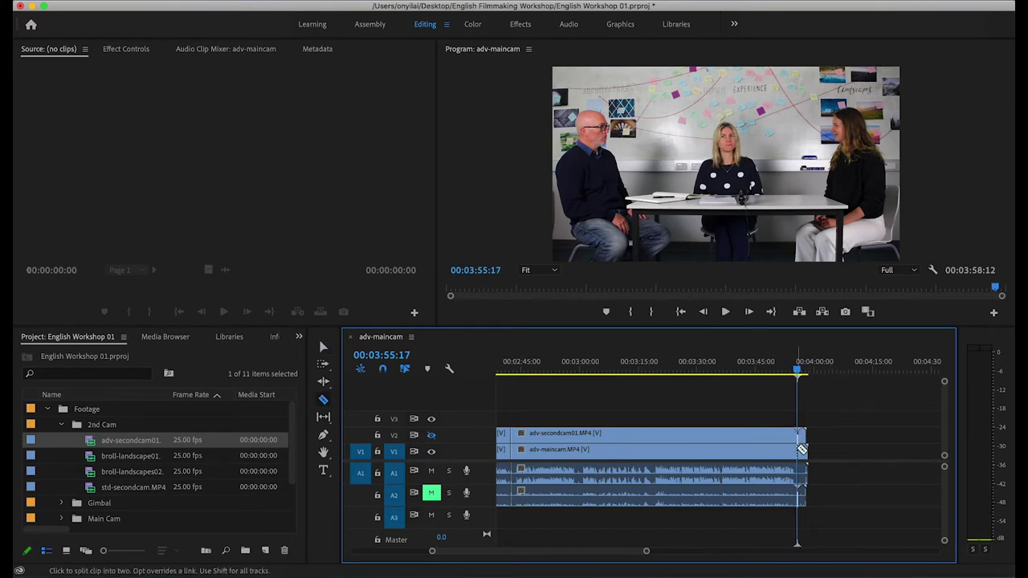
Step: Delete the leftover end segments of both cameras after 00:03:55:17
key(v)
drag(841, 515, 800, 415)
key(e)
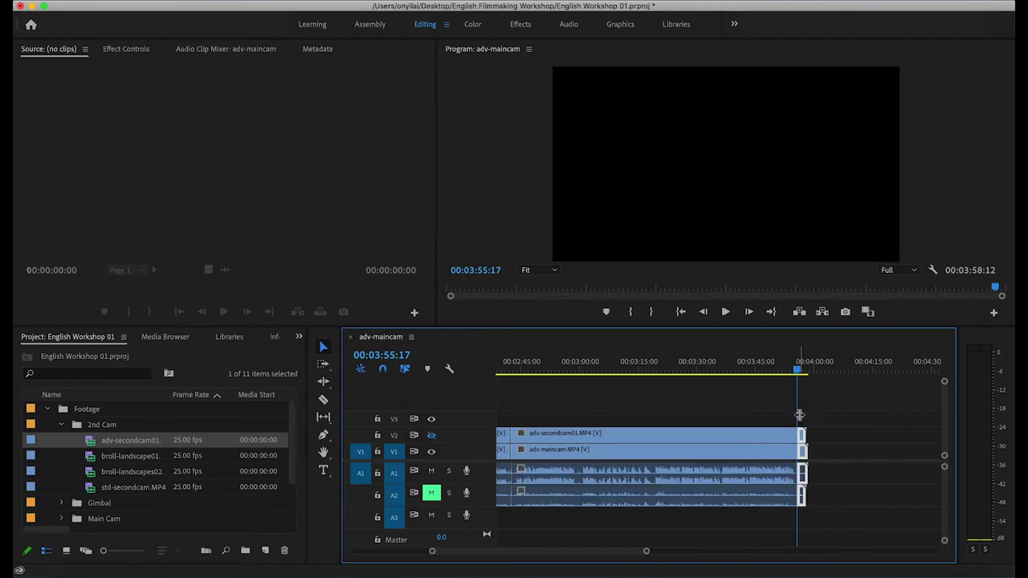
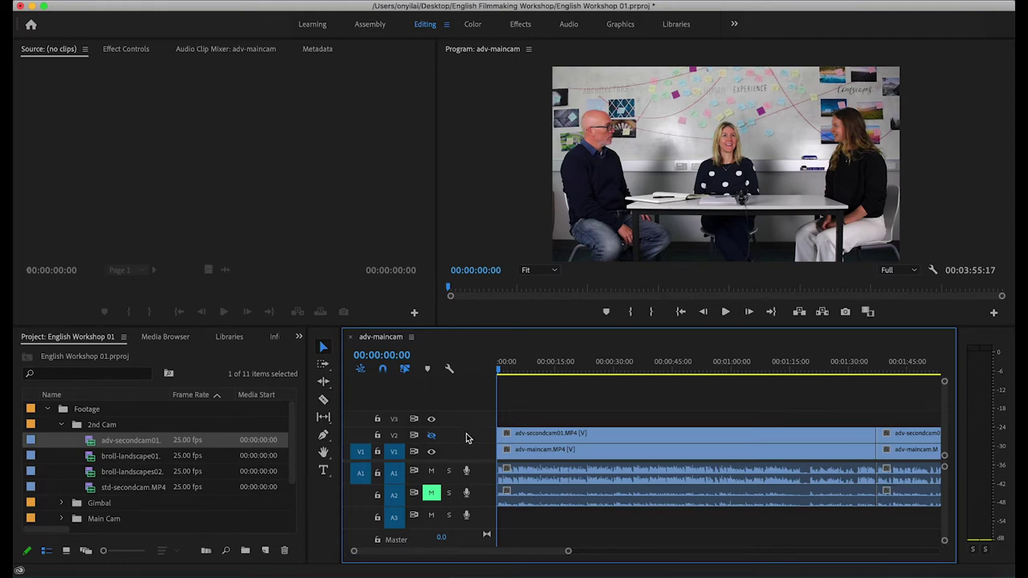
Step: Switch the V2 track's visibility on and off at the sequence start to compare the second camera with the main camera
click(432, 436)
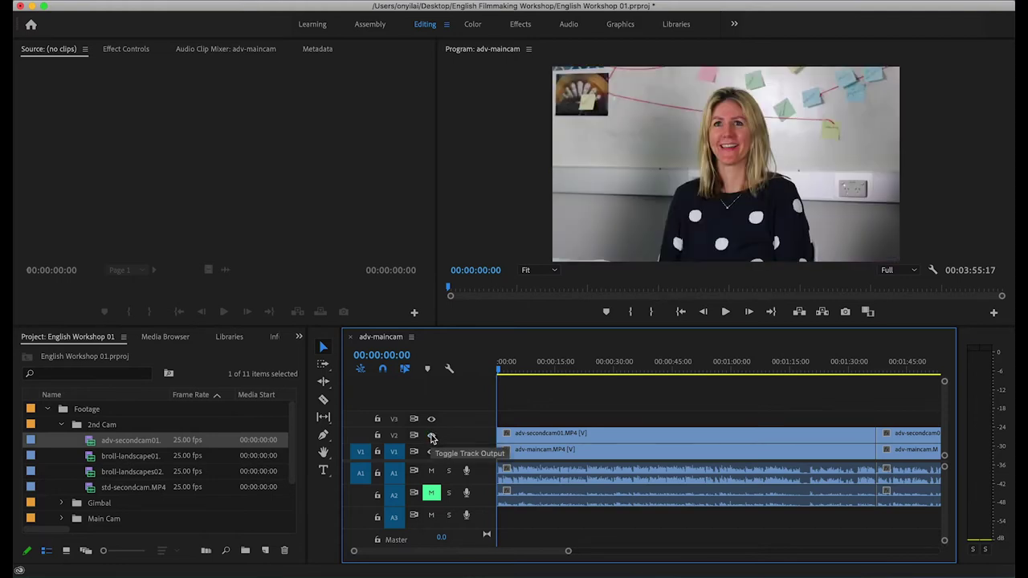
click(431, 438)
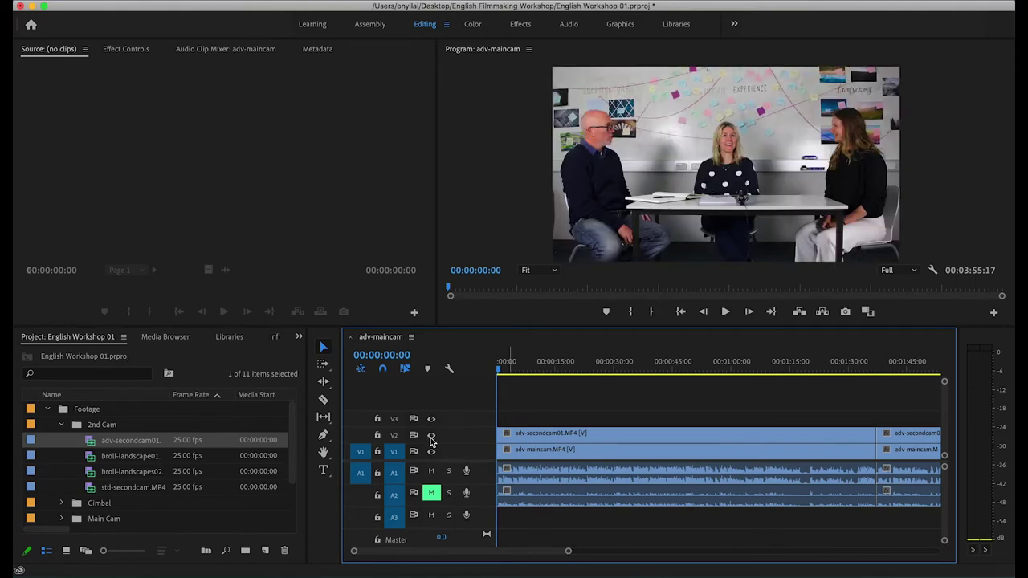
click(432, 438)
click(431, 438)
click(431, 437)
click(432, 437)
click(431, 437)
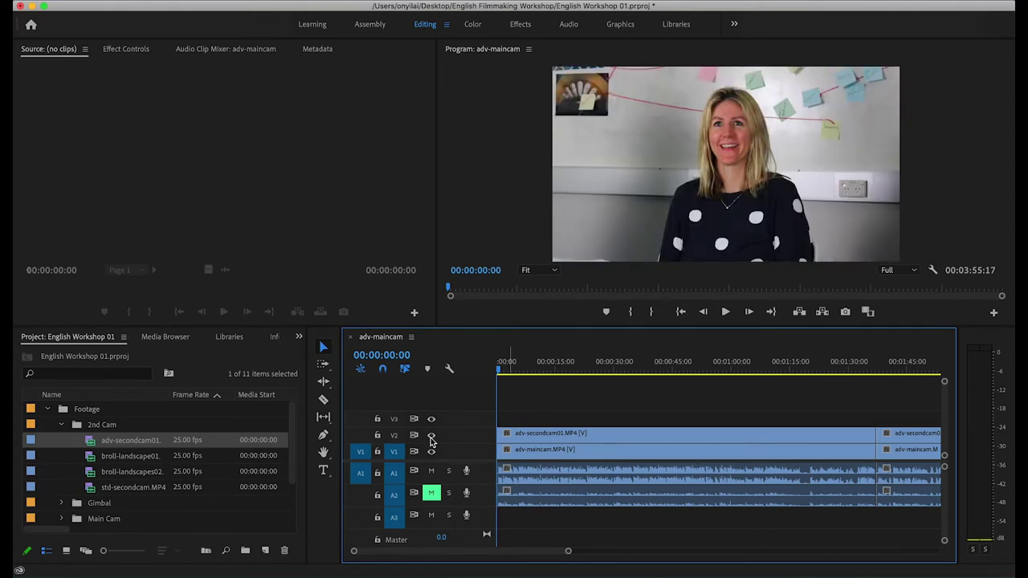
click(431, 438)
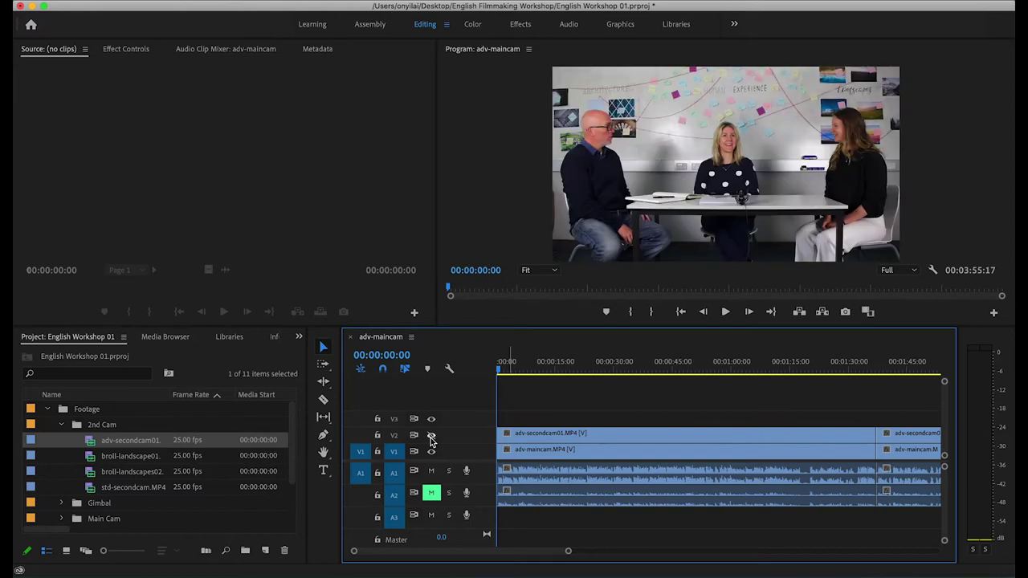
Step: Play the opening and split only the second camera clip on V2 at 00:00:05:15
key(space)
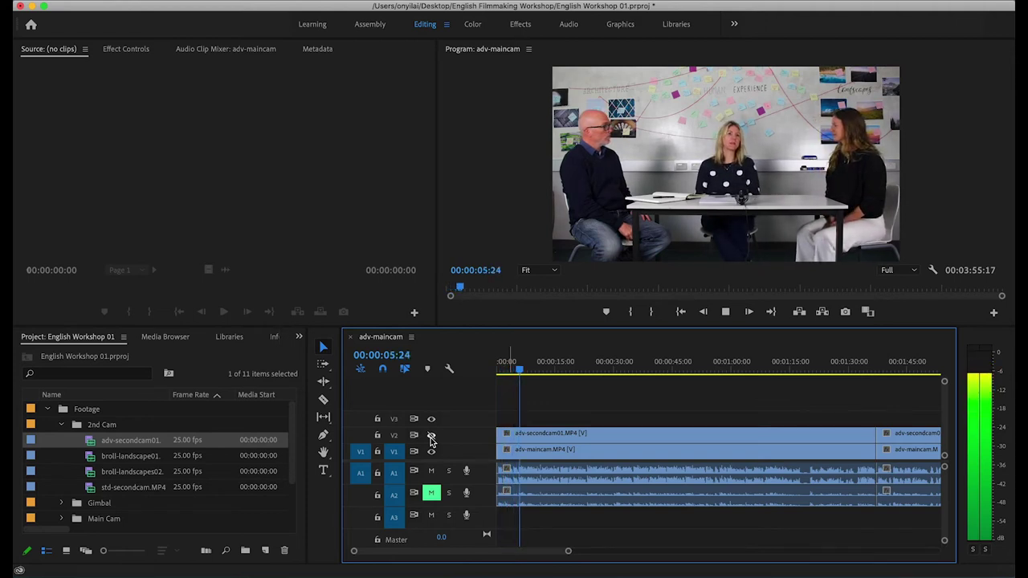
key(space)
drag(521, 371, 510, 371)
key(space)
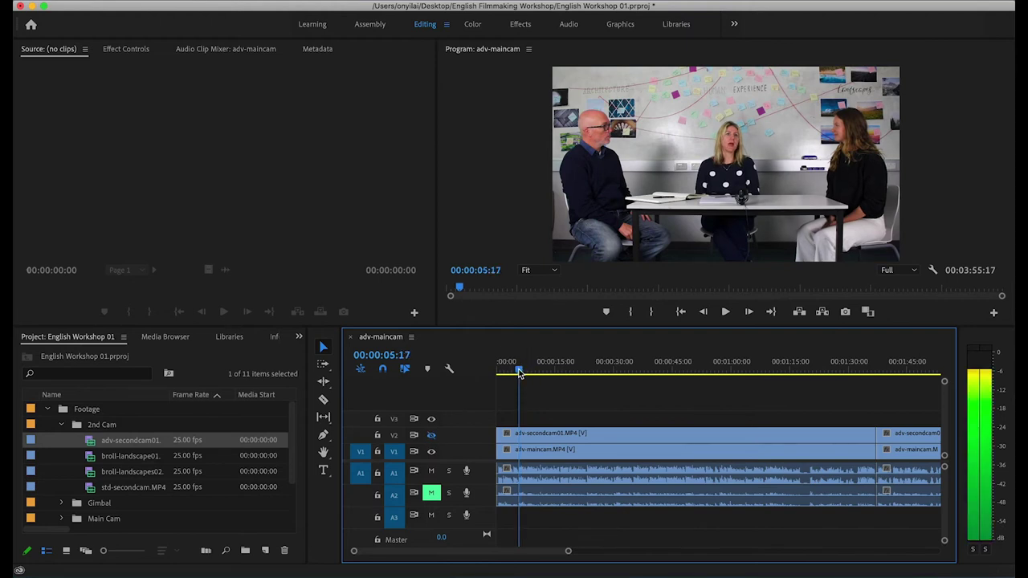
key(space)
key(c)
click(521, 433)
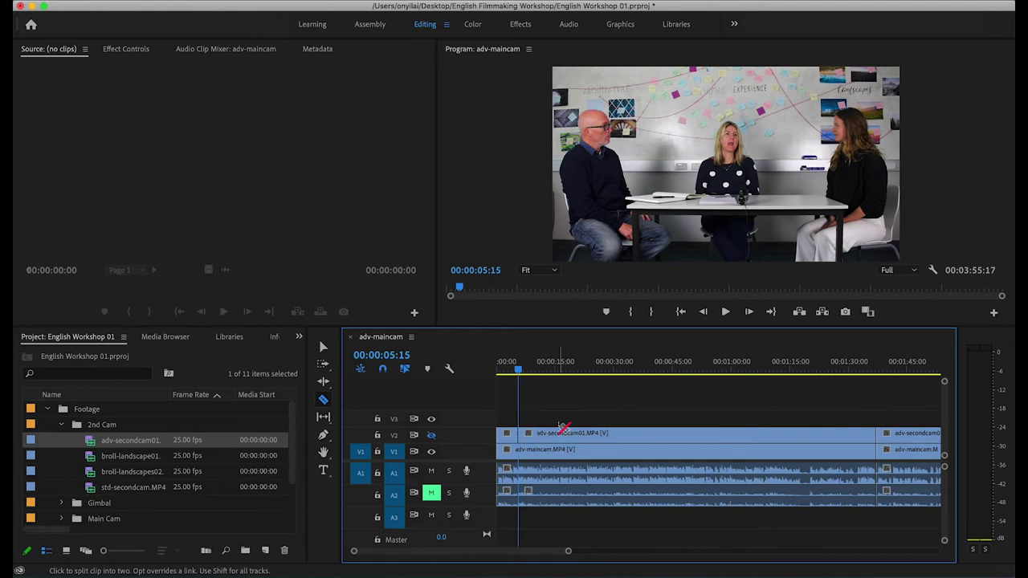
Step: Play on from the first cut and split the second camera clip on V2 again at 00:00:16:10
click(525, 371)
key(space)
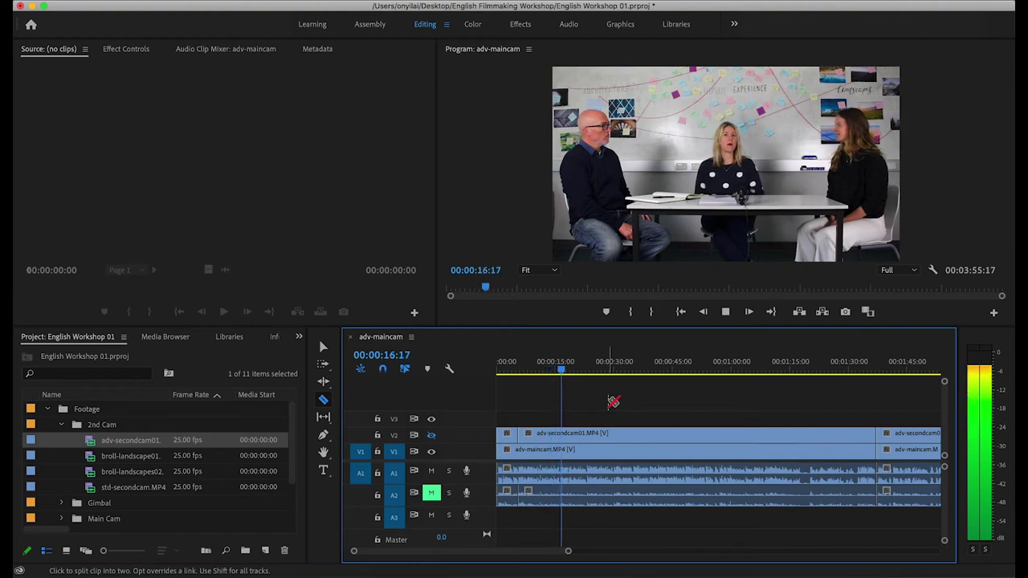
drag(571, 379, 562, 376)
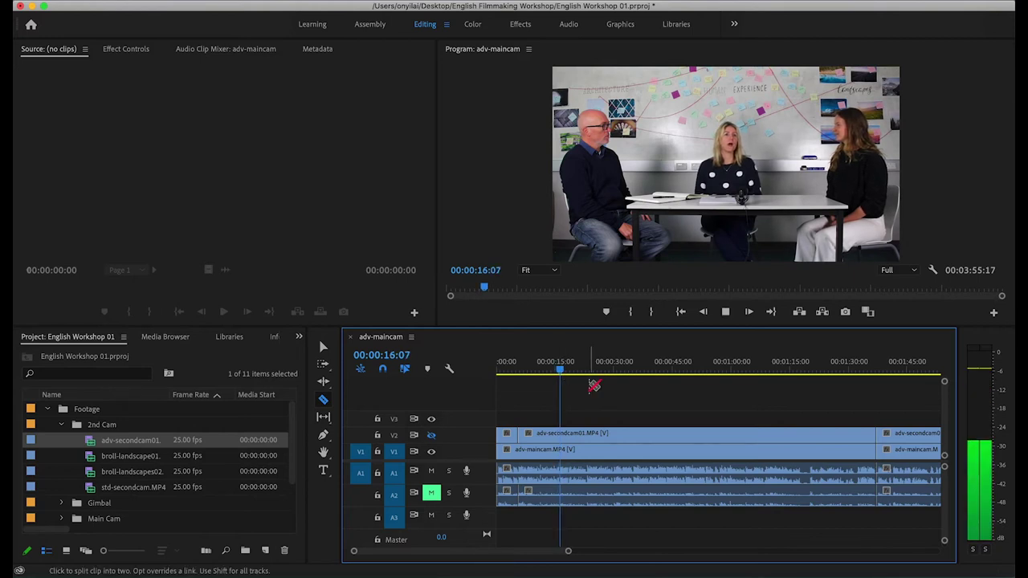
click(565, 434)
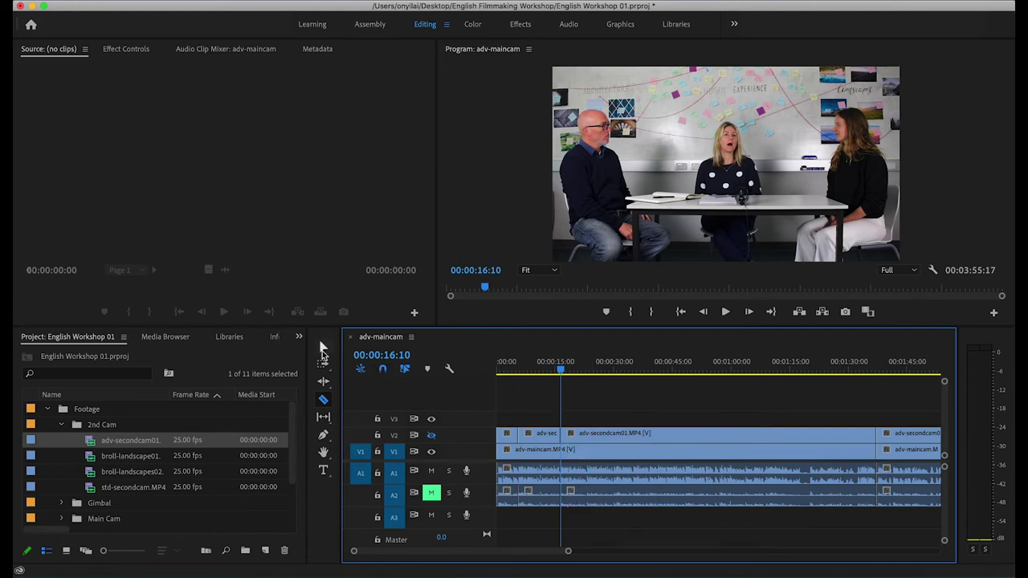
Step: Delete the second camera's opening segment before 00:00:05:15, leaving the main camera clip in place
click(323, 348)
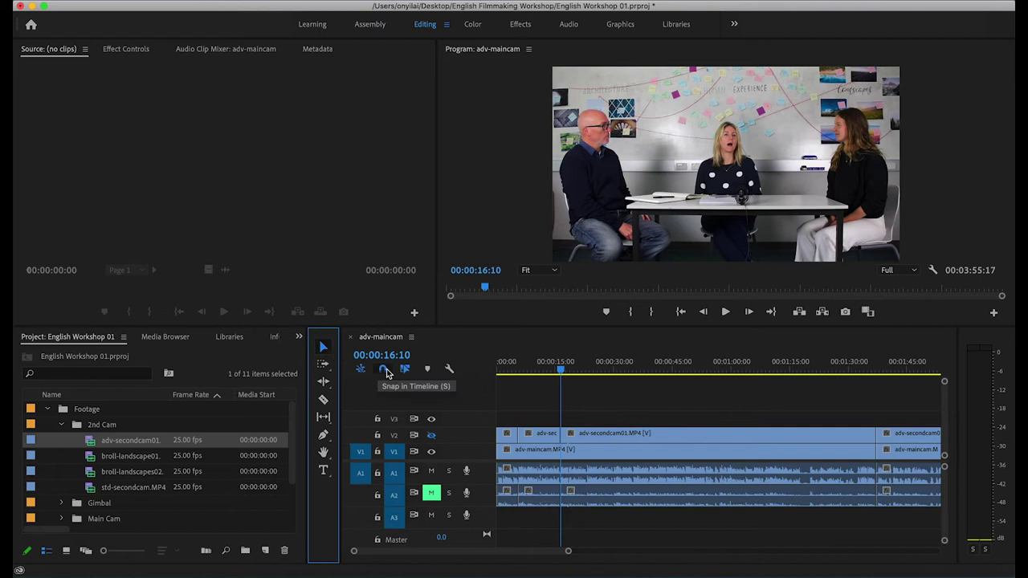
click(551, 438)
click(510, 438)
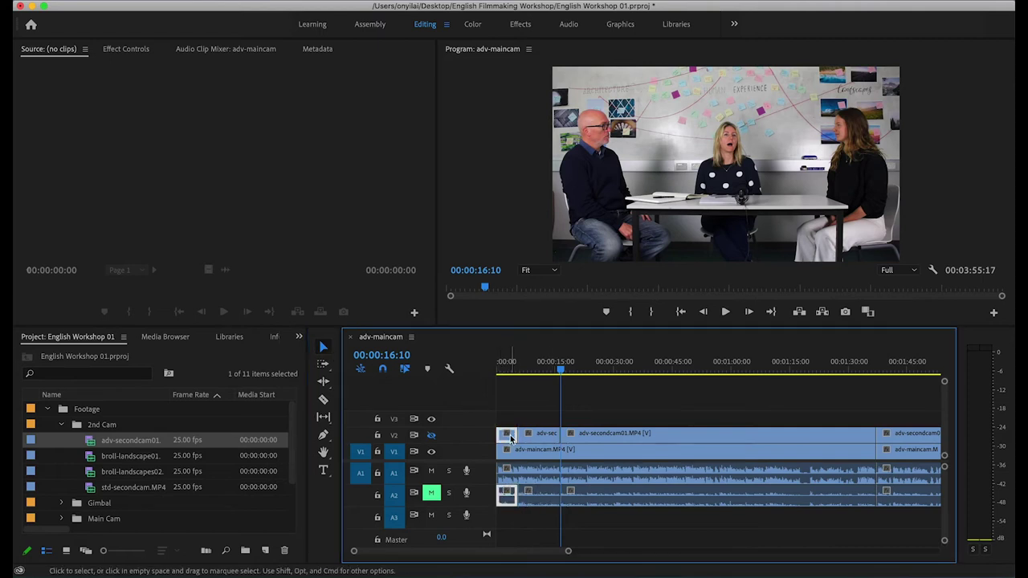
drag(561, 371, 505, 381)
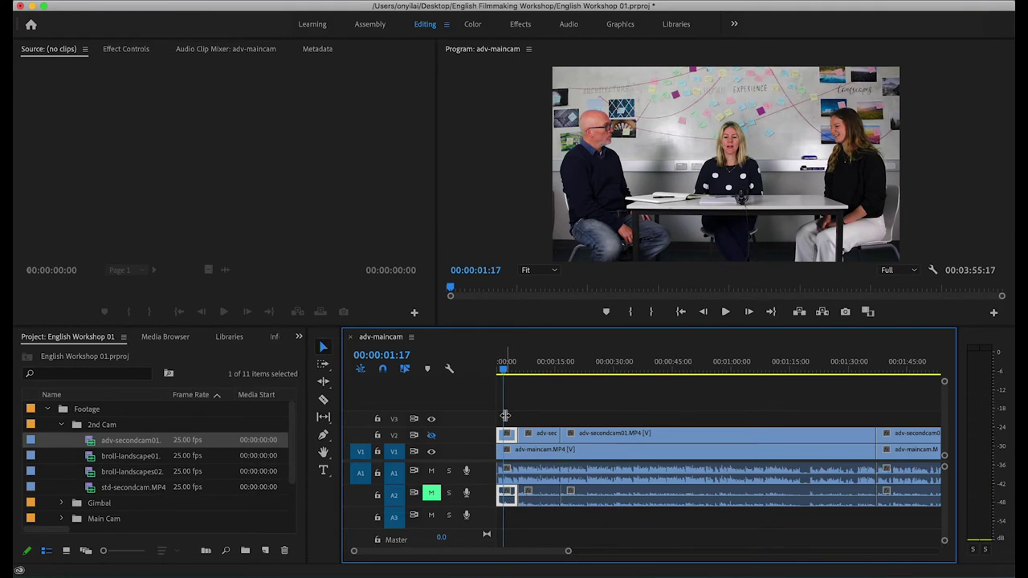
key(Delete)
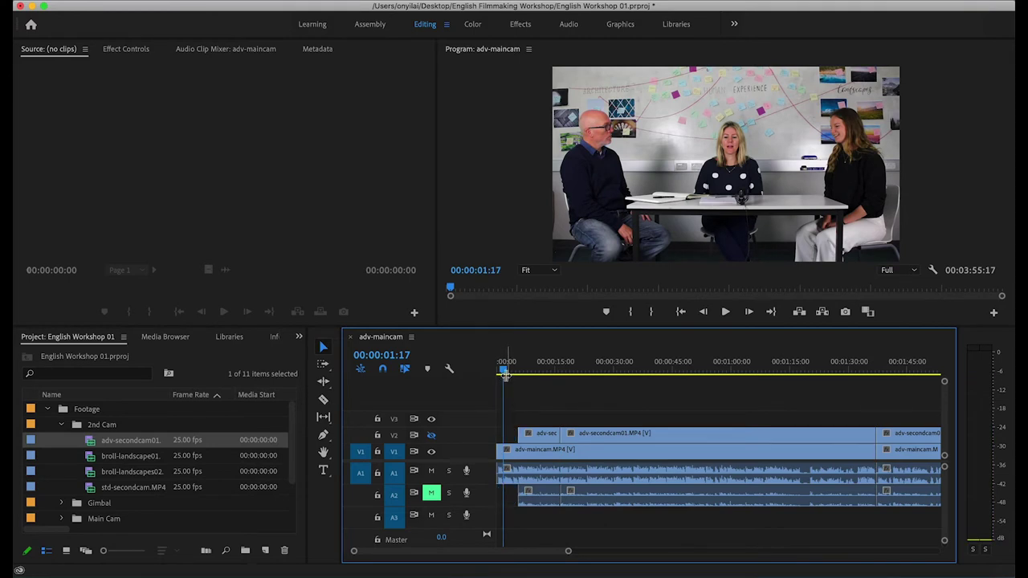
Step: Make the V2 track visible and play the sequence from the start through the first switch to the second camera
drag(506, 380, 477, 381)
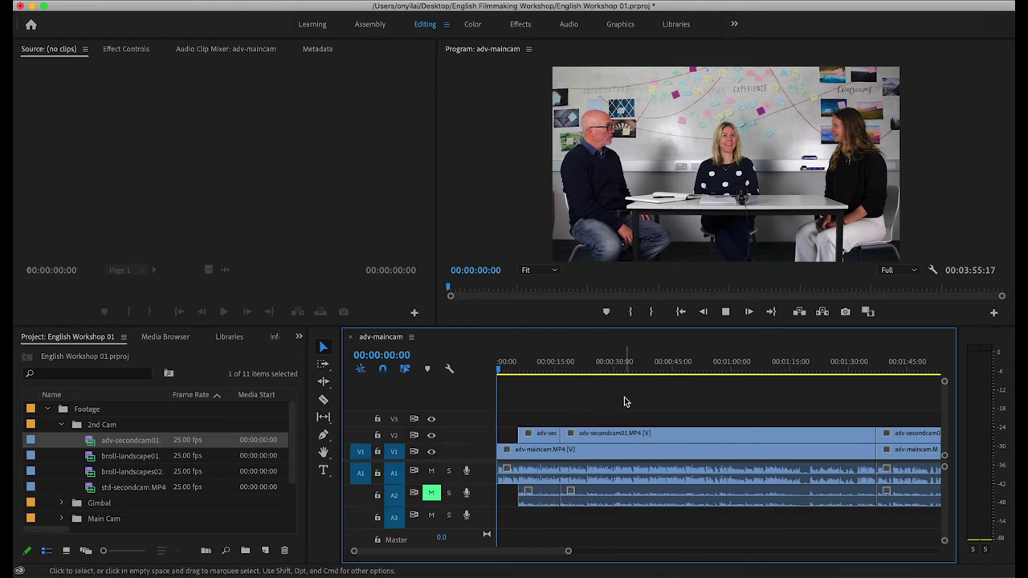
key(space)
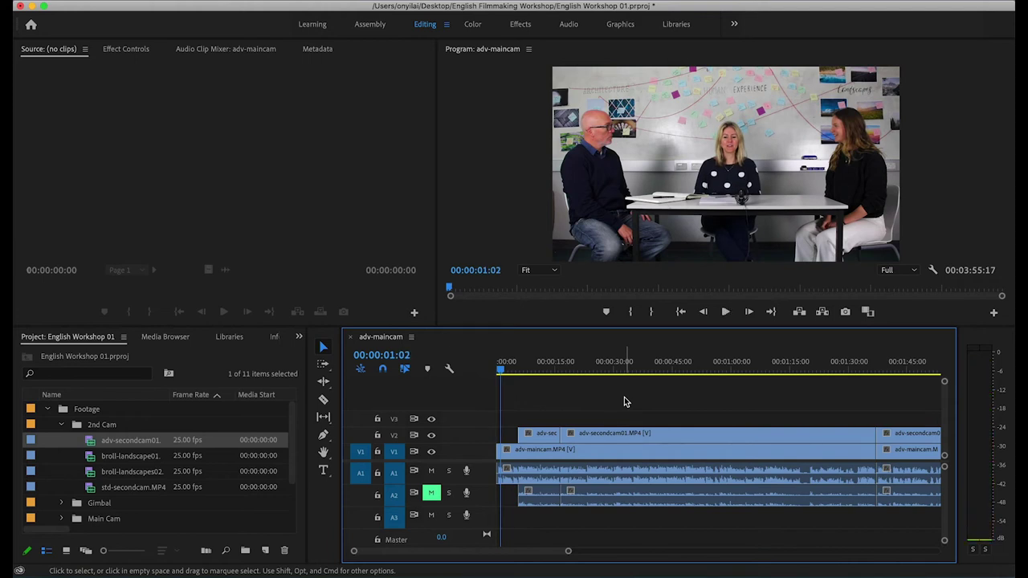
key(space)
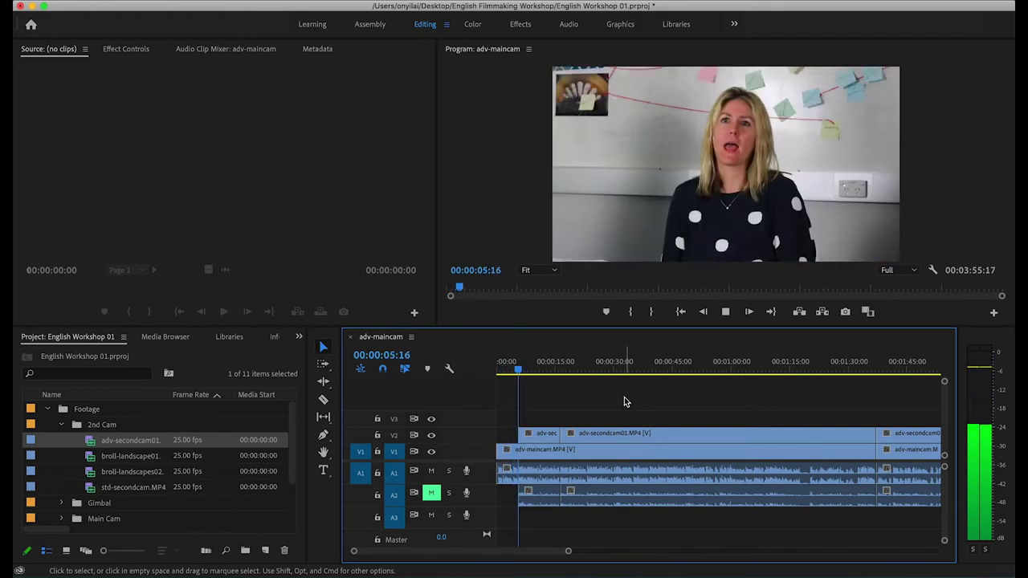
key(space)
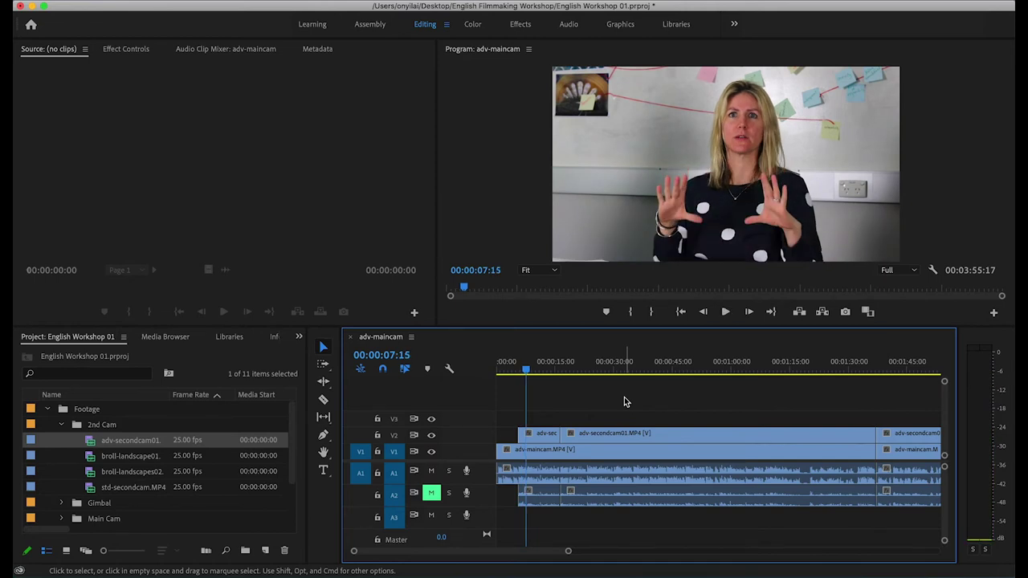
Step: Trim the start of the first second-camera clip on V2 slightly earlier, and play through the cut from the main camera
drag(568, 552, 527, 556)
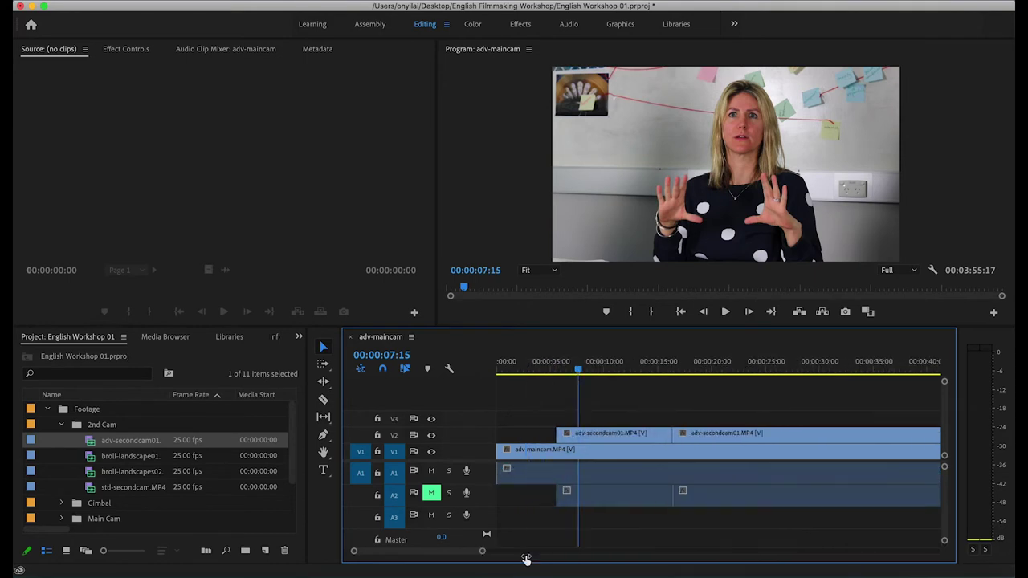
click(589, 368)
key(space)
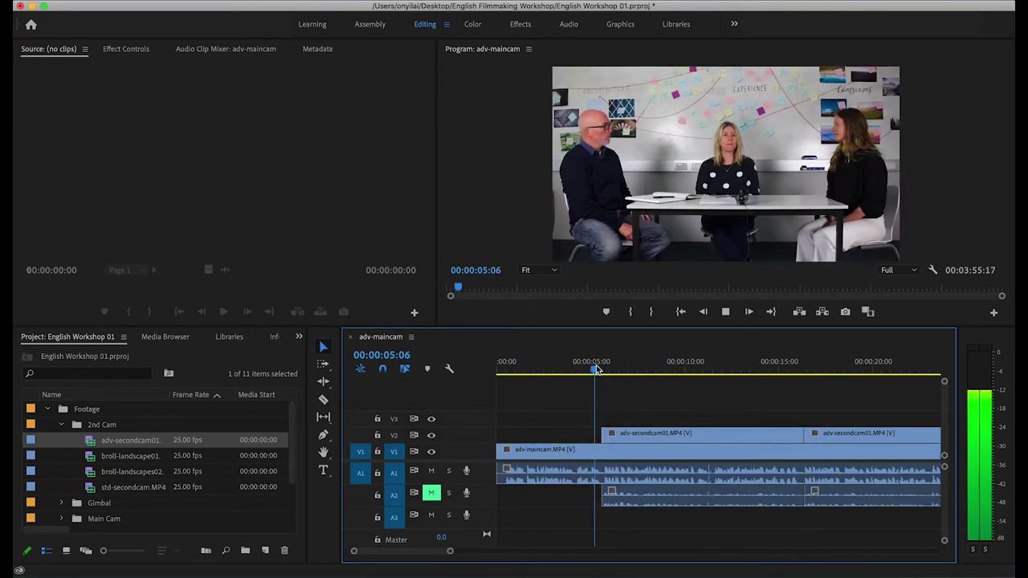
key(space)
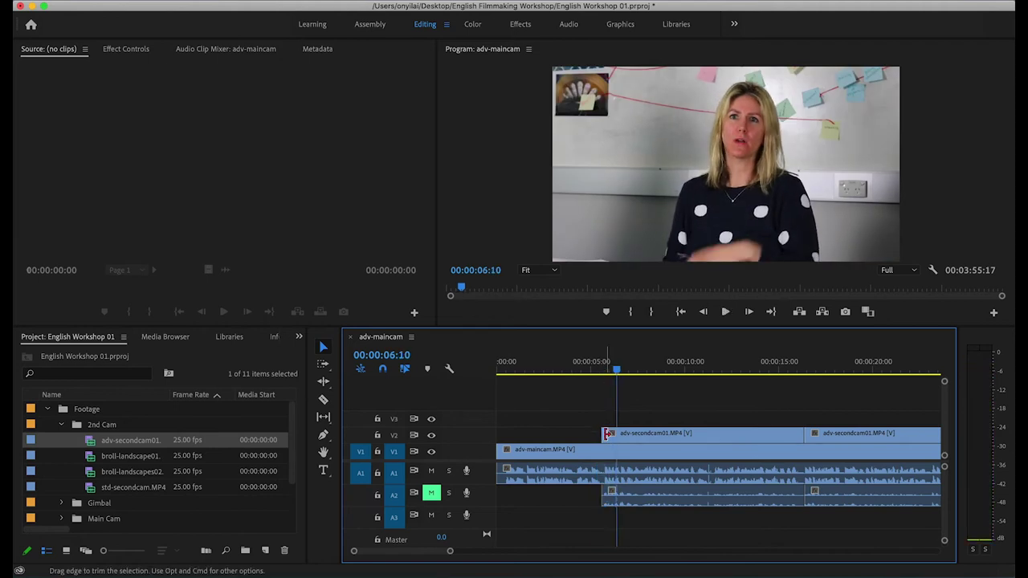
mouse_move(603, 434)
mouse_down()
mouse_move(585, 434)
mouse_move(610, 435)
mouse_move(601, 435)
mouse_up()
click(588, 366)
key(space)
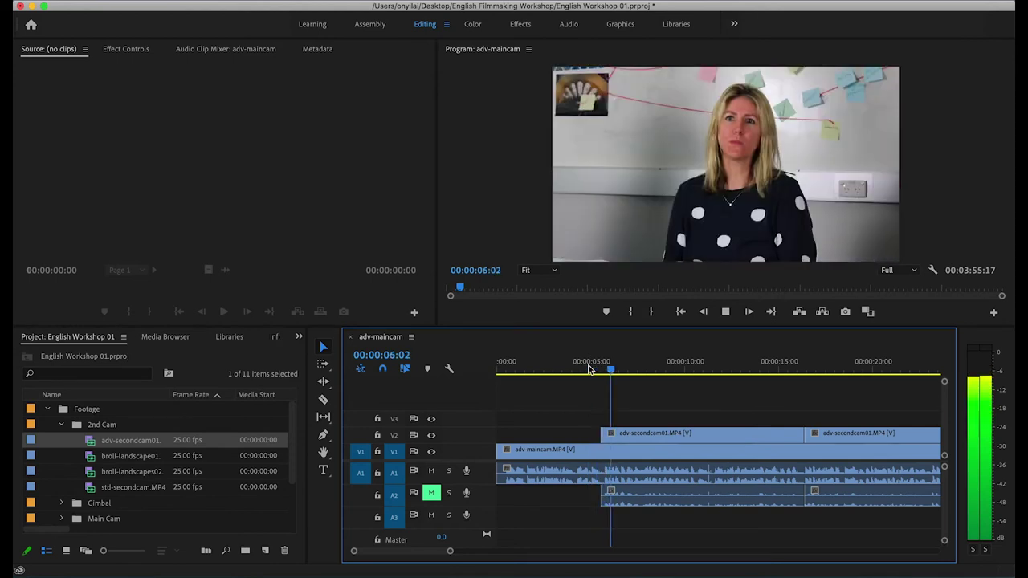
key(space)
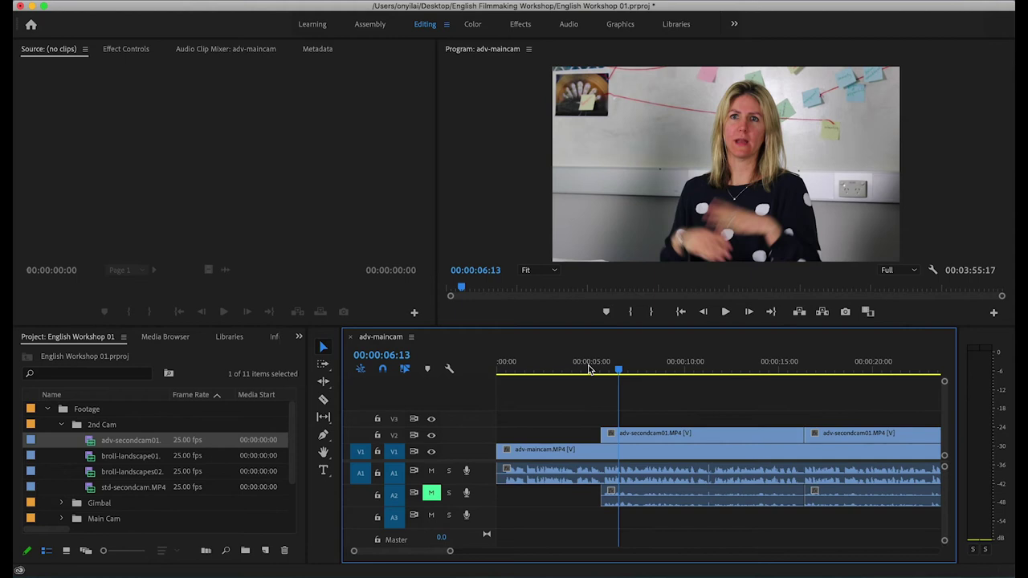
Step: Play on past the second cut and split the second camera clip on V2 at 00:00:23:03
drag(449, 556, 501, 553)
drag(548, 372, 673, 371)
key(space)
key(space)
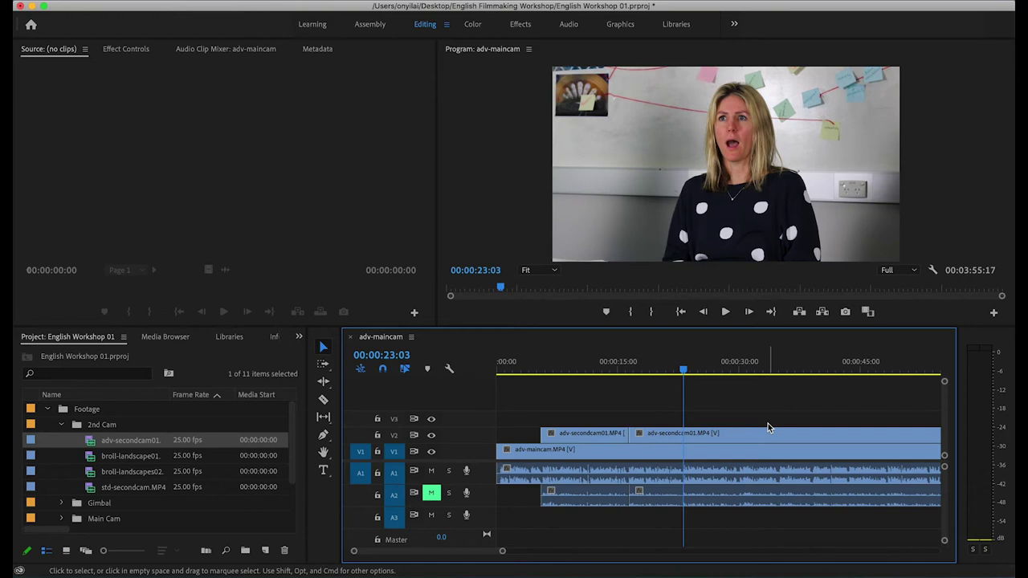
key(c)
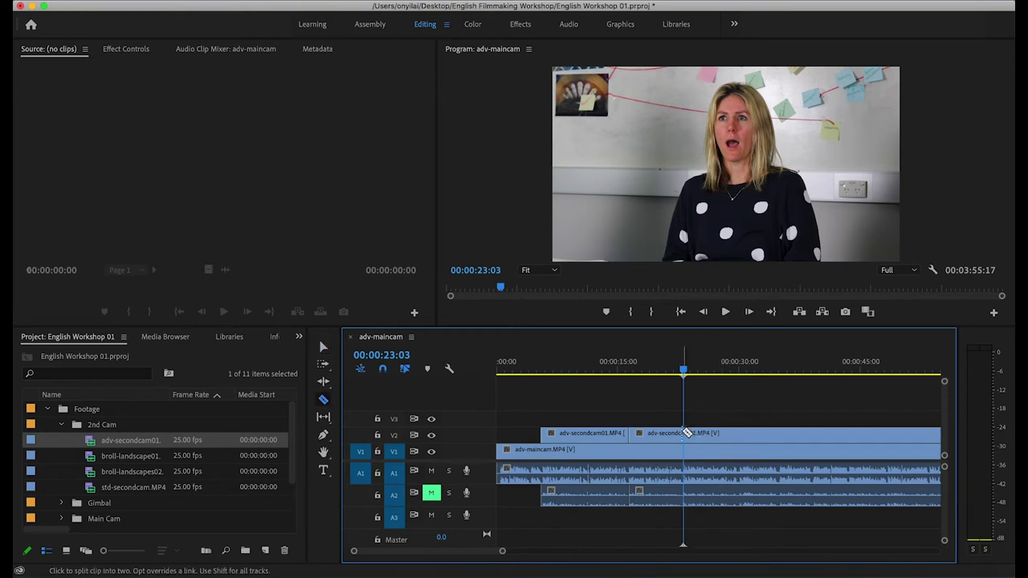
click(688, 433)
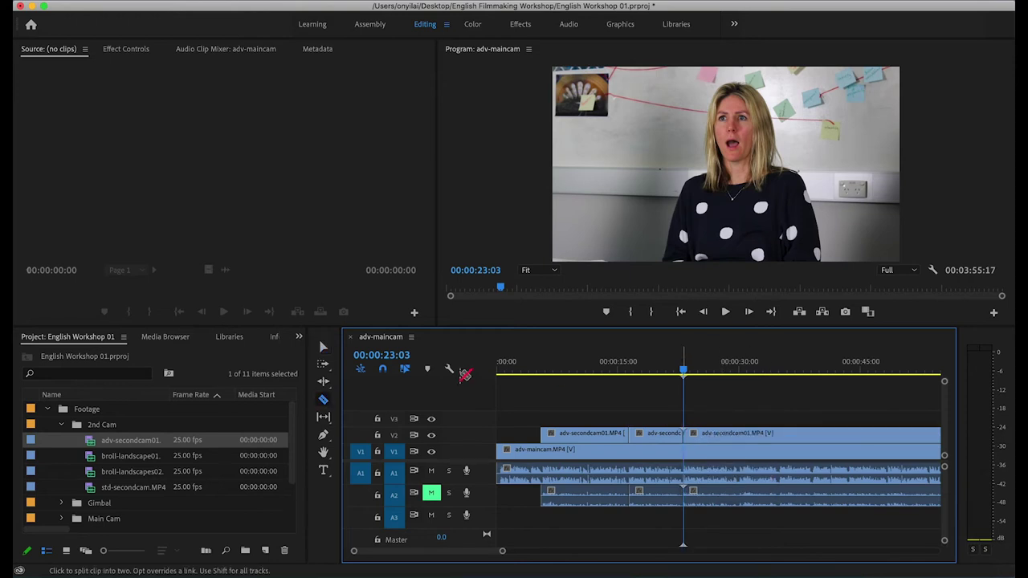
Step: Delete the second camera segment between 00:00:16:10 and 00:00:23:03, and play through the switch back to the main camera
click(321, 347)
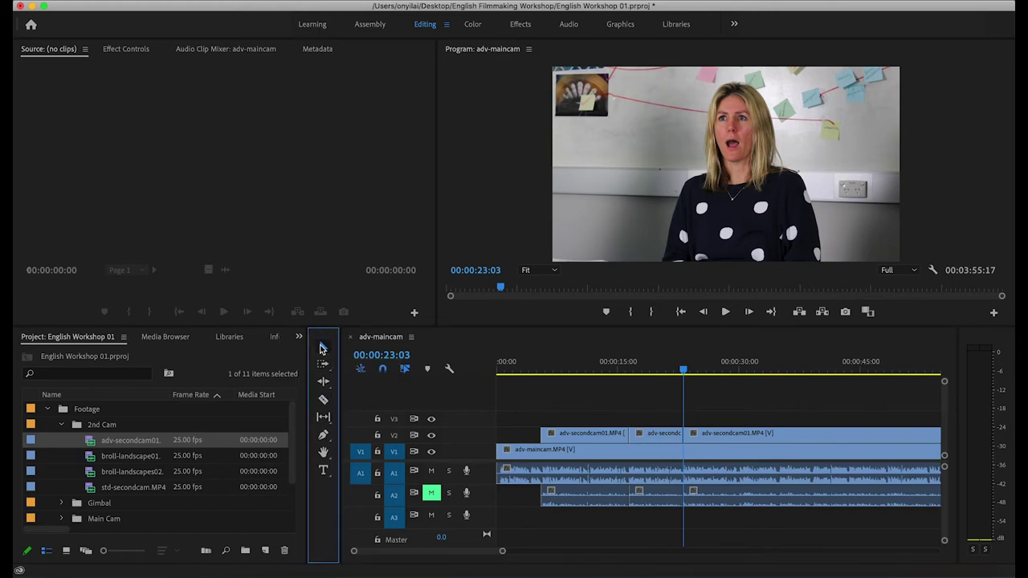
click(656, 435)
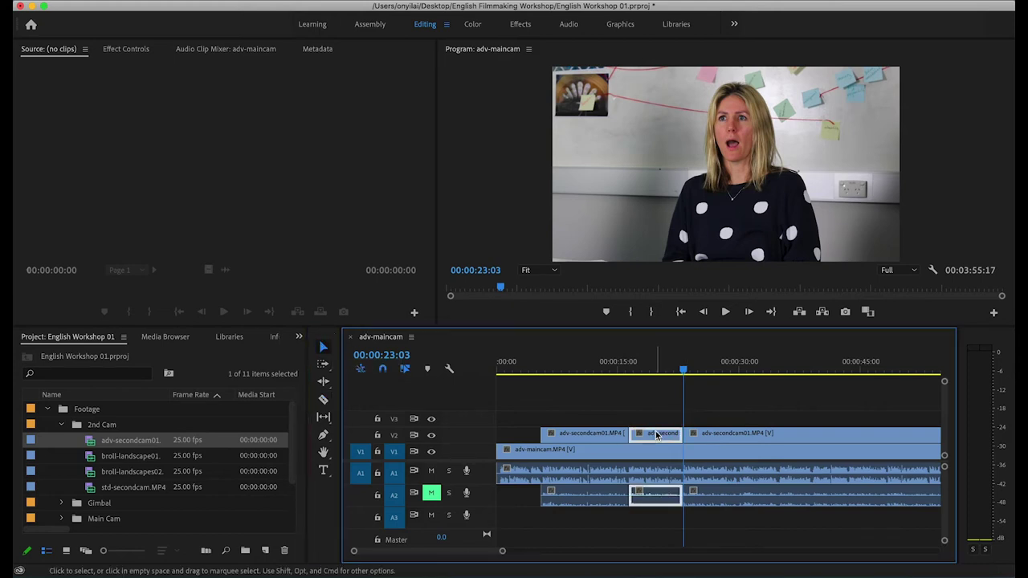
key(Delete)
click(617, 369)
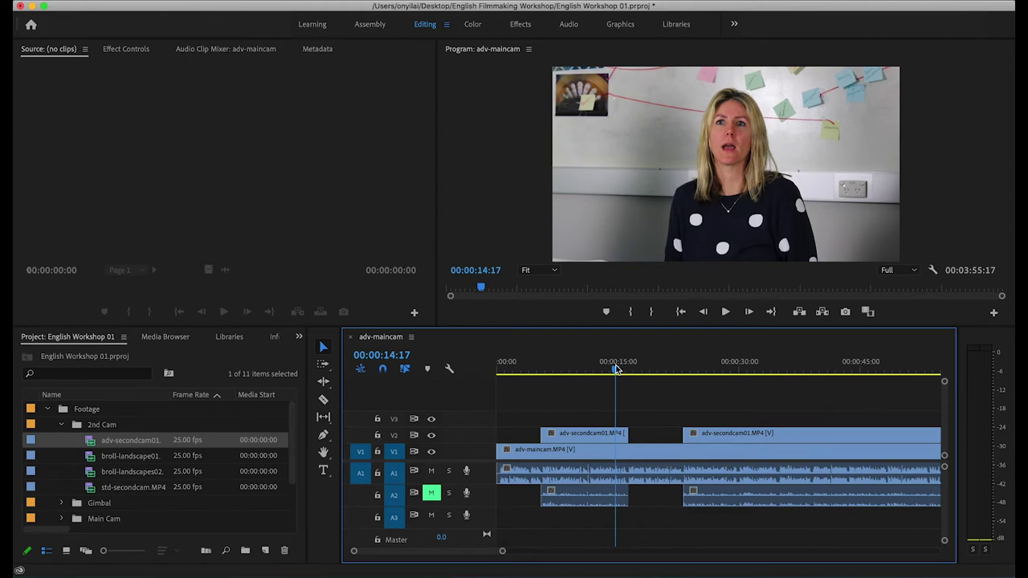
key(space)
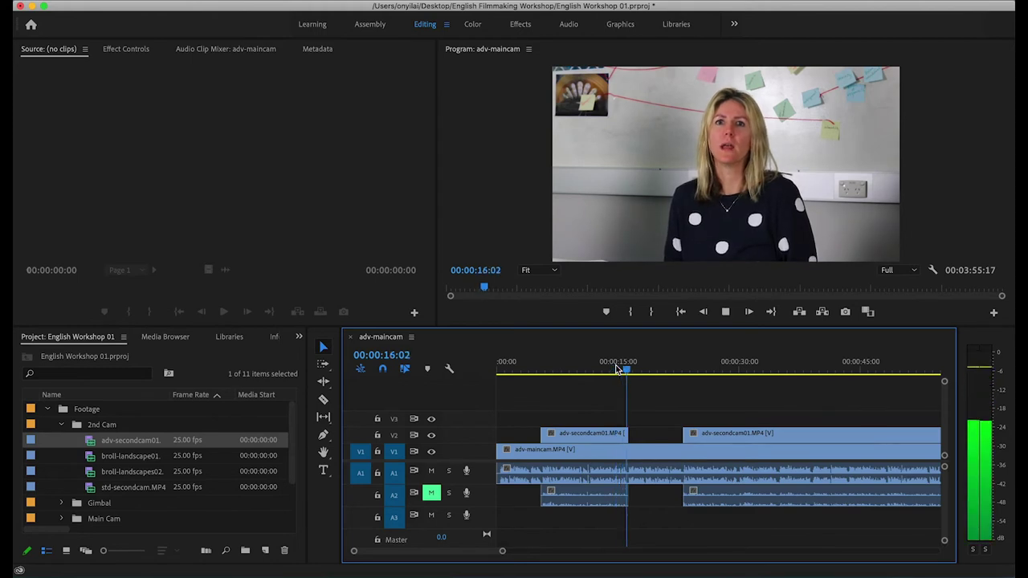
key(space)
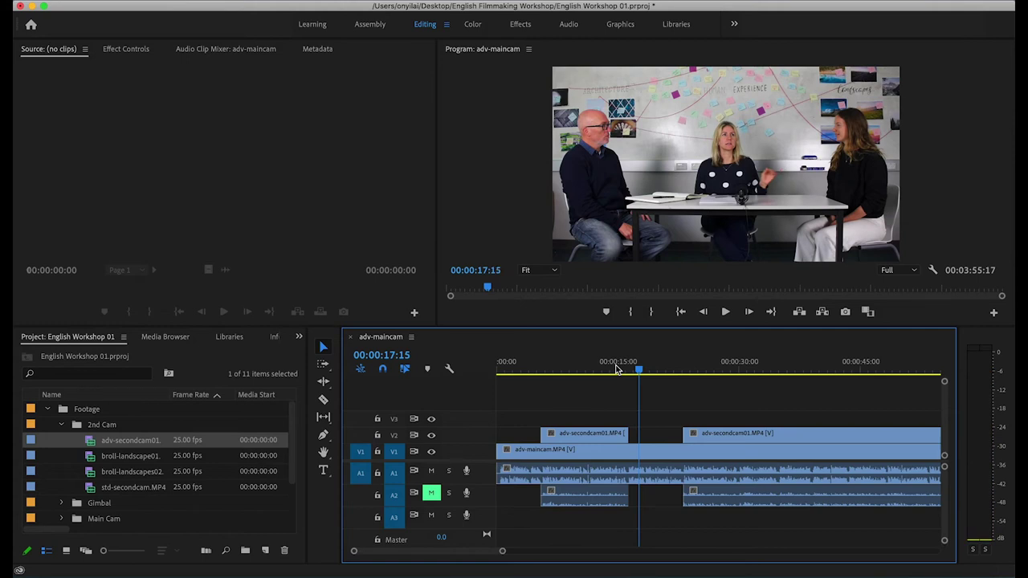
Step: Play on through the interview, splitting the V2 clip and removing second camera segments wherever the main camera should show
key(space)
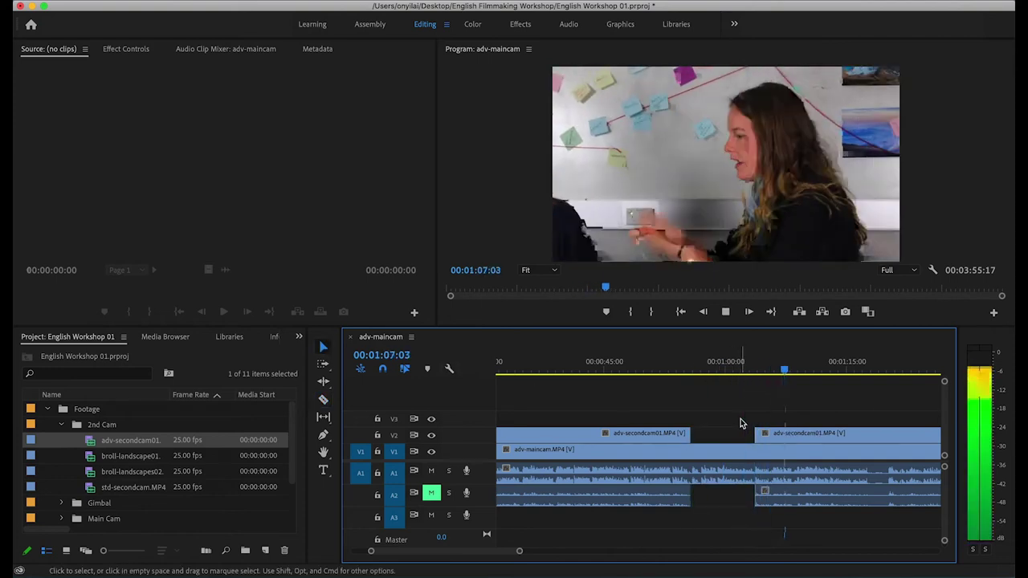
key(space)
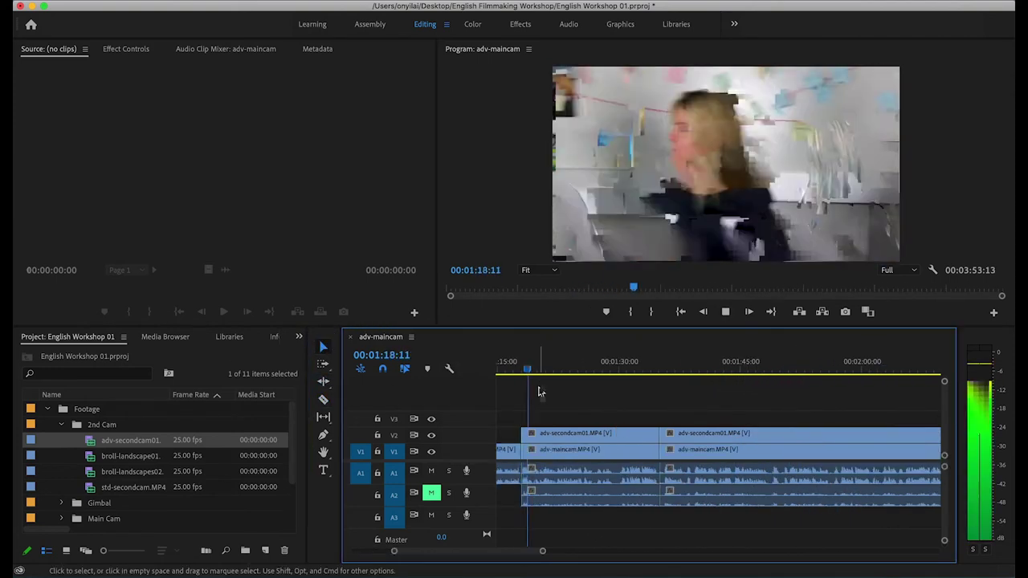
key(c)
key(v)
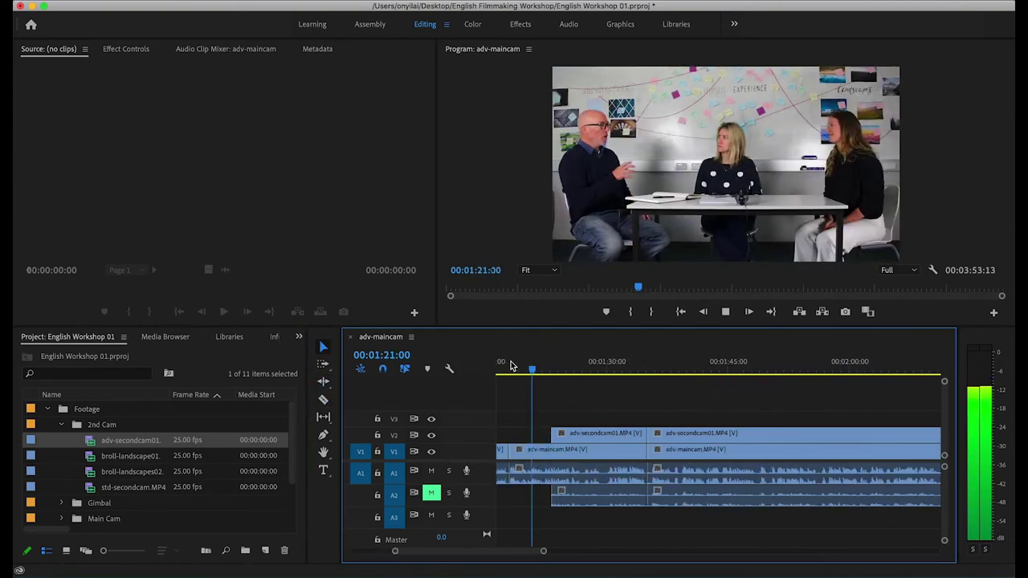
key(space)
key(space)
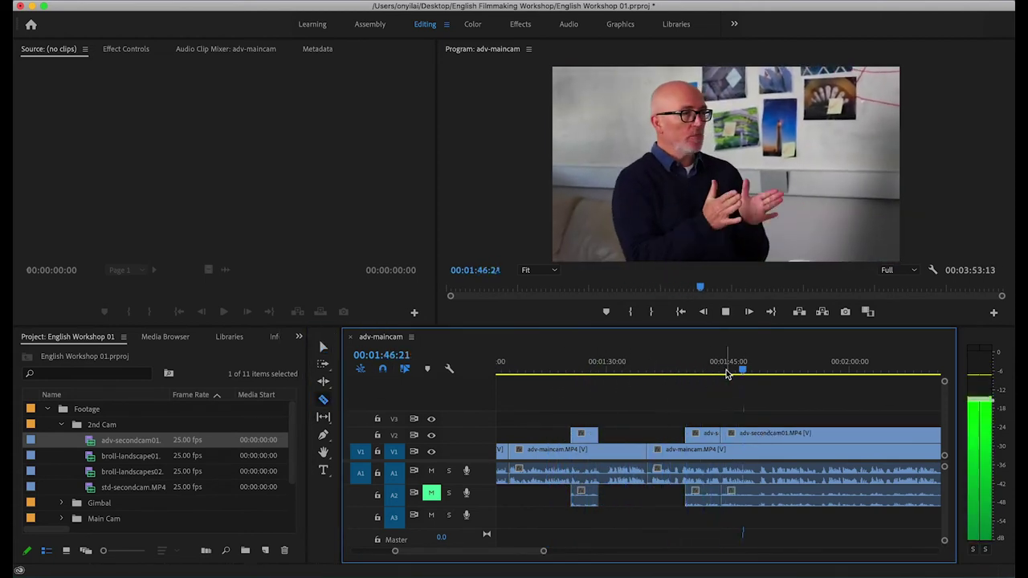
key(space)
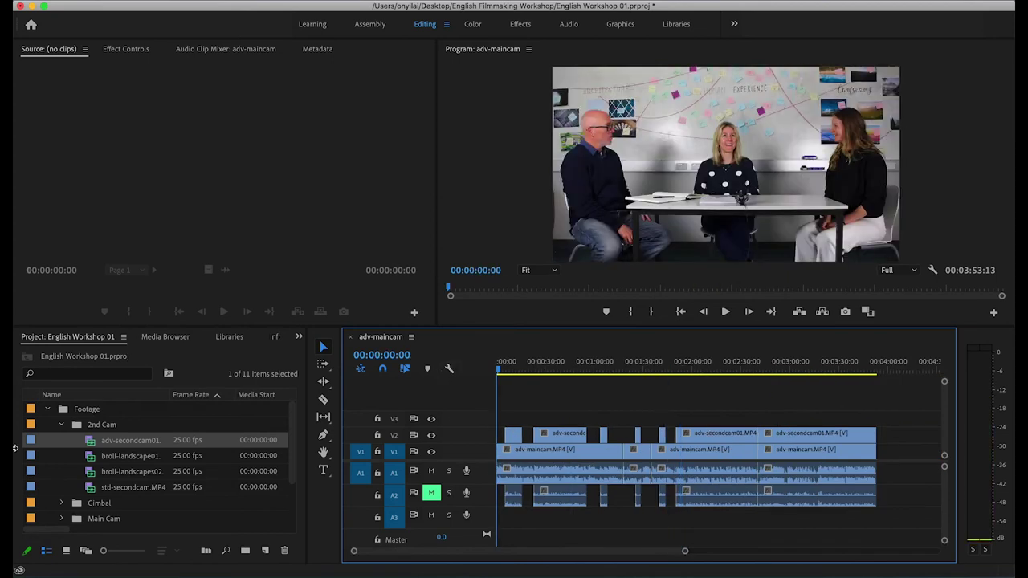
Step: Play from 00:00:38:00 to 00:00:48:02, place architecture-01.jpg from the Images bin on V3 there, and play over it
click(48, 409)
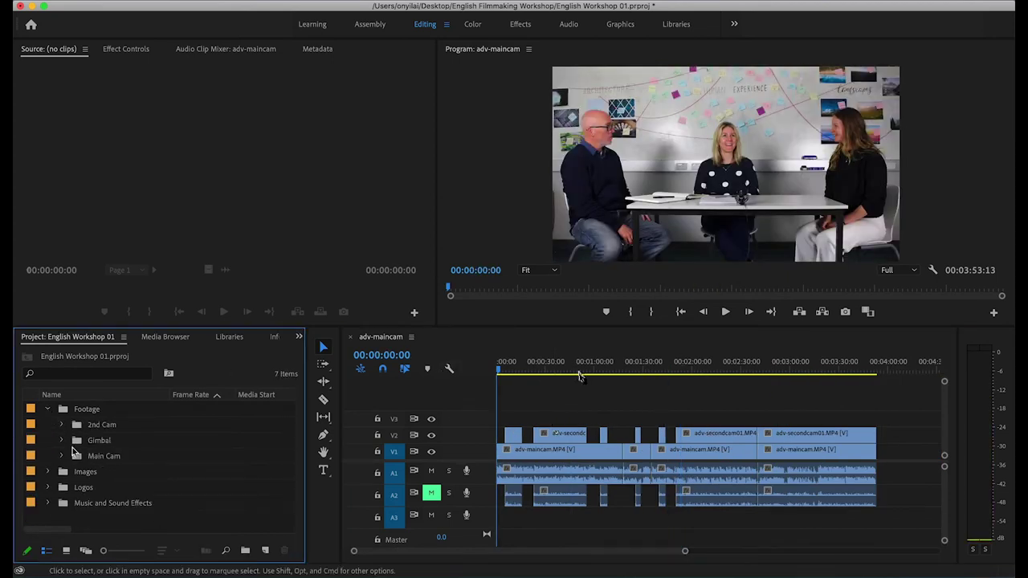
drag(506, 371, 559, 377)
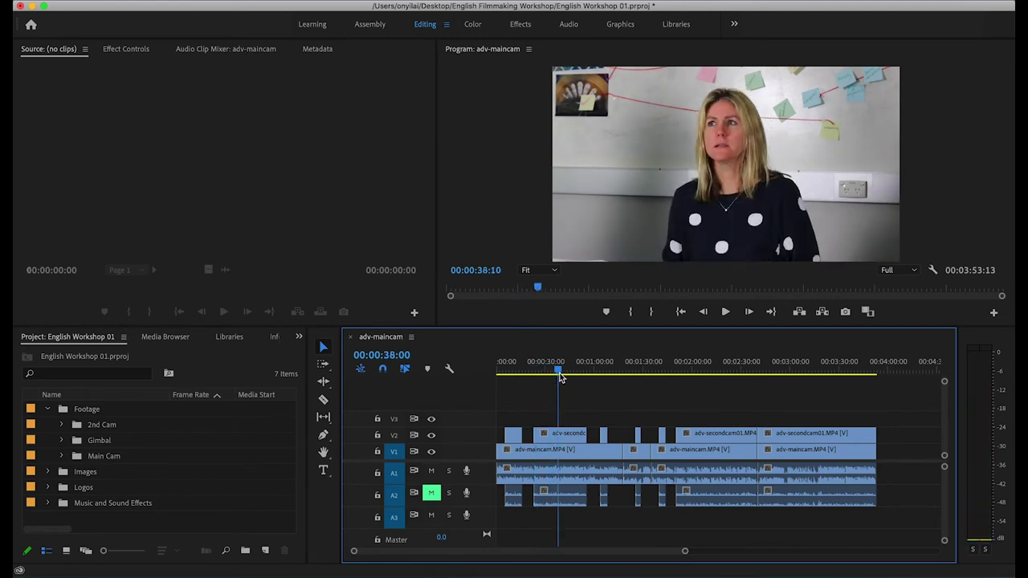
key(space)
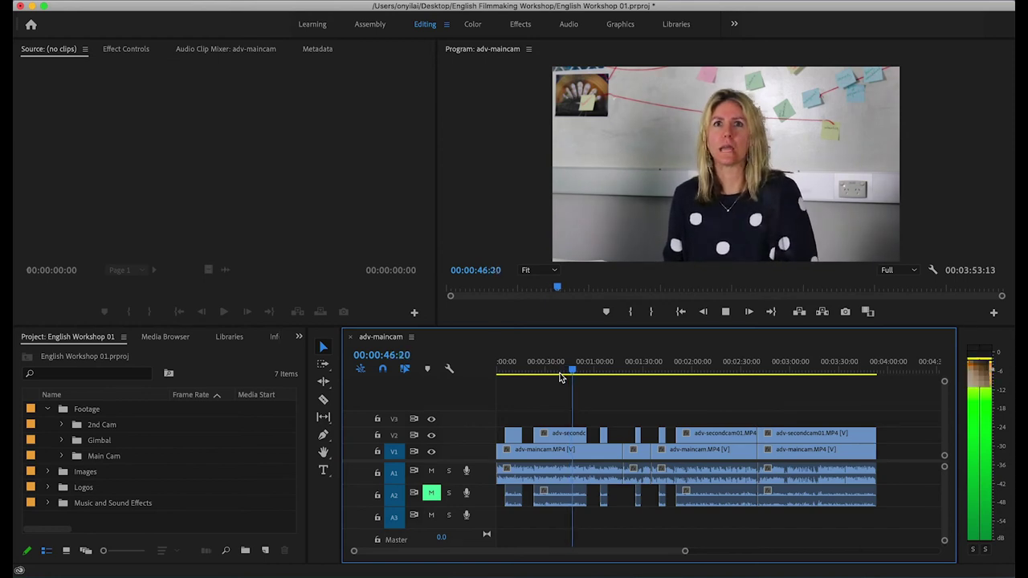
key(space)
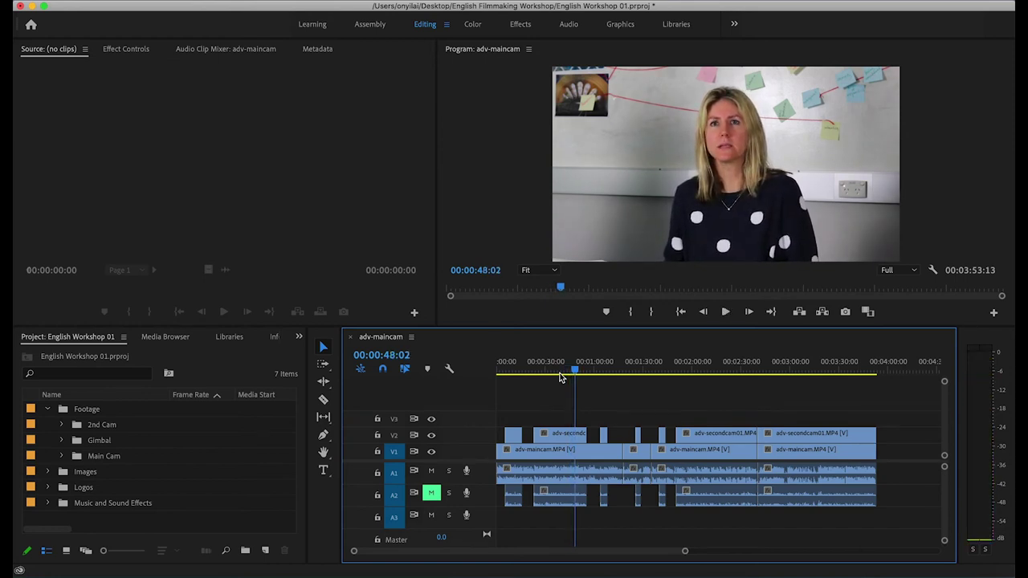
click(46, 472)
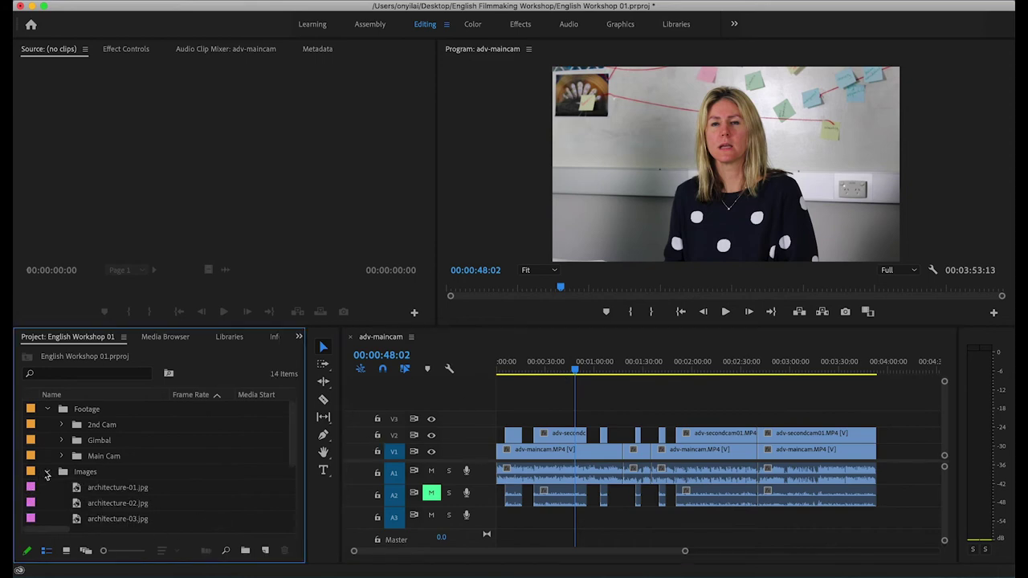
click(117, 486)
drag(236, 473, 578, 418)
click(572, 373)
key(space)
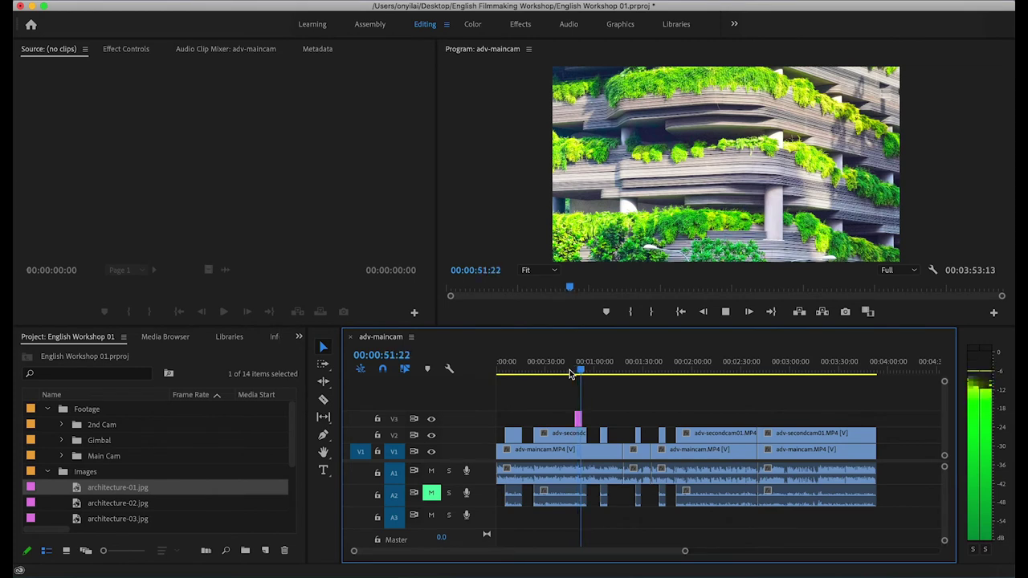
key(space)
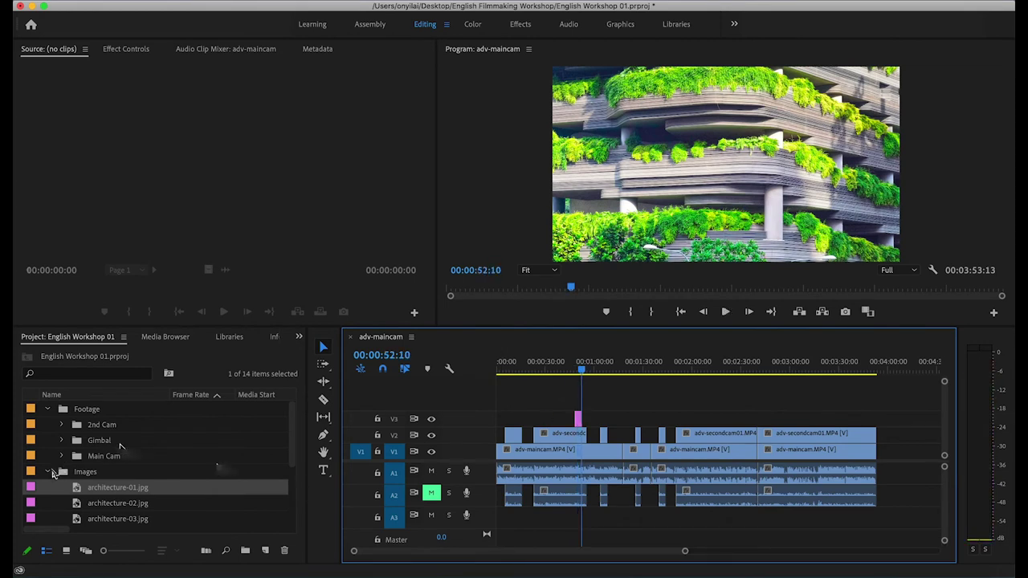
Step: Try placing the full humanexp-trackin.MP4 clip from the Gimbal bin on a new V4 track at 00:00:52:10, and undo the placement
click(48, 472)
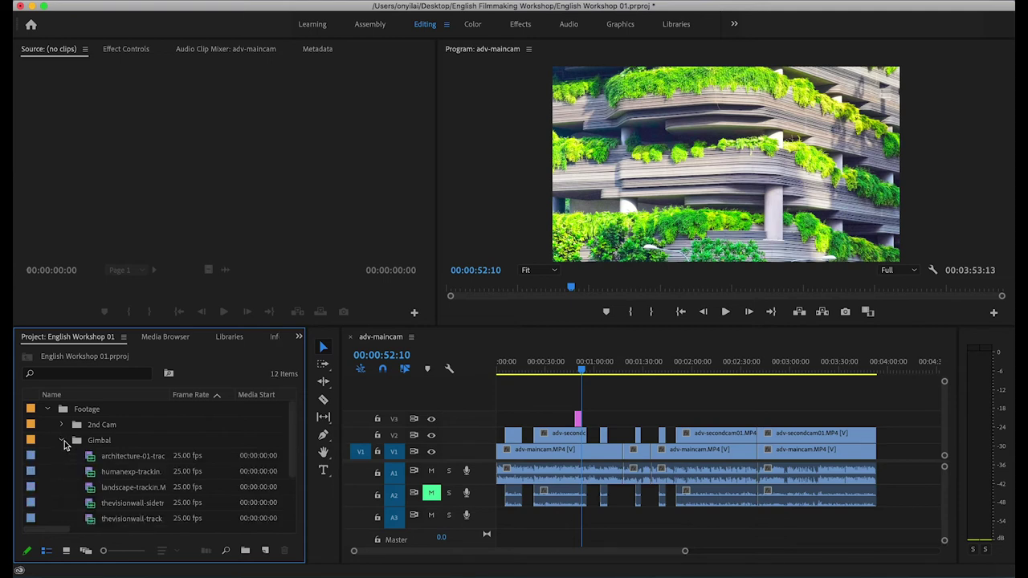
click(131, 473)
drag(132, 475, 589, 401)
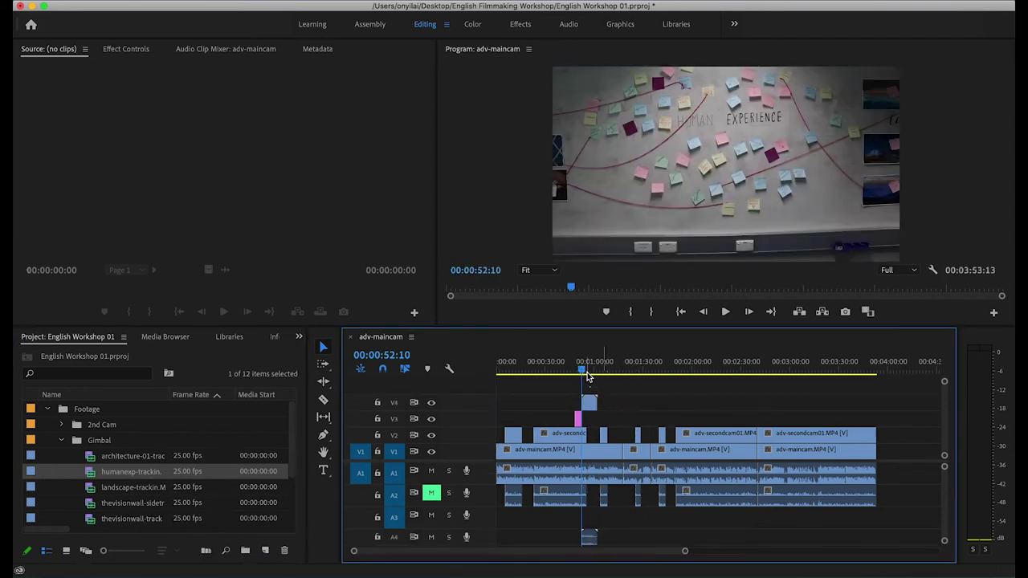
drag(683, 552, 572, 552)
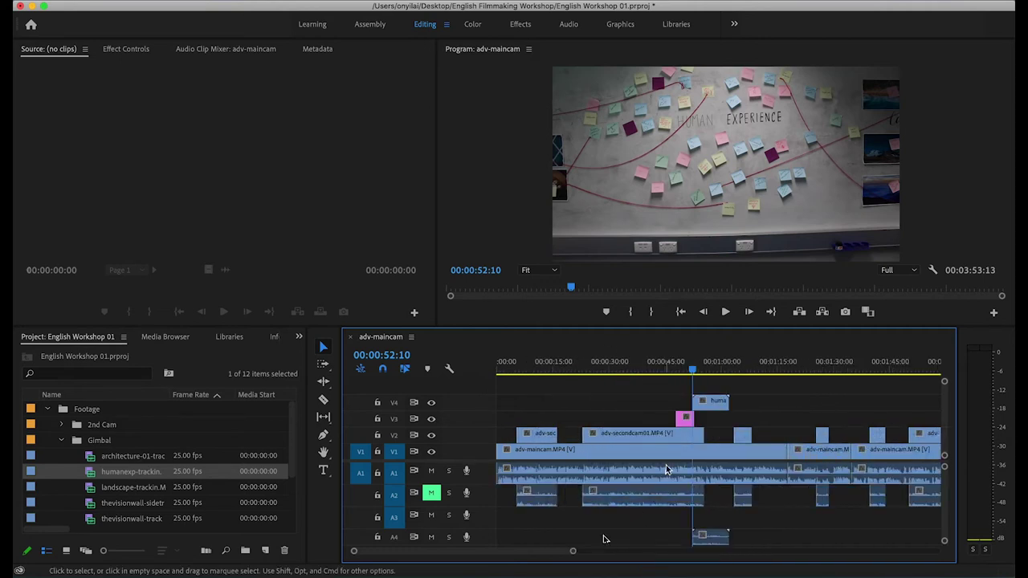
key(super+z)
Step: Load humanexp-trackin.MP4 as the source clip and mark its in point at 00:00:05:12 and out point at 00:00:08:02
drag(152, 473, 169, 265)
drag(24, 293, 243, 291)
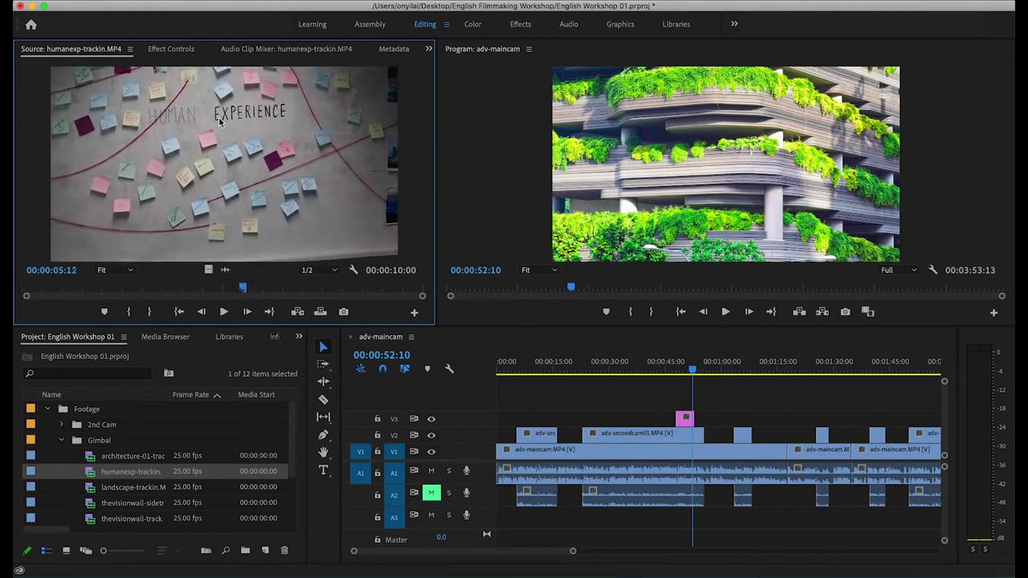
key(i)
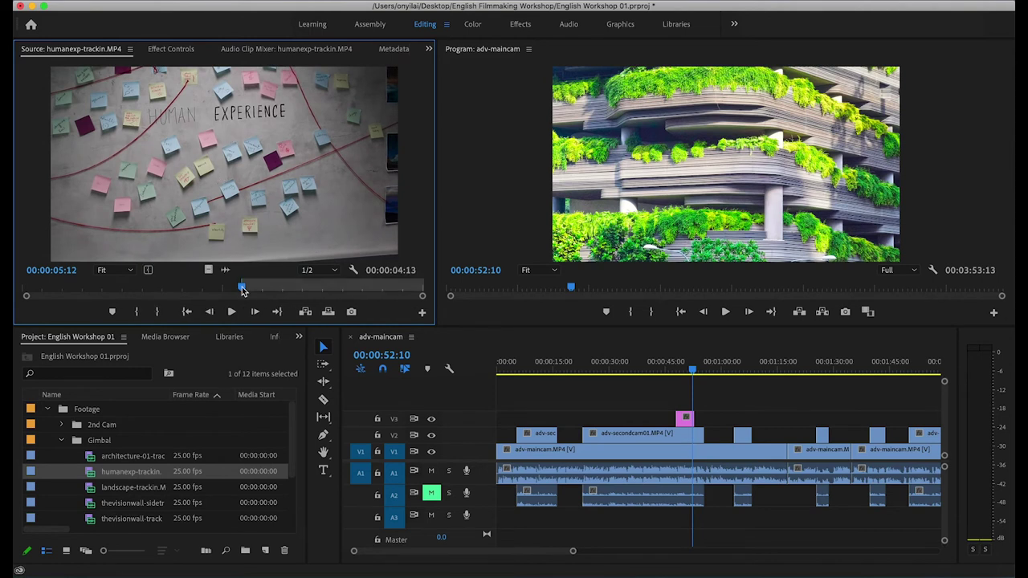
drag(243, 291, 347, 289)
key(o)
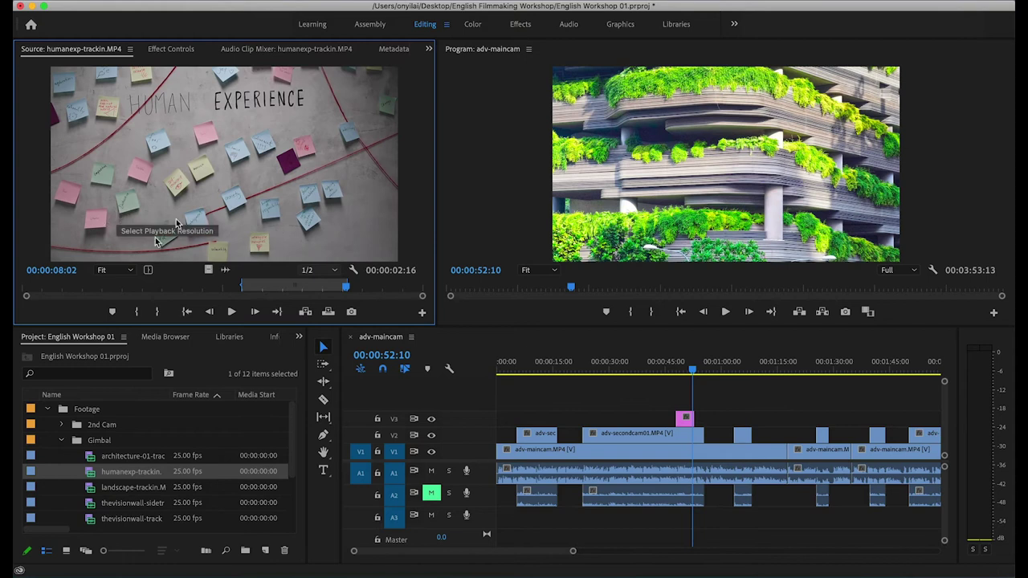
Step: Place the marked humanexp-trackin.MP4 section on V4 at 00:00:53:02, directly after the architecture image, play up to it, and select the new clip
drag(233, 167, 671, 373)
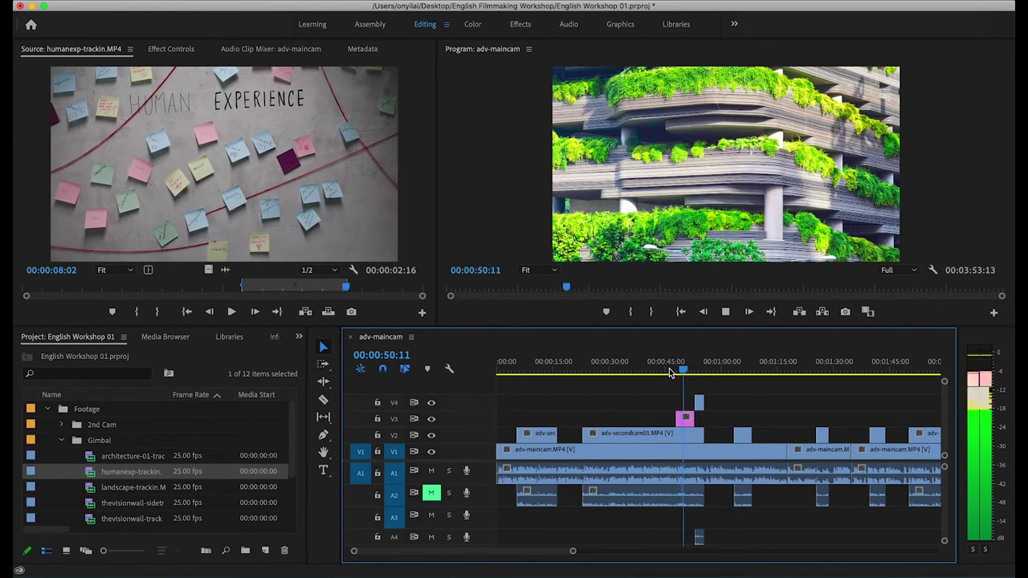
key(space)
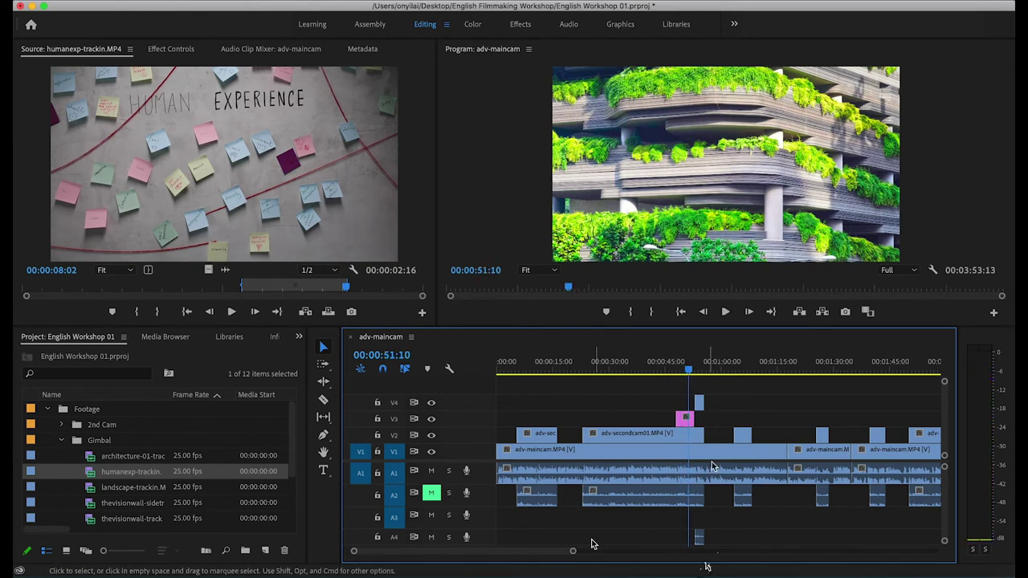
key(=)
key(=)
key(=)
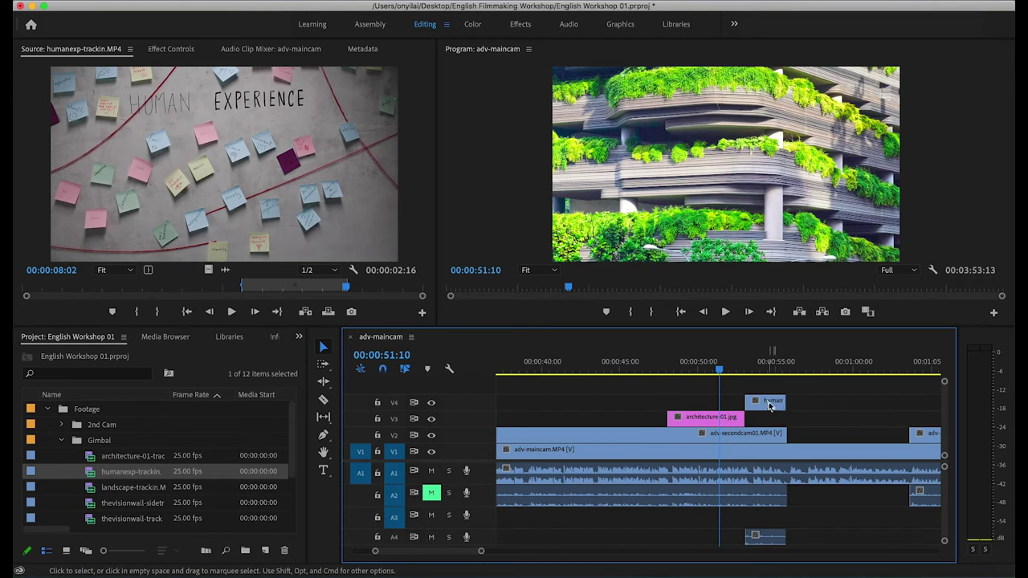
click(769, 406)
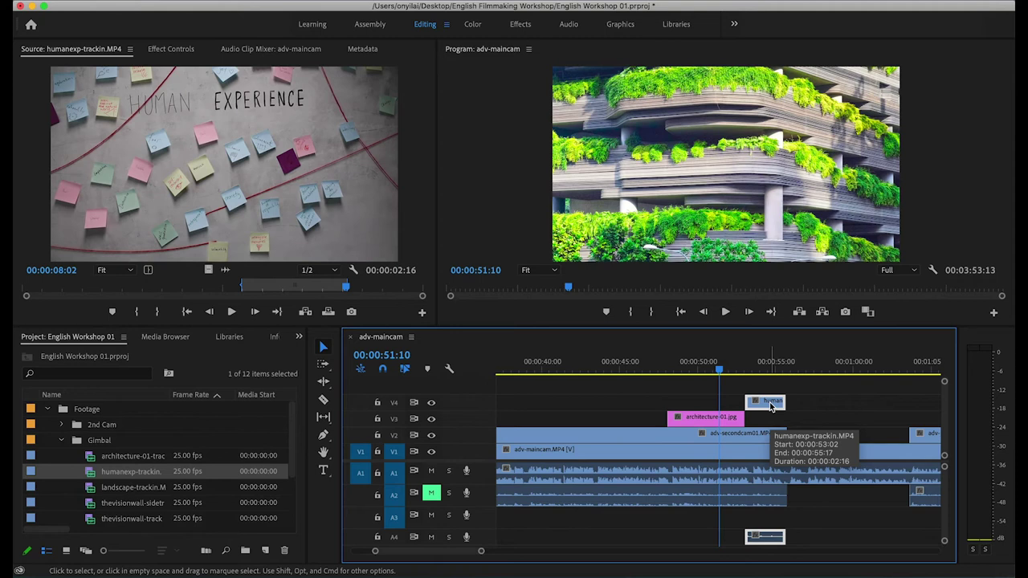
Step: Replace the humanexp-trackin.MP4 clip on V4 with its marked video only, starting at 00:00:51:10 and overlapping the architecture image, and play through it
key(Delete)
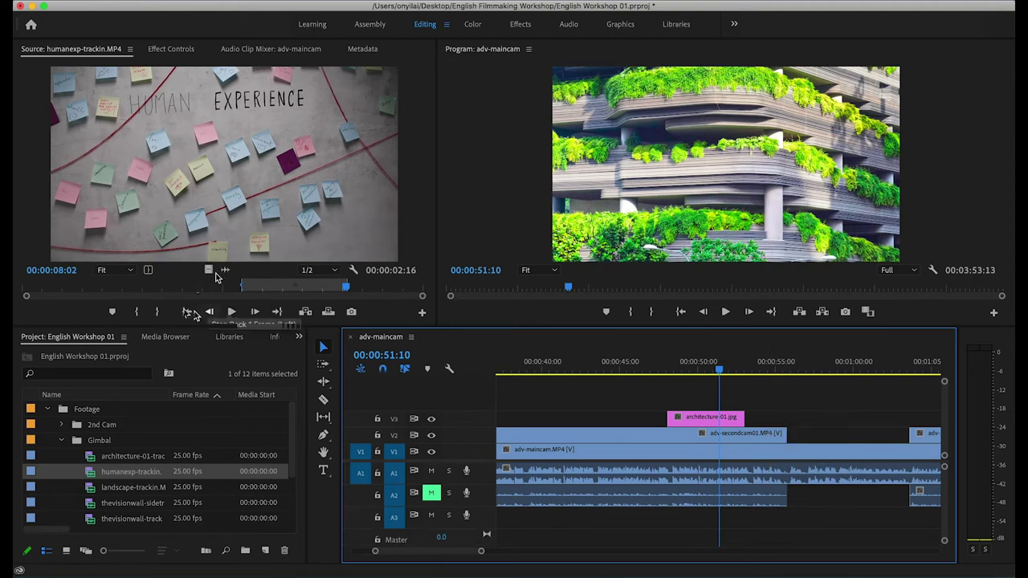
drag(208, 270, 751, 409)
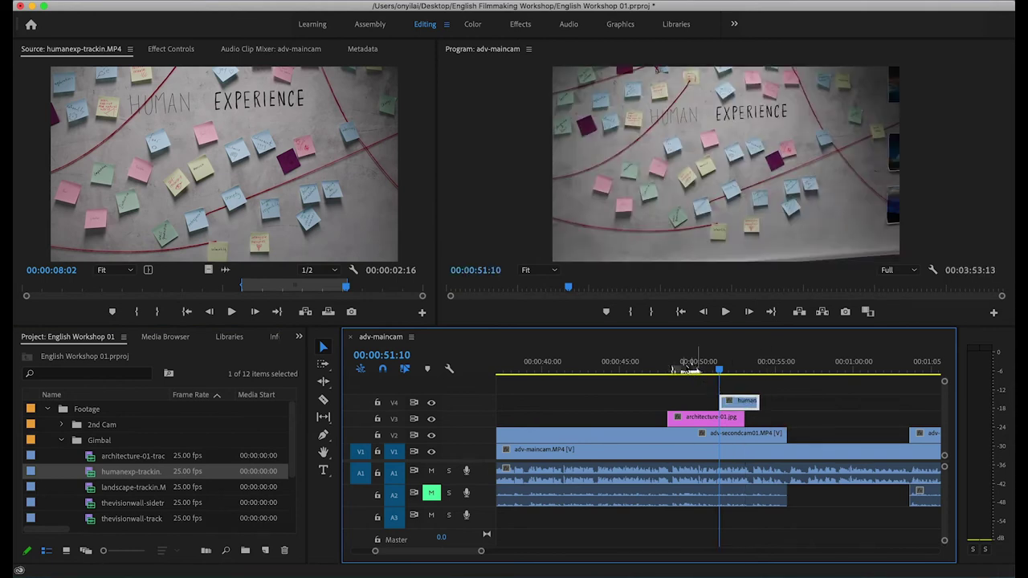
click(659, 368)
key(space)
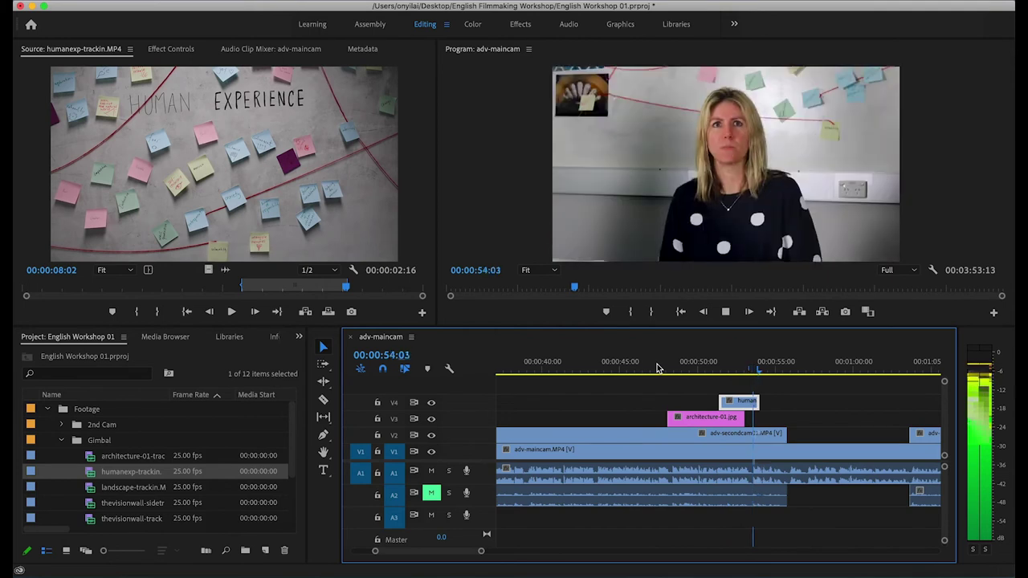
Step: Place ES_Not as Cool as You Think from the Music and Sound Effects bin on A3 at 00:00:00:00, and play its opening
drag(481, 551, 554, 551)
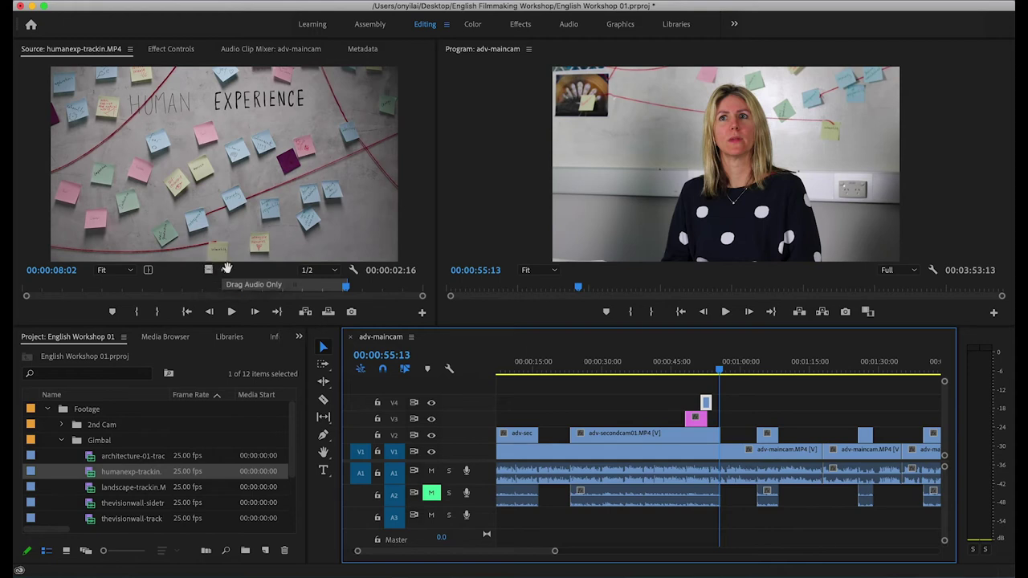
drag(496, 326, 511, 246)
click(61, 371)
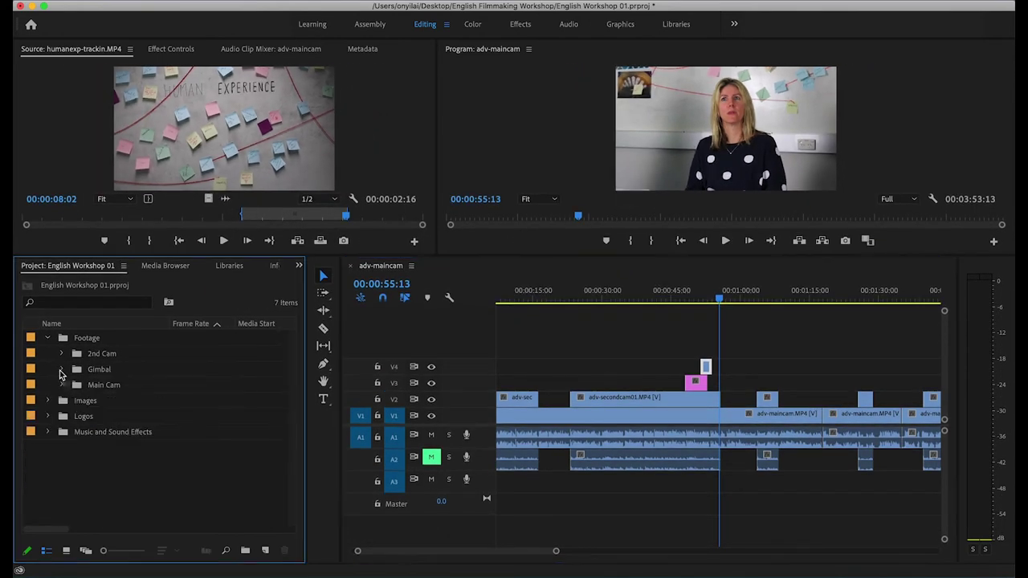
click(94, 438)
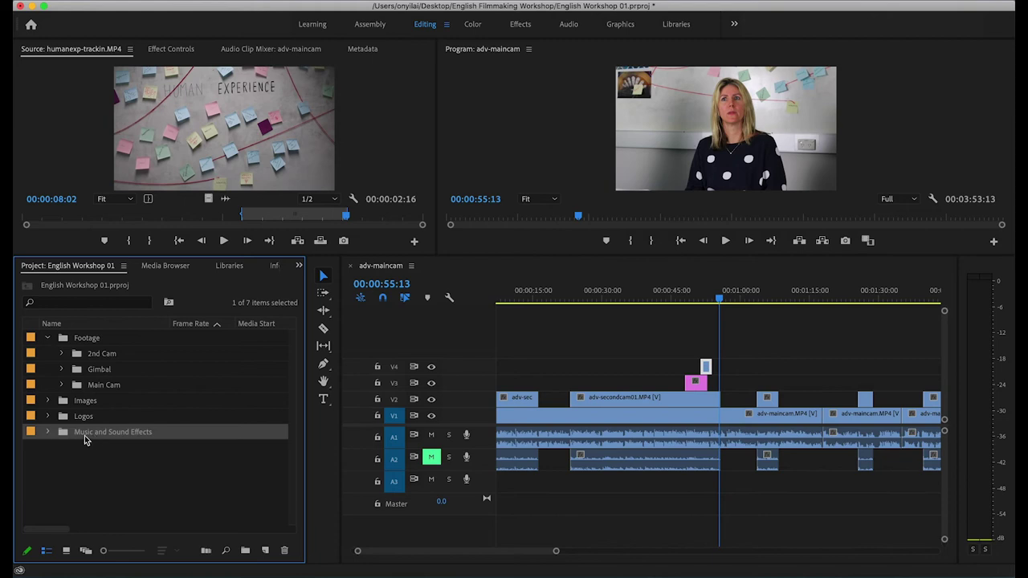
click(46, 433)
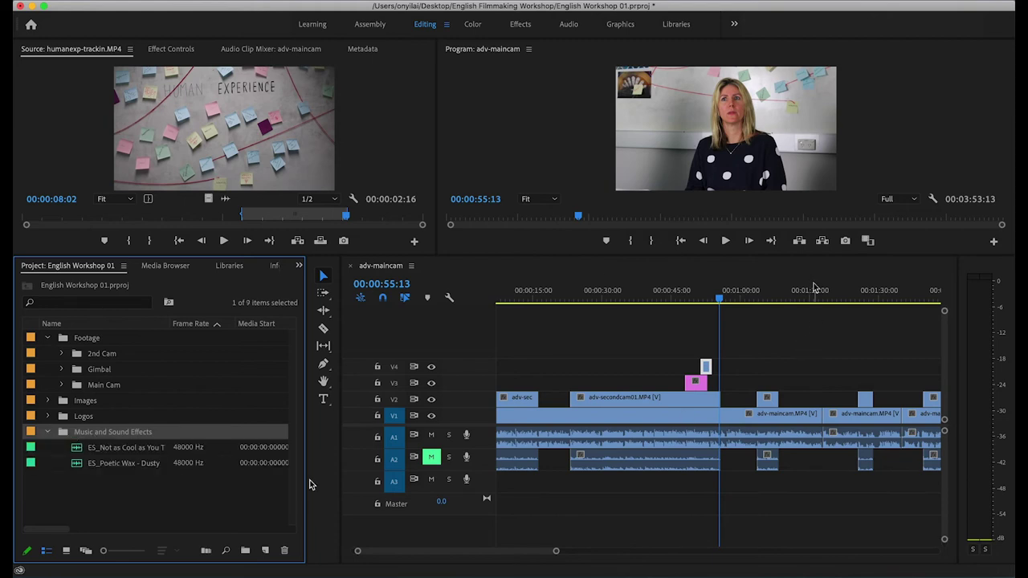
drag(720, 299, 226, 291)
click(114, 451)
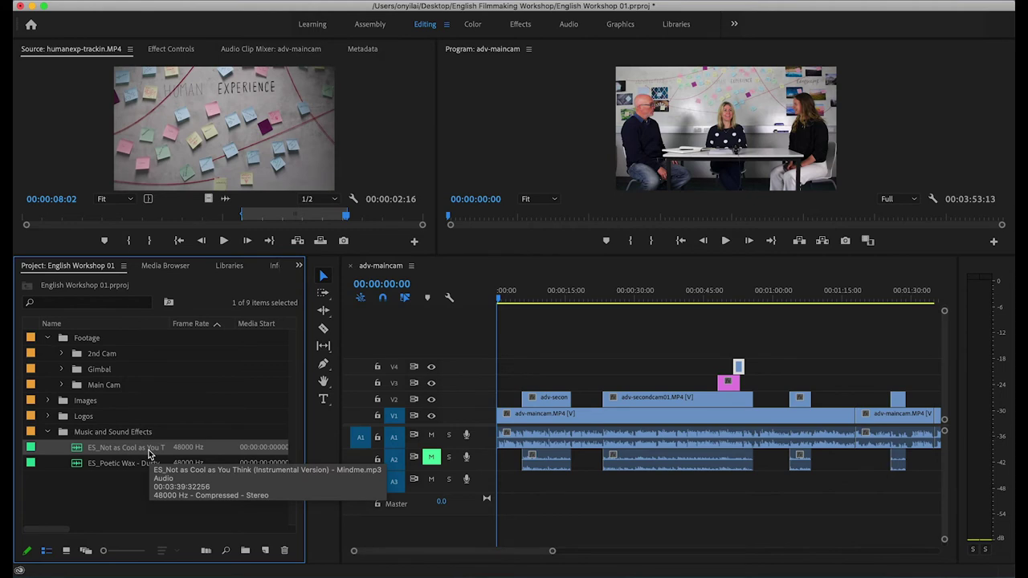
drag(148, 455, 492, 495)
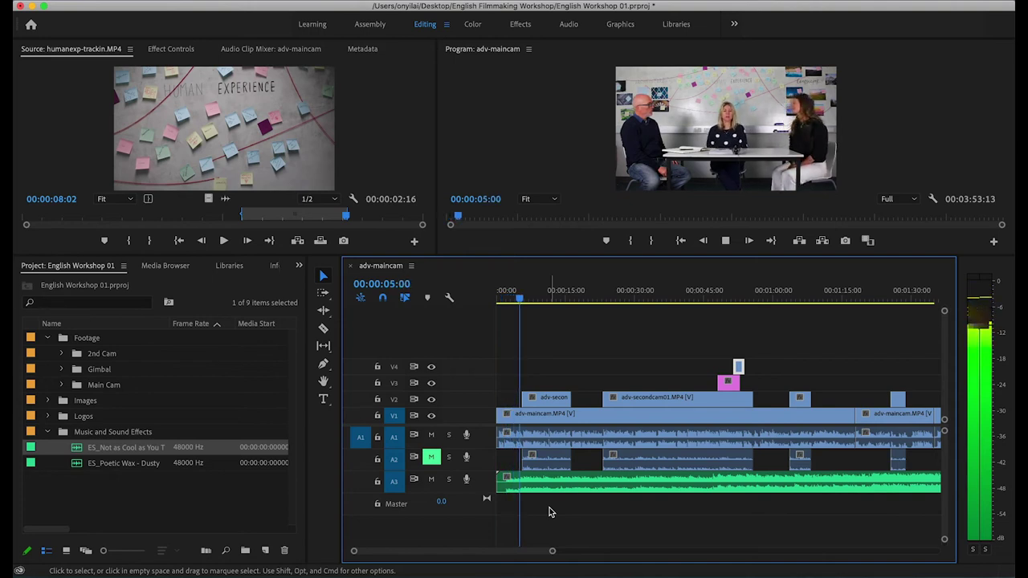
key(space)
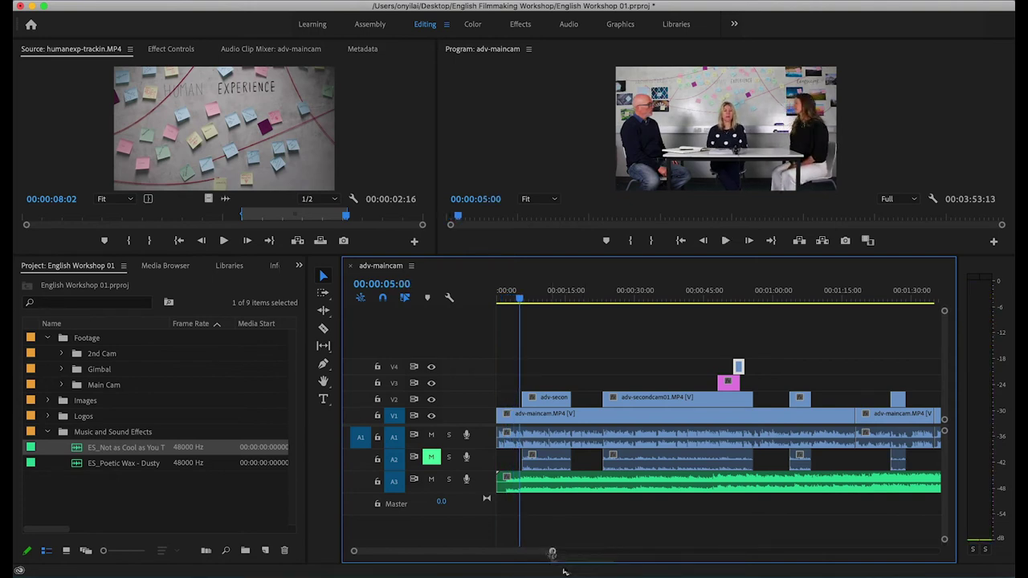
Step: Shift all clips except the A3 music about 7.5 seconds later for a music intro, and play from 00:00:00:00
drag(552, 551, 707, 568)
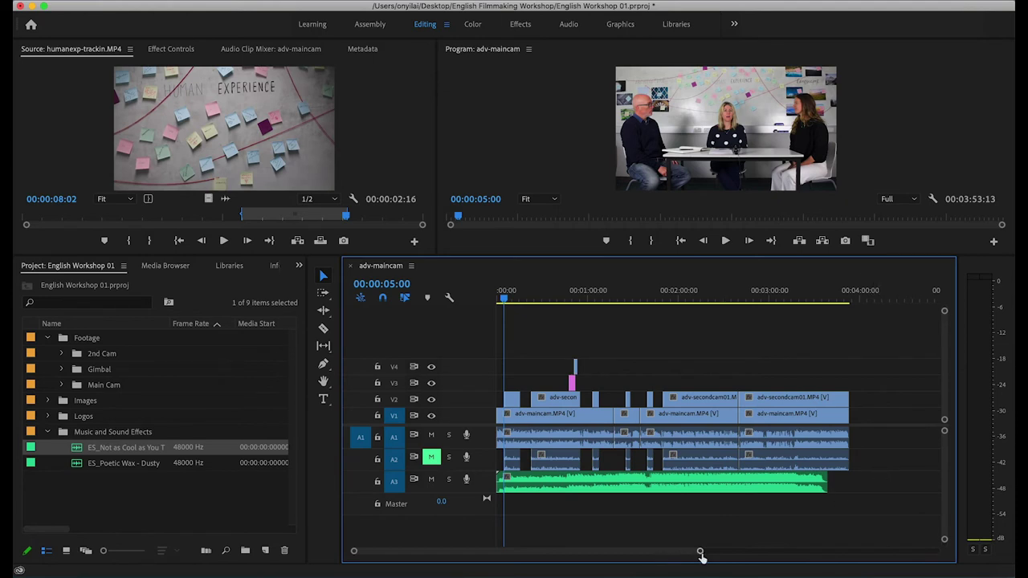
drag(699, 555, 720, 555)
drag(836, 463, 495, 348)
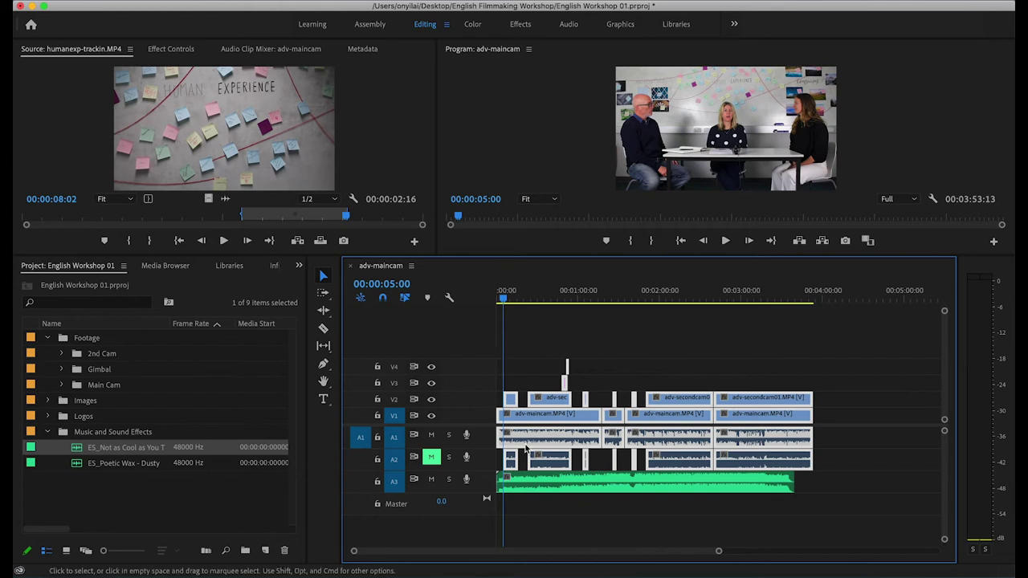
drag(527, 437, 537, 437)
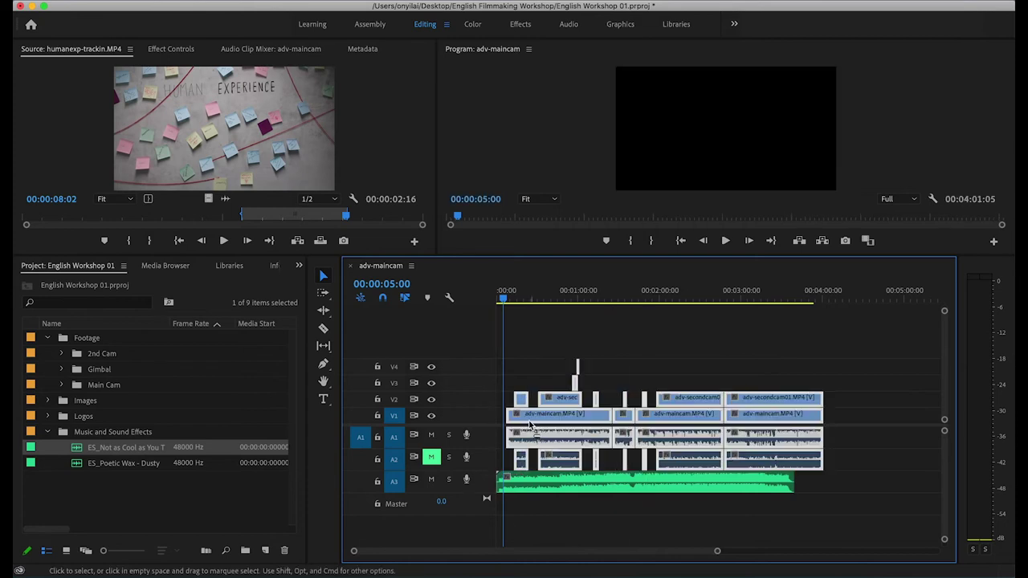
drag(504, 298, 497, 297)
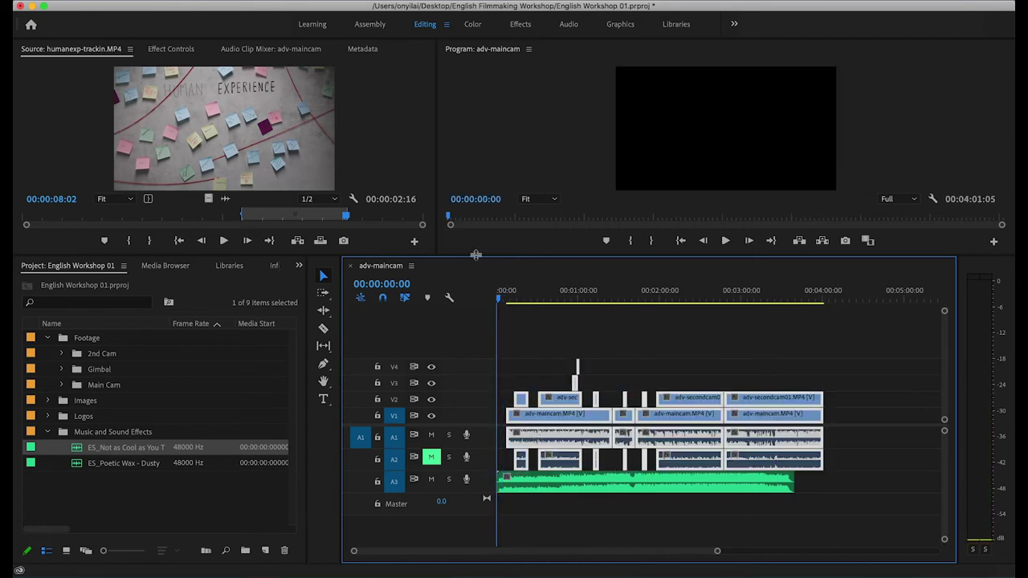
drag(470, 257, 471, 288)
key(space)
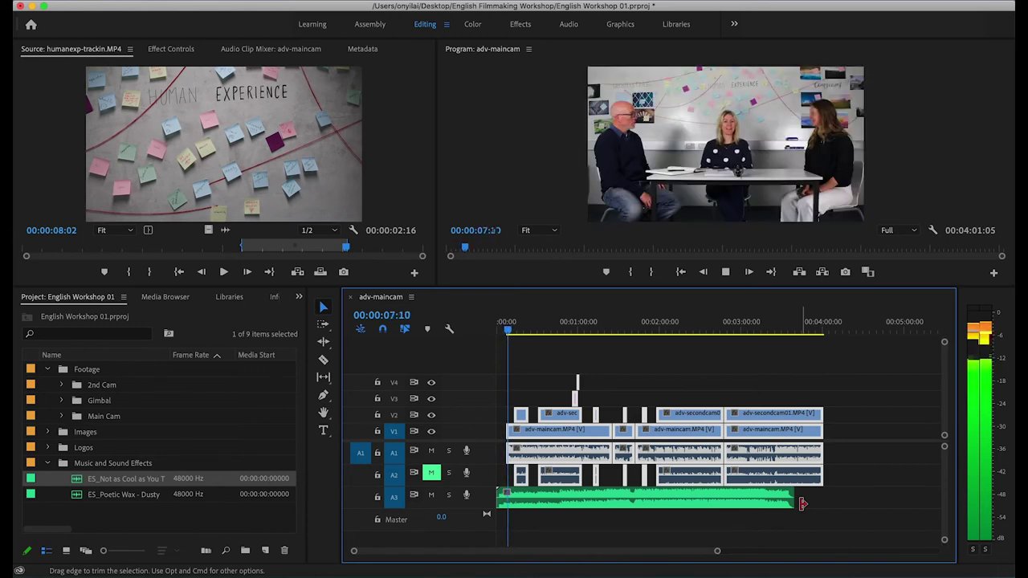
key(space)
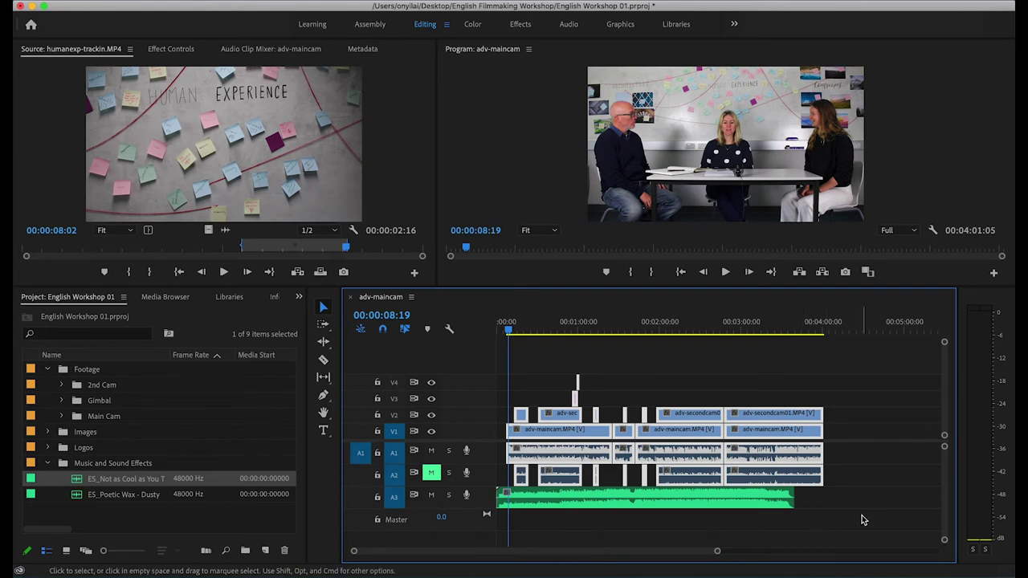
Step: Enlarge the audio tracks and use the Pen tool to add two volume keyframes near the music's start on A3, lowering the second
drag(945, 539, 944, 482)
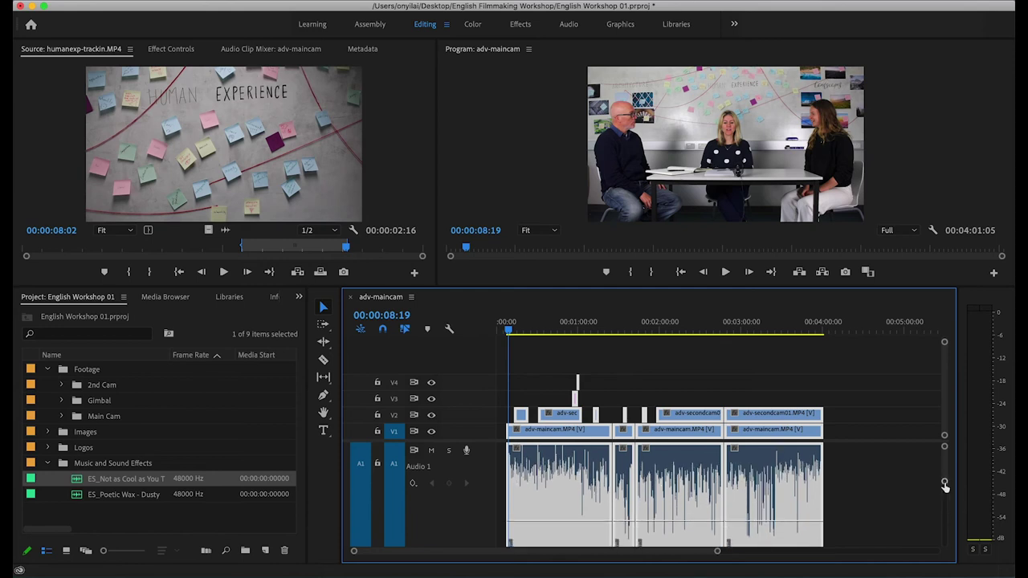
drag(945, 486, 947, 551)
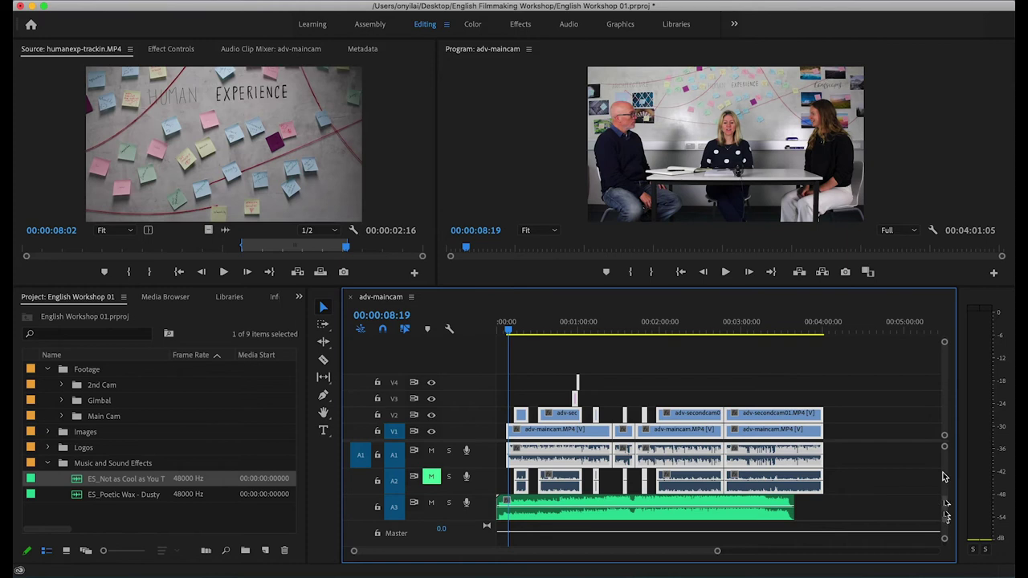
drag(945, 539, 945, 527)
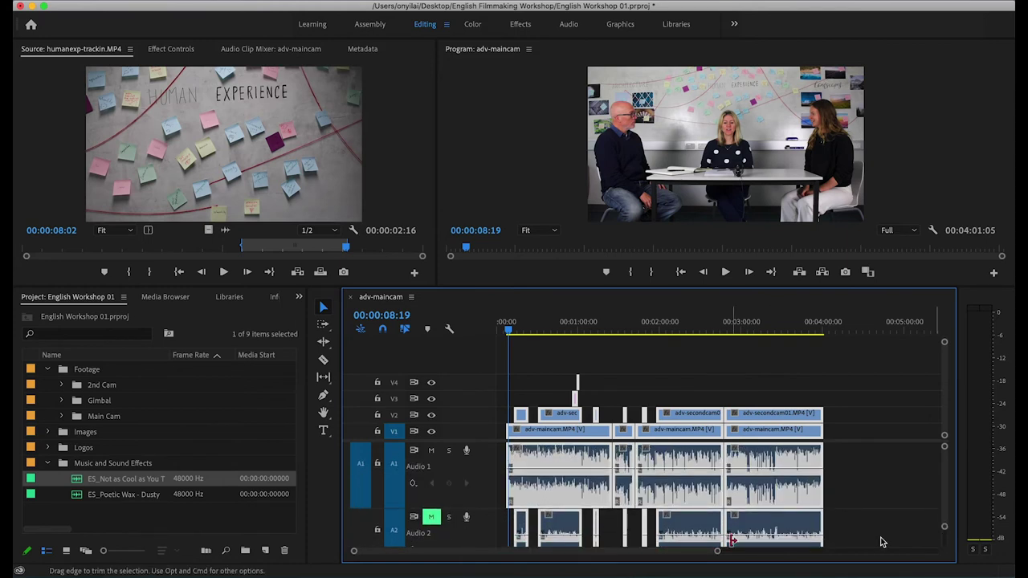
scroll(715, 555, up, 4)
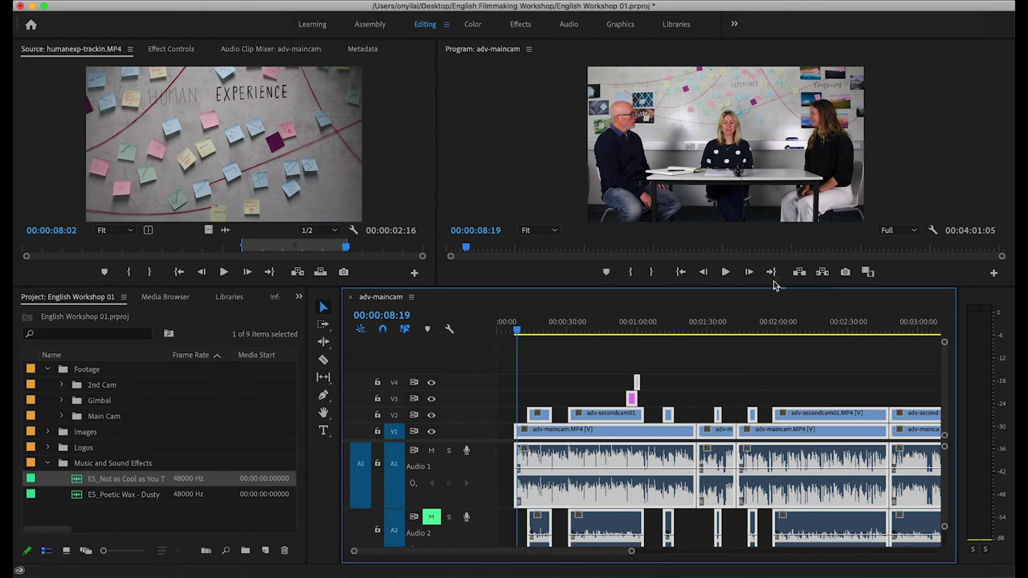
drag(773, 285, 773, 201)
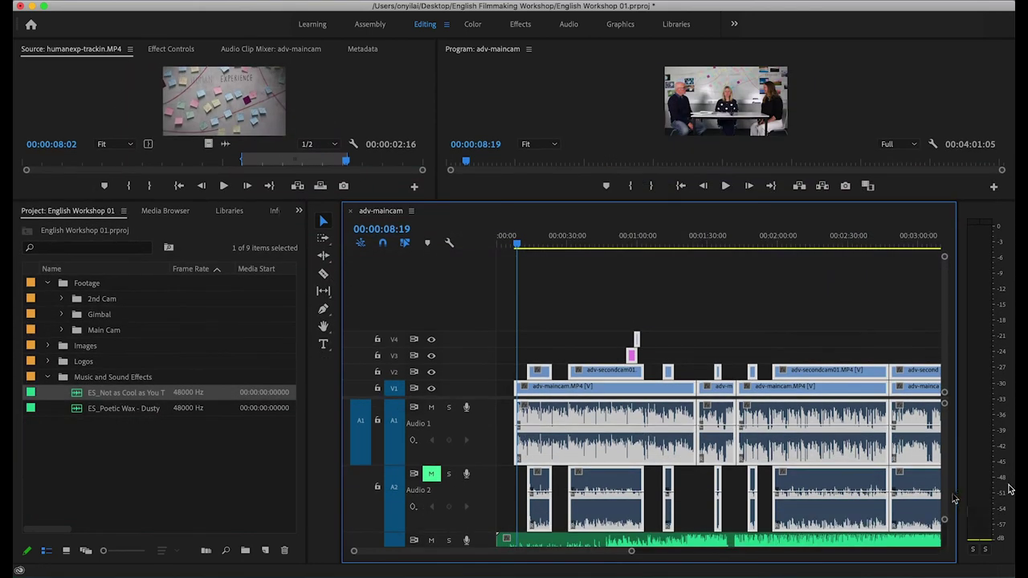
scroll(946, 523, down, 5)
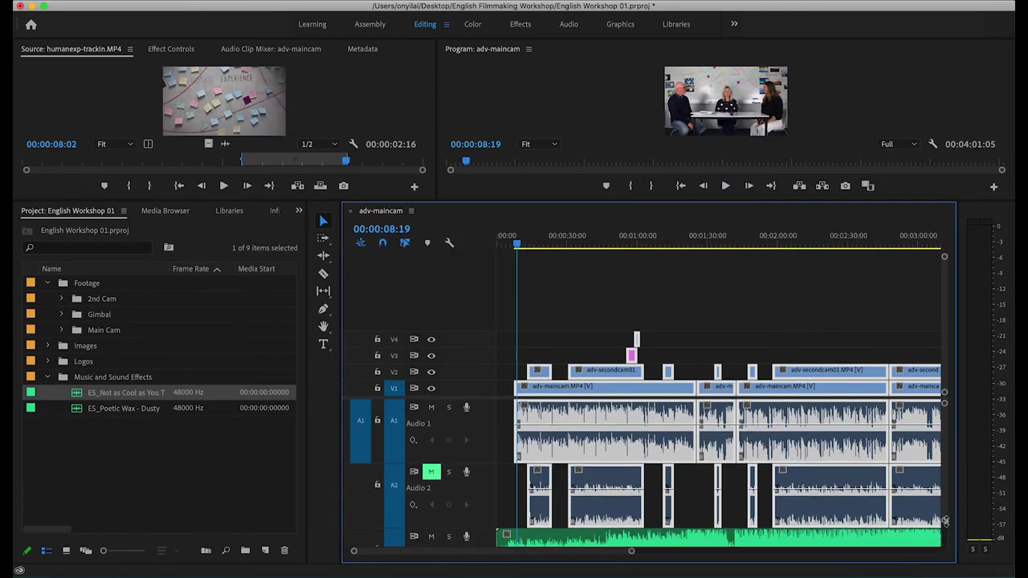
scroll(950, 482, down, 3)
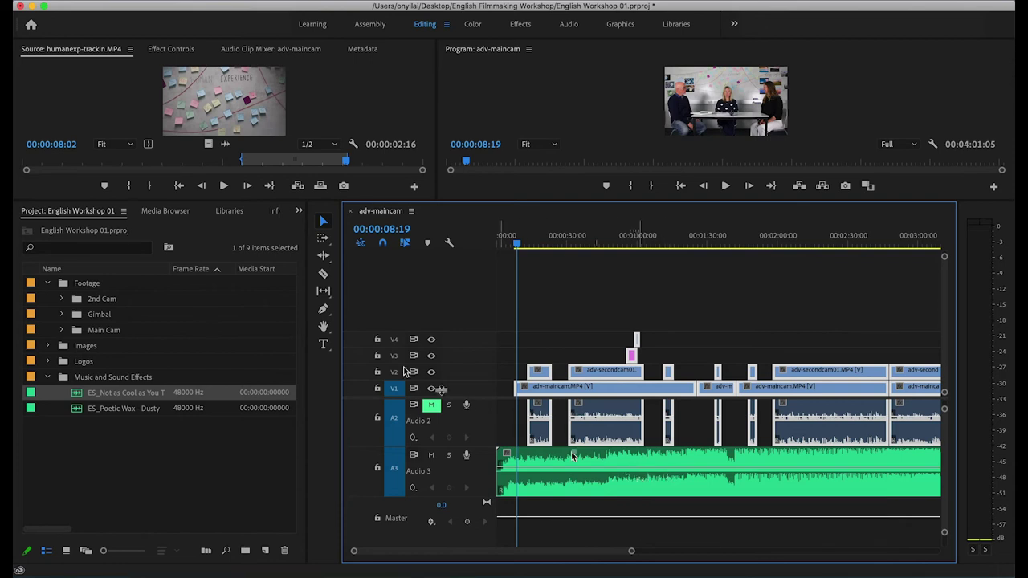
click(324, 312)
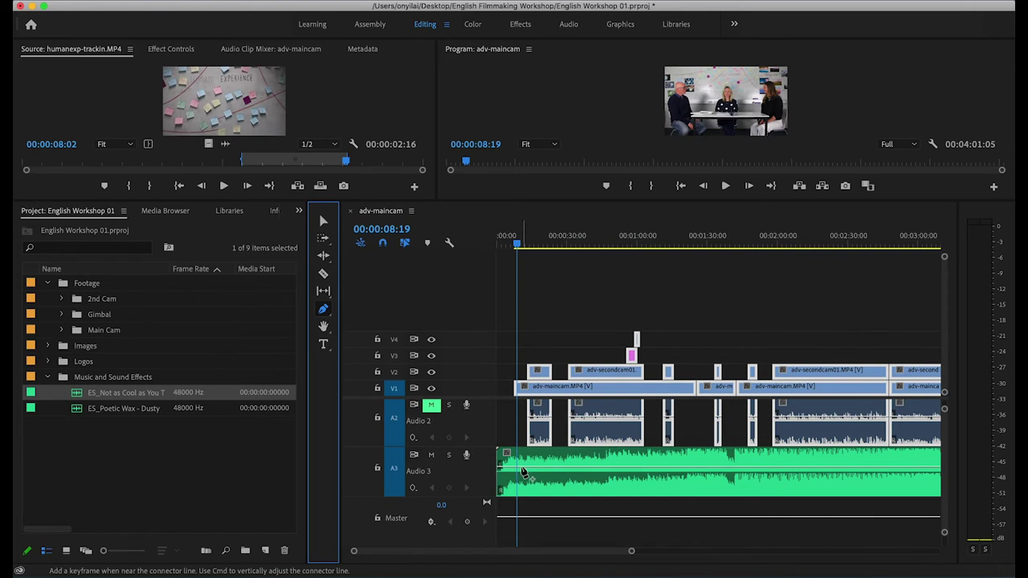
click(522, 468)
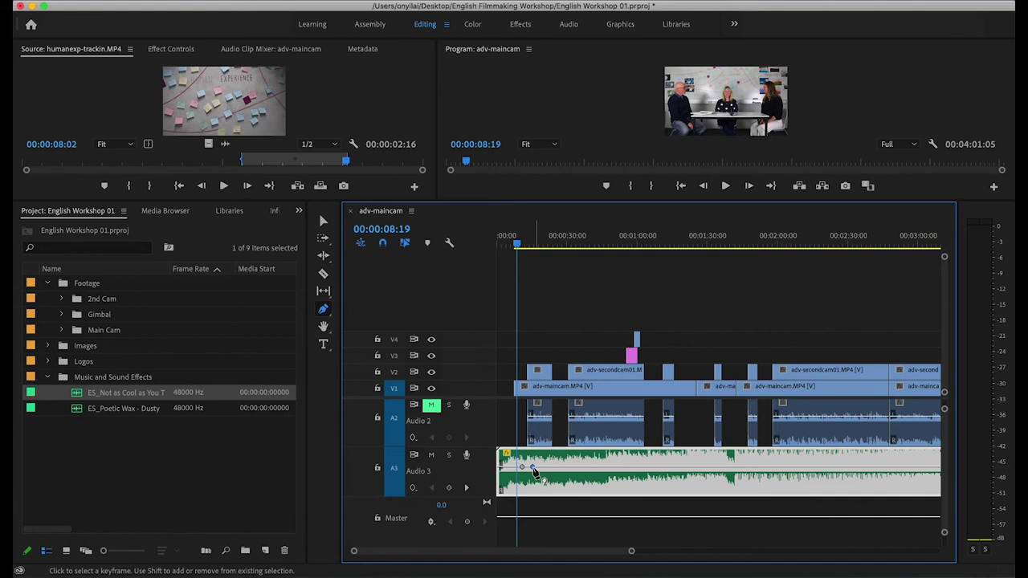
drag(534, 471, 534, 493)
mouse_move(534, 493)
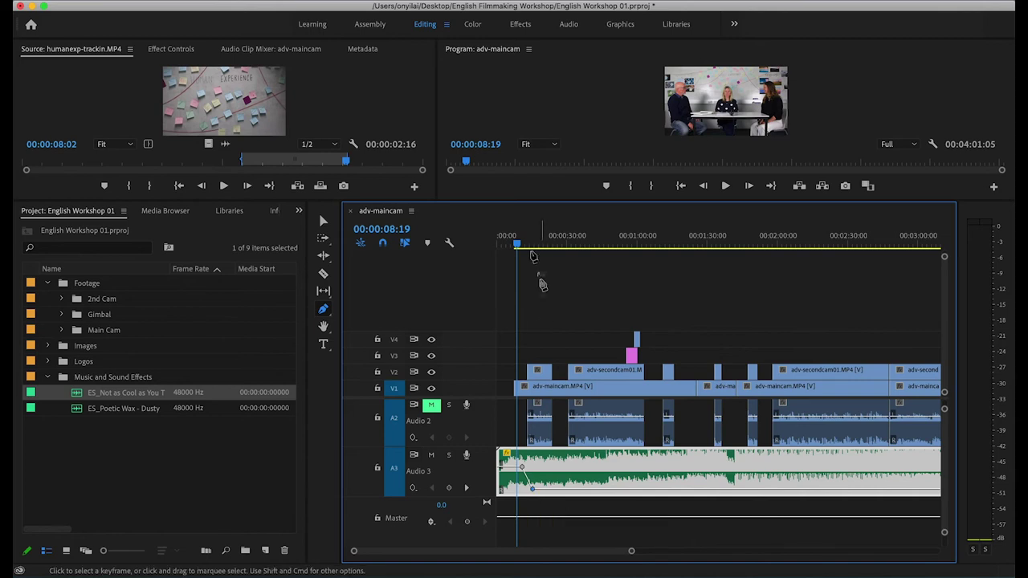
Step: Play from 00:00:00:00 to 00:00:14:14 to check the music fade under the opening speech
drag(518, 243, 497, 245)
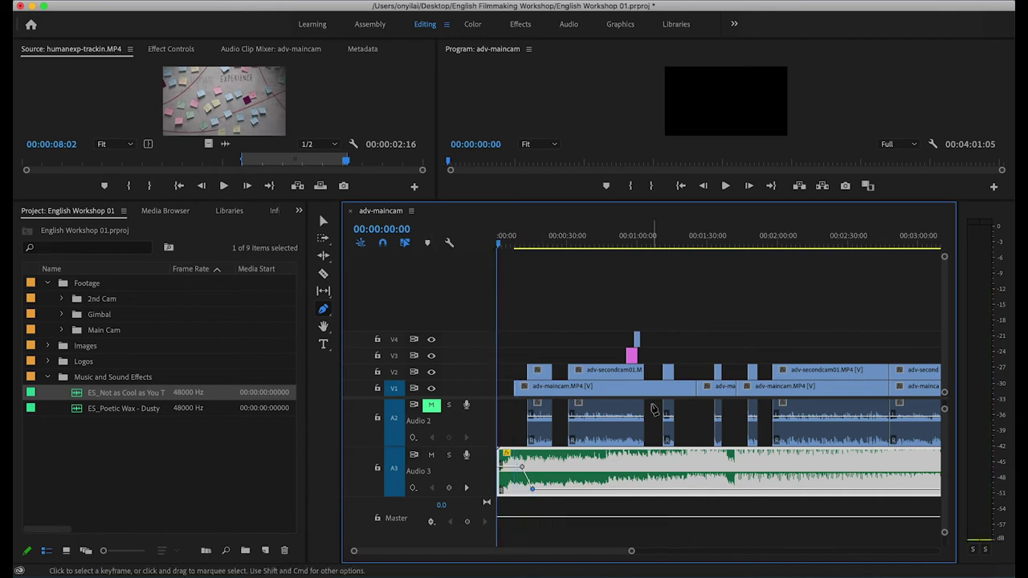
key(space)
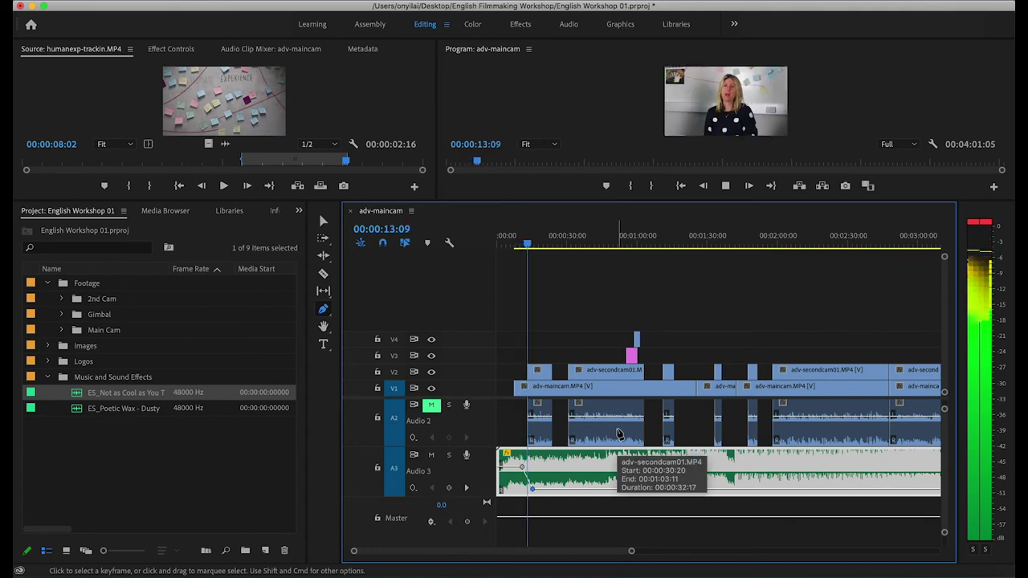
key(space)
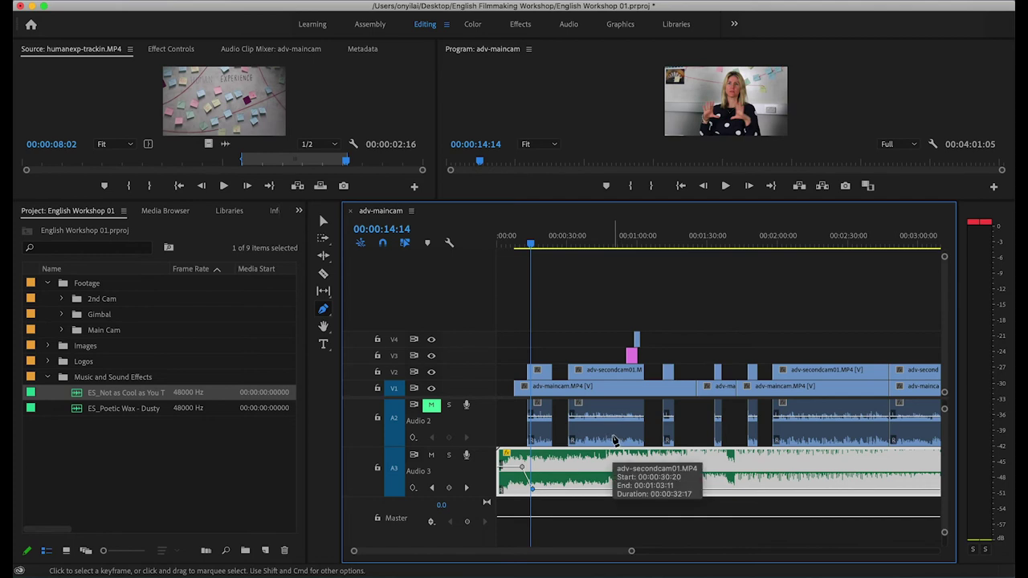
Step: Move the first music volume keyframe to 00:00:07:20 at 0.5 dB, and play the fade from 00:00:05:00
drag(523, 470, 514, 466)
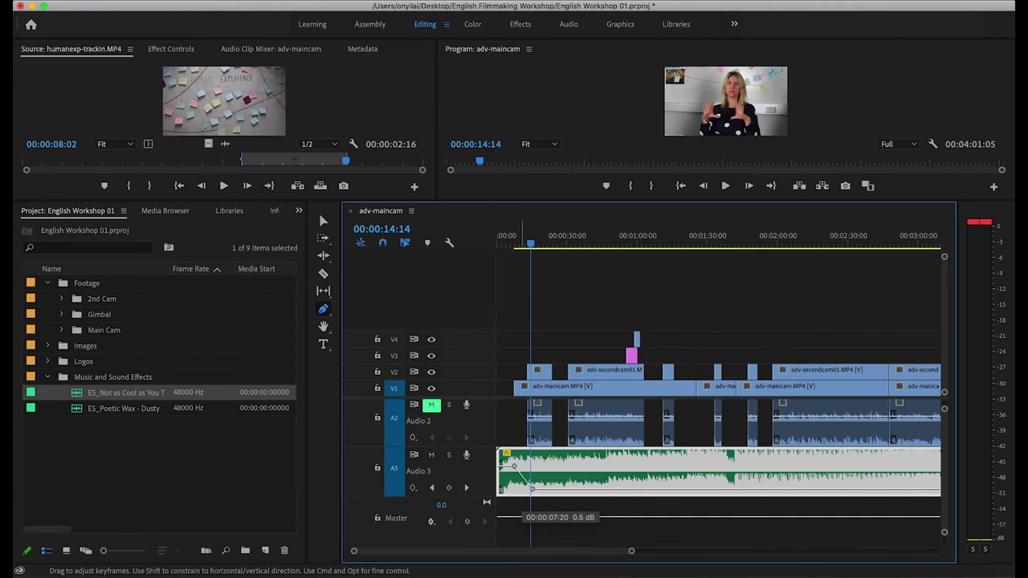
click(509, 241)
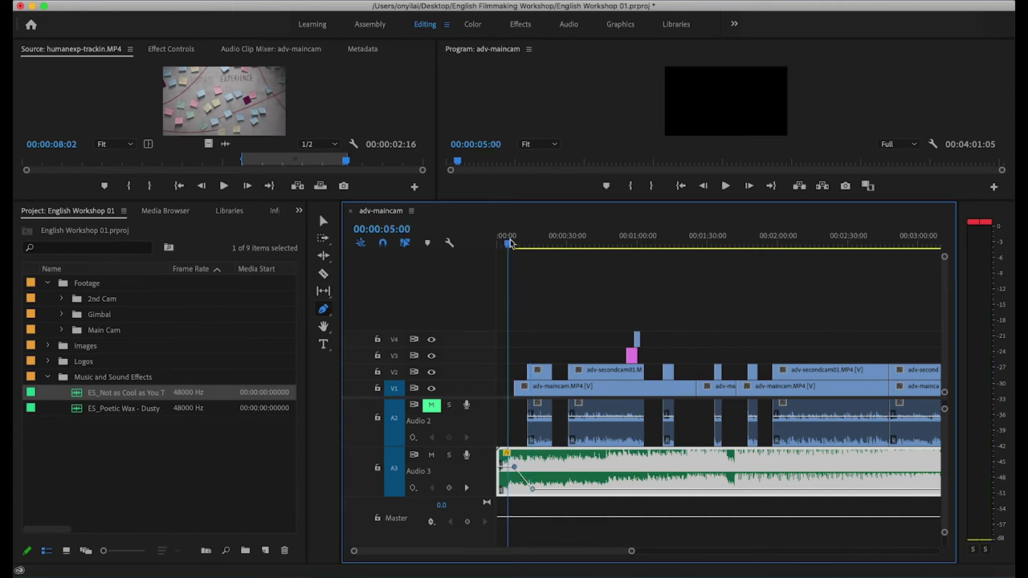
key(space)
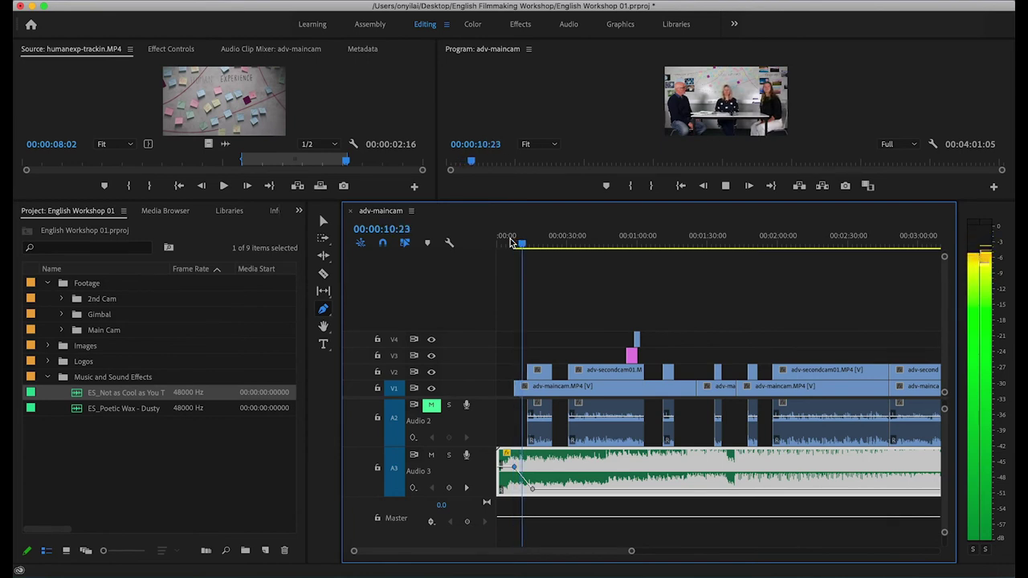
key(space)
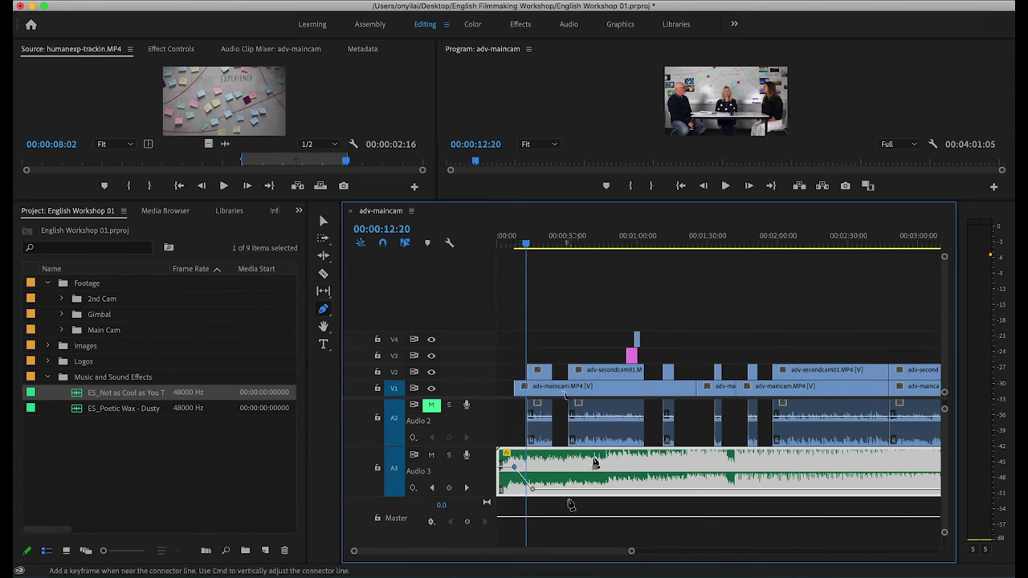
Step: Move both music volume keyframes slightly earlier for a quicker fade, and reduce the height of the audio tracks
drag(532, 490, 511, 466)
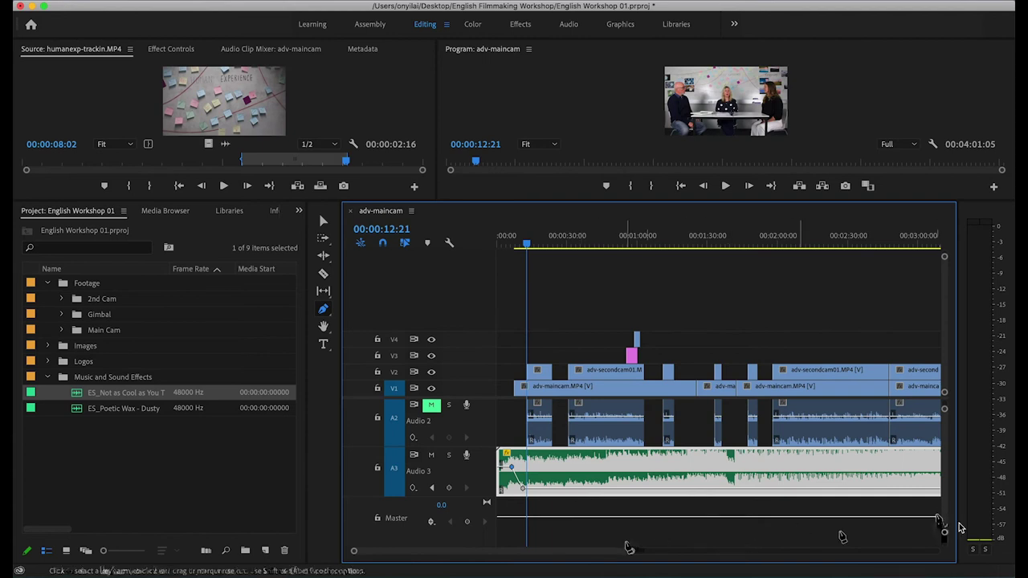
scroll(942, 534, up, 4)
drag(947, 536, 945, 551)
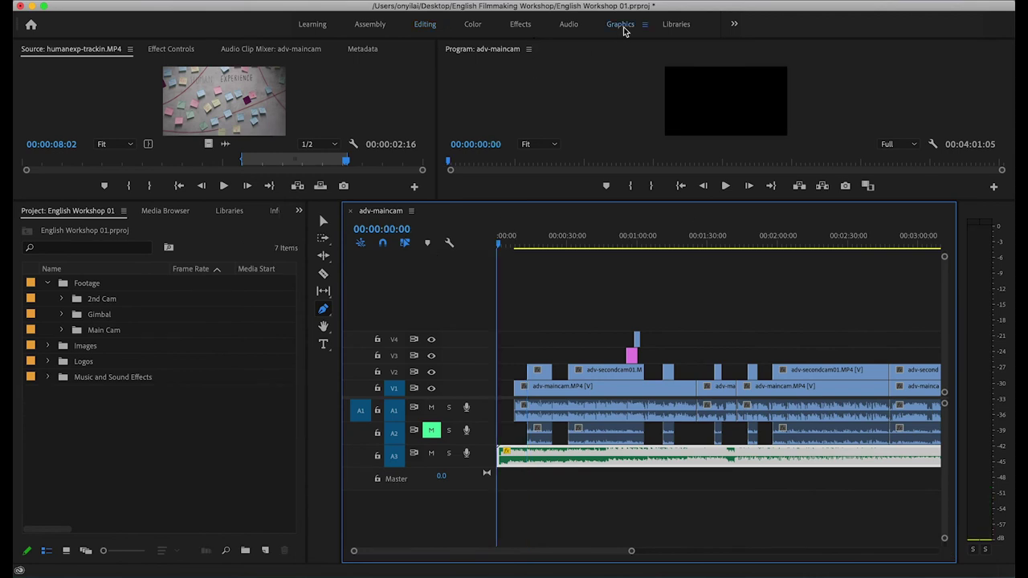
Step: Browse the title templates in the Graphics workspace and place a Basic Default Title at the sequence start on V5
click(620, 24)
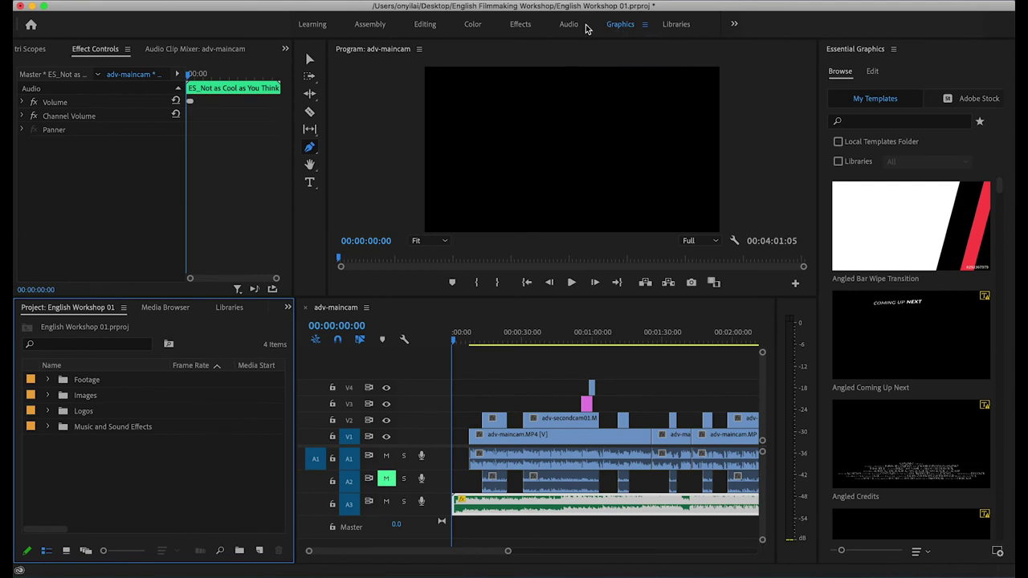
scroll(955, 268, down, 5)
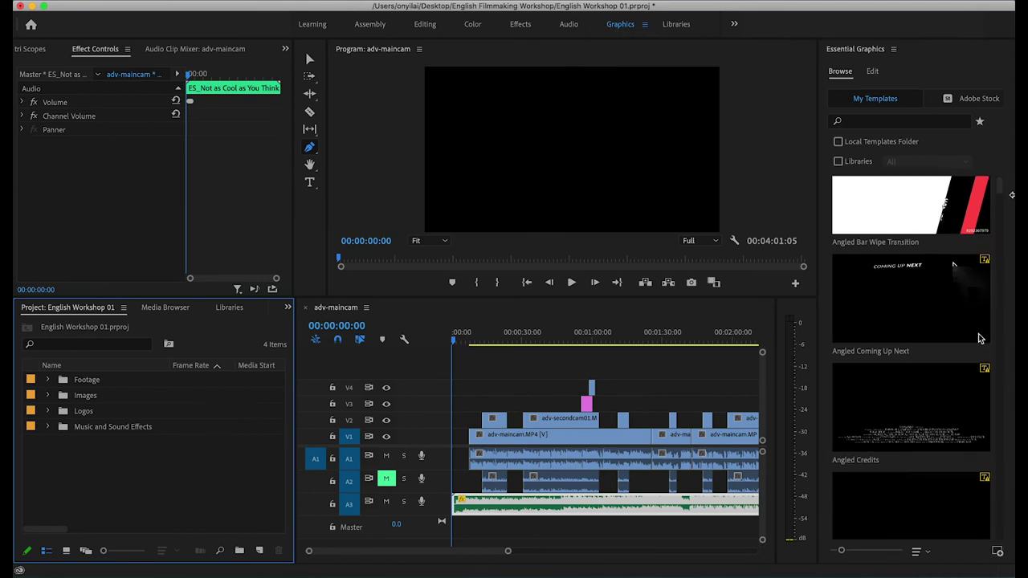
scroll(959, 361, down, 15)
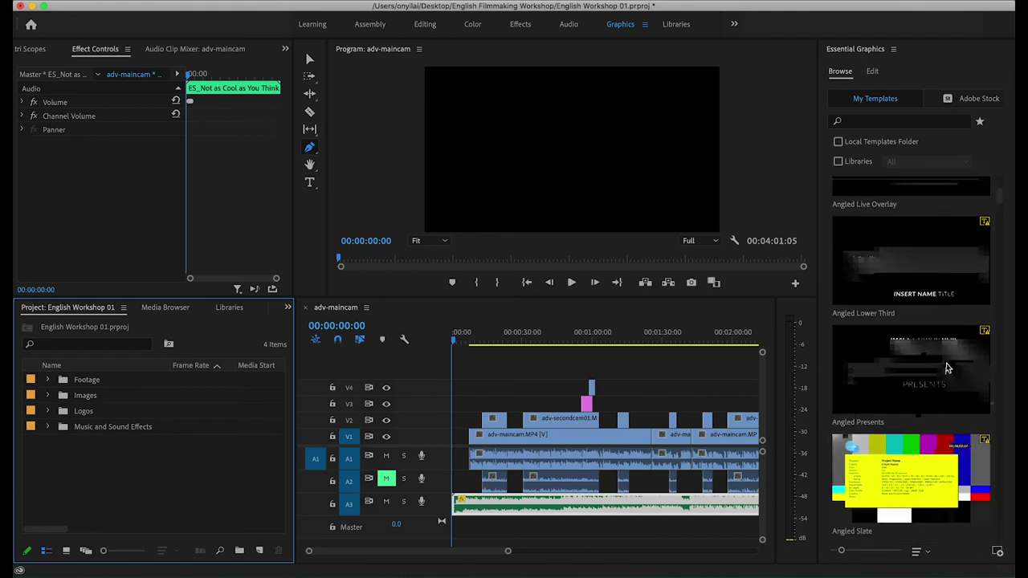
scroll(947, 360, down, 5)
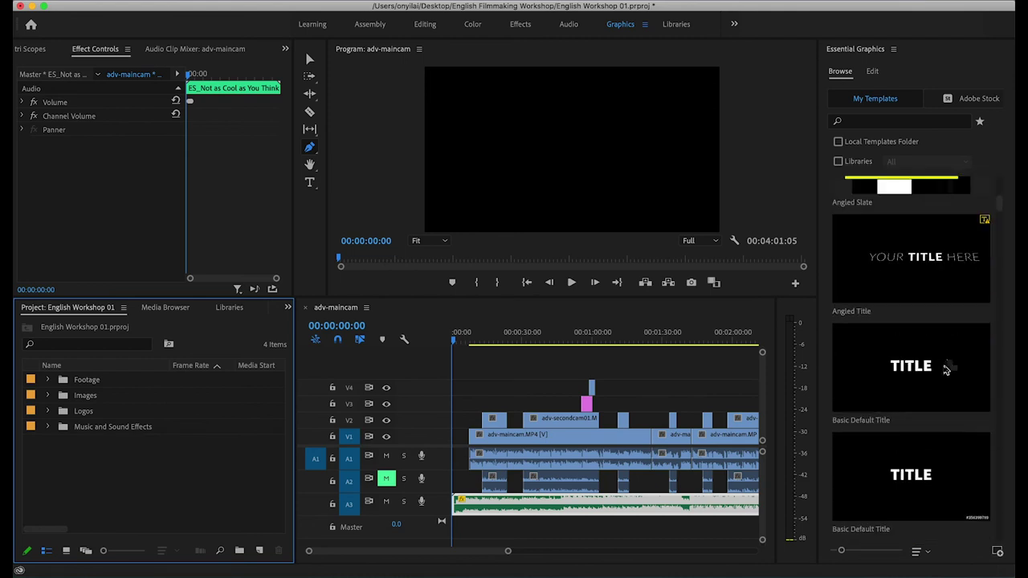
mouse_move(923, 345)
click(617, 25)
mouse_move(969, 357)
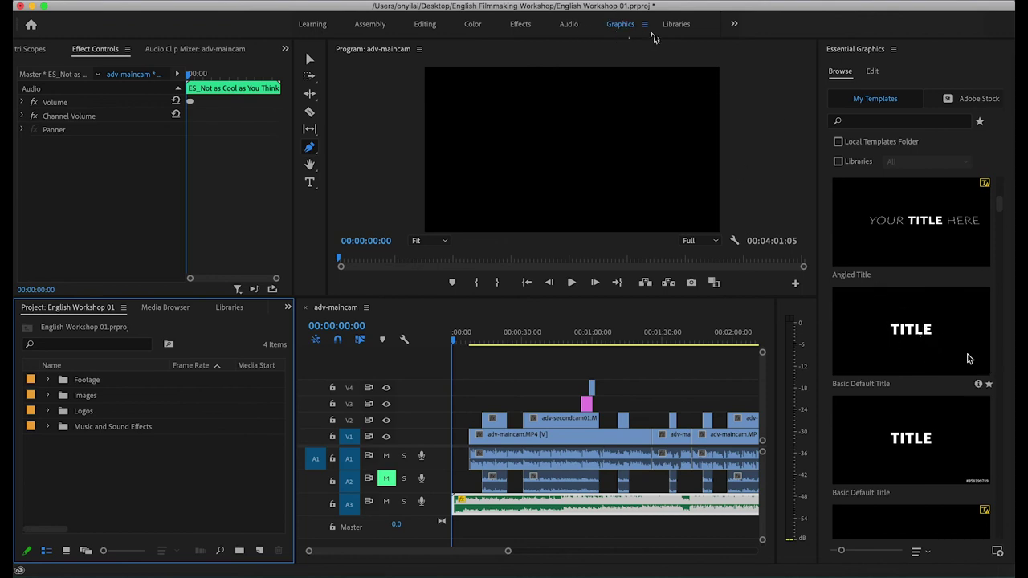
drag(925, 327, 458, 378)
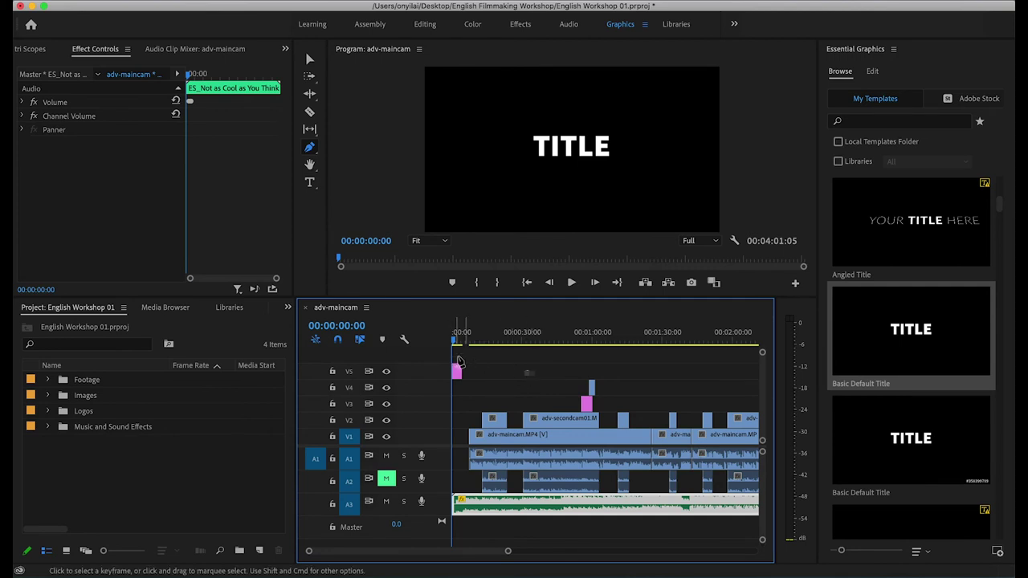
Step: Replace the title's placeholder text with "English Advanced", undoing the accidental pen shape first
click(572, 149)
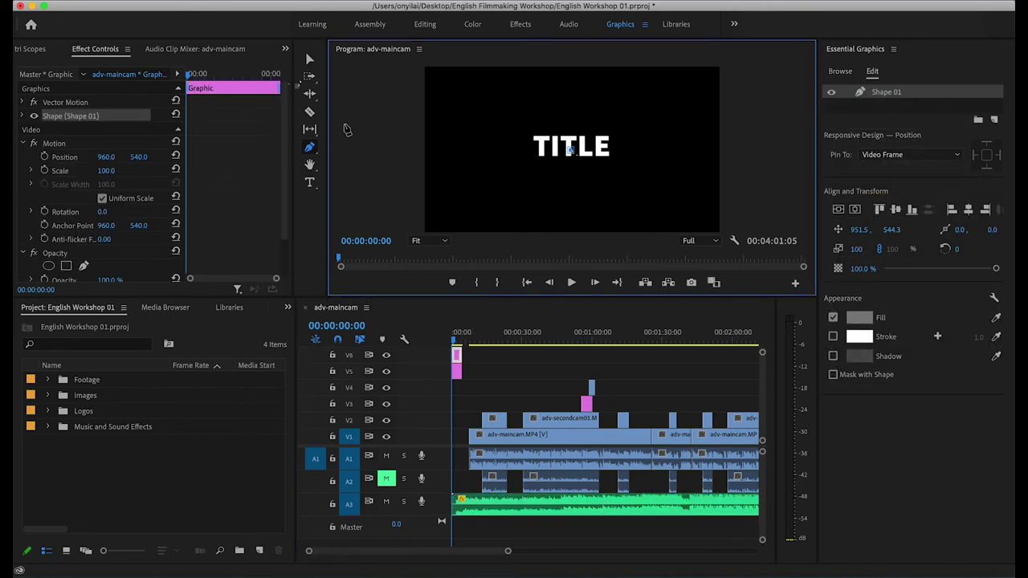
key(super+z)
click(316, 59)
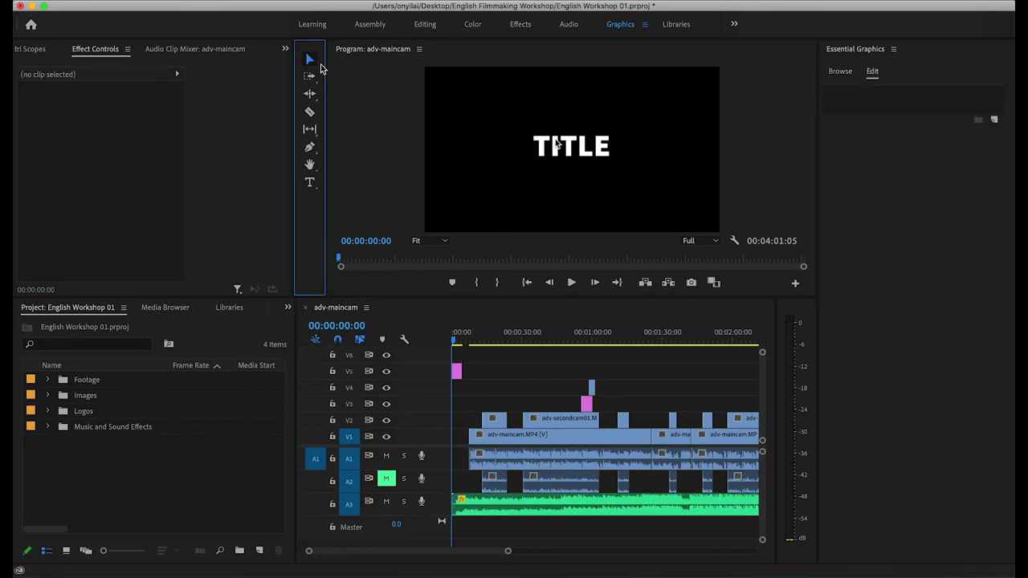
click(592, 155)
click(314, 64)
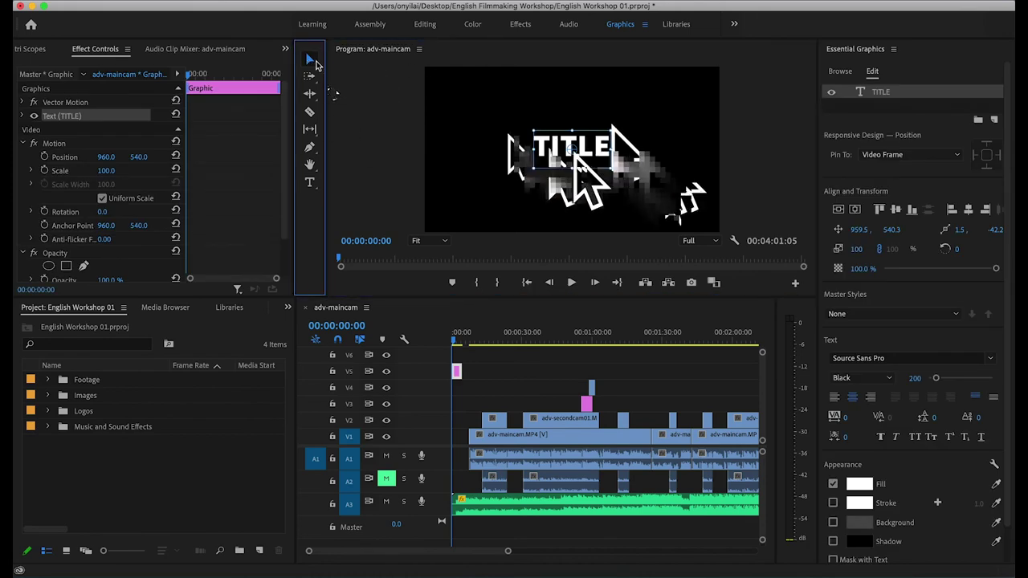
double_click(598, 151)
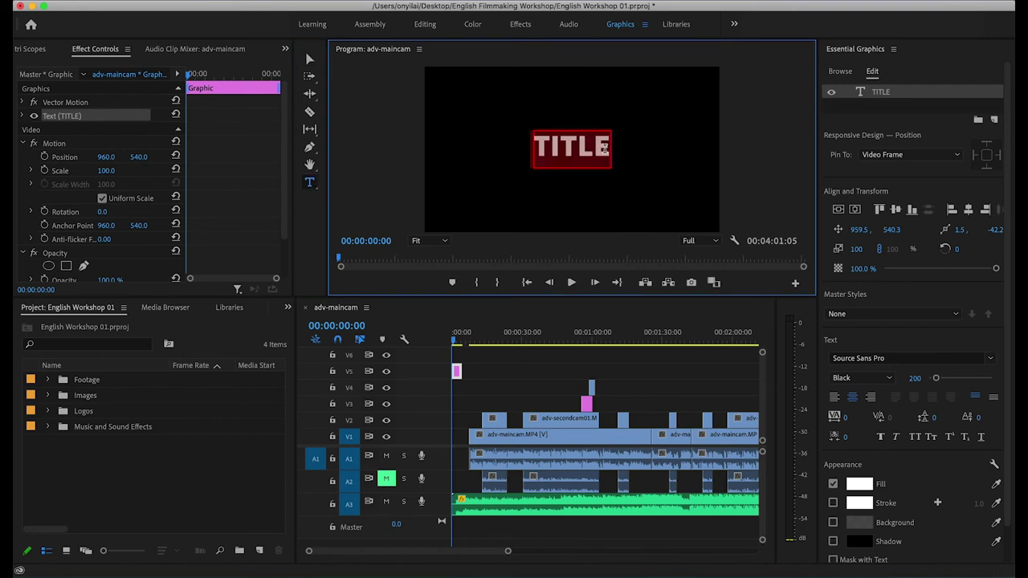
text(English)
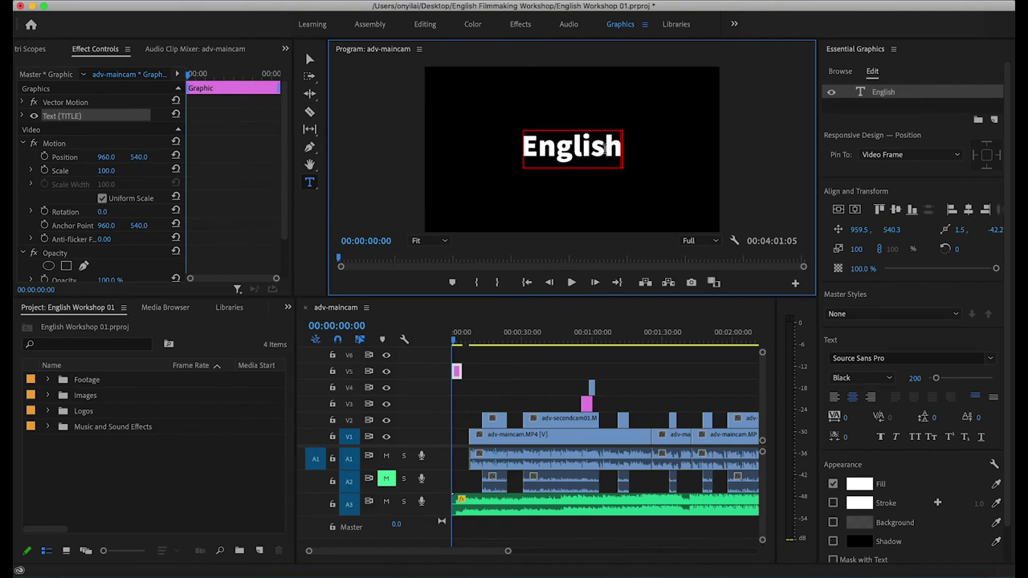
text( Advan)
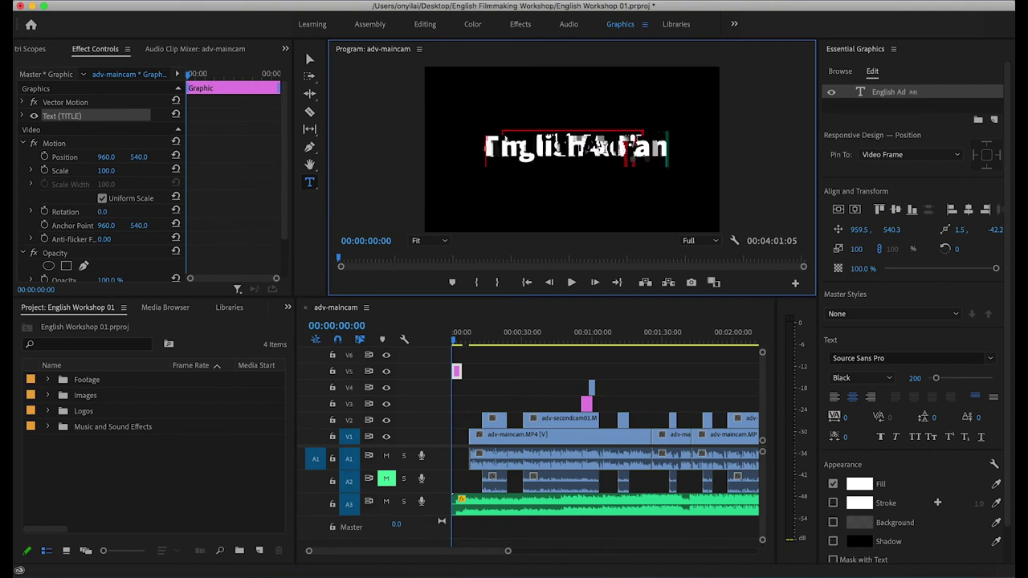
text(ced)
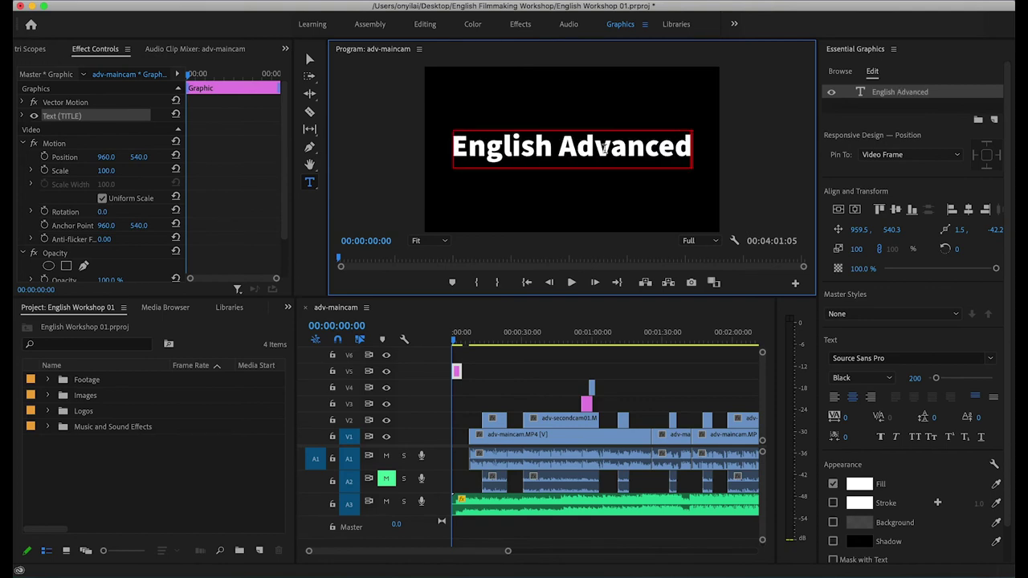
Step: Select the whole "English Advanced" title text and change its font to DINPro
drag(608, 150, 455, 151)
key(super+a)
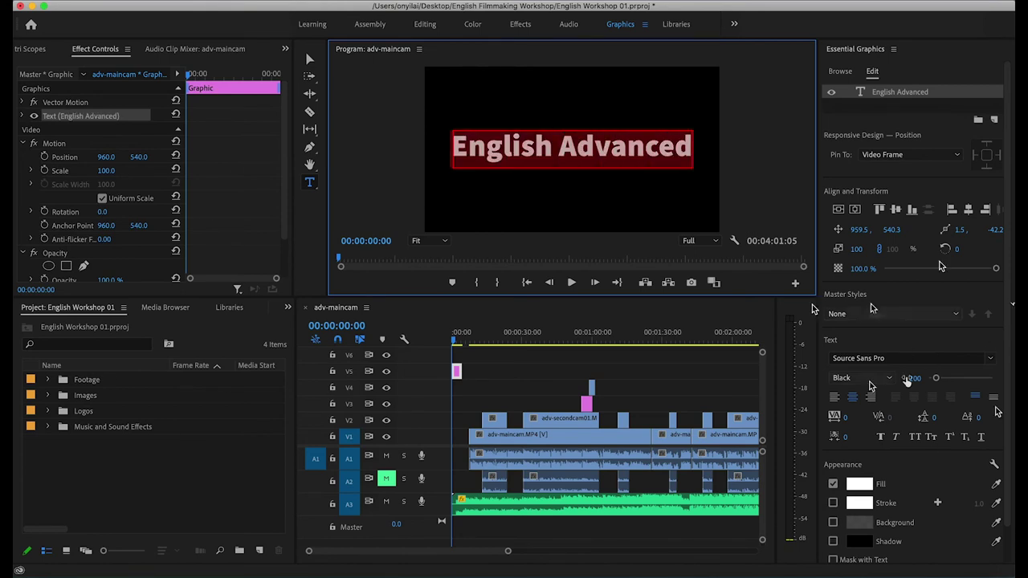
click(989, 360)
click(988, 362)
click(879, 381)
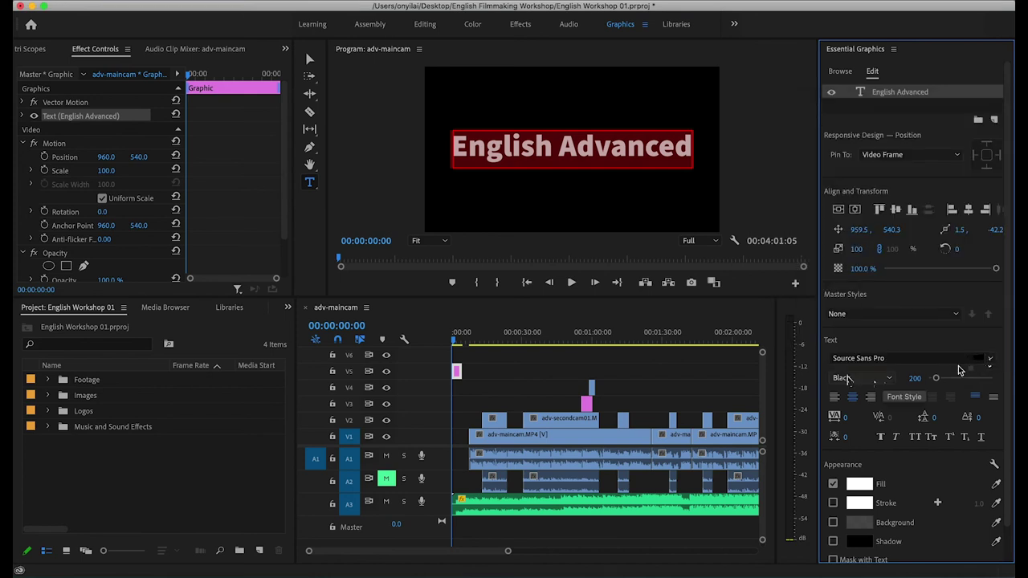
click(881, 377)
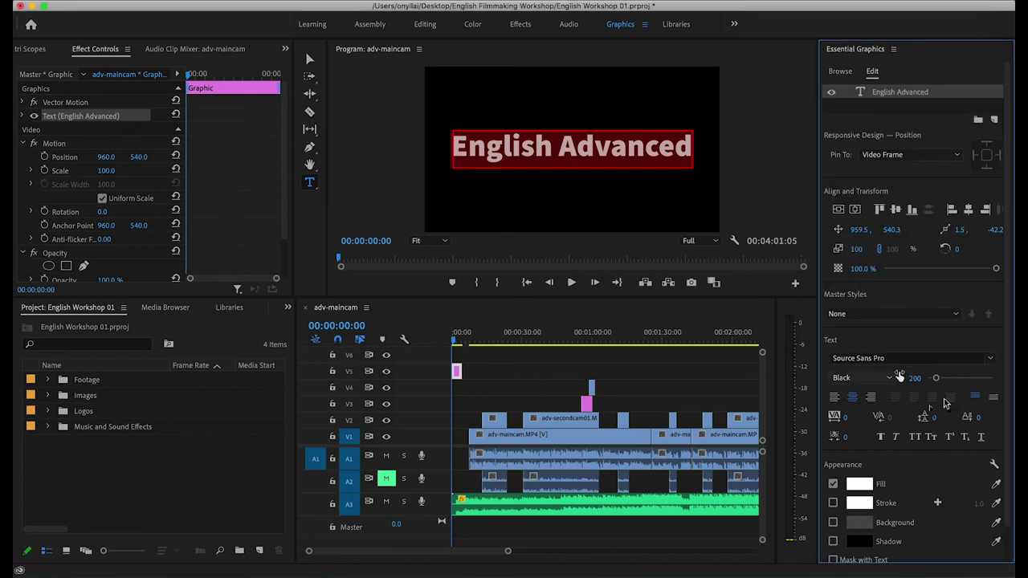
click(935, 360)
scroll(908, 275, up, 15)
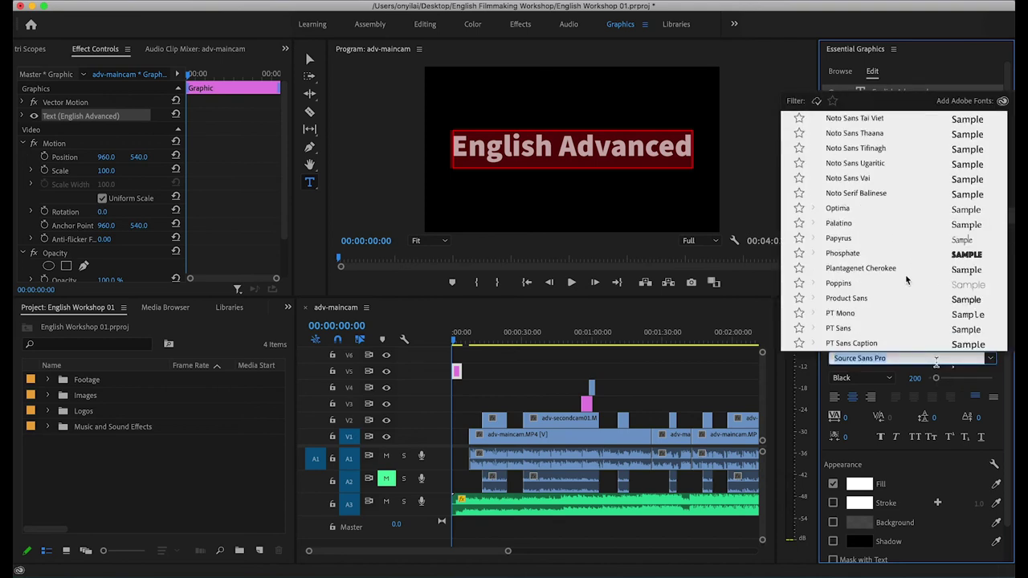
scroll(909, 276, up, 10)
scroll(911, 276, down, 5)
key(Escape)
text(DINPro)
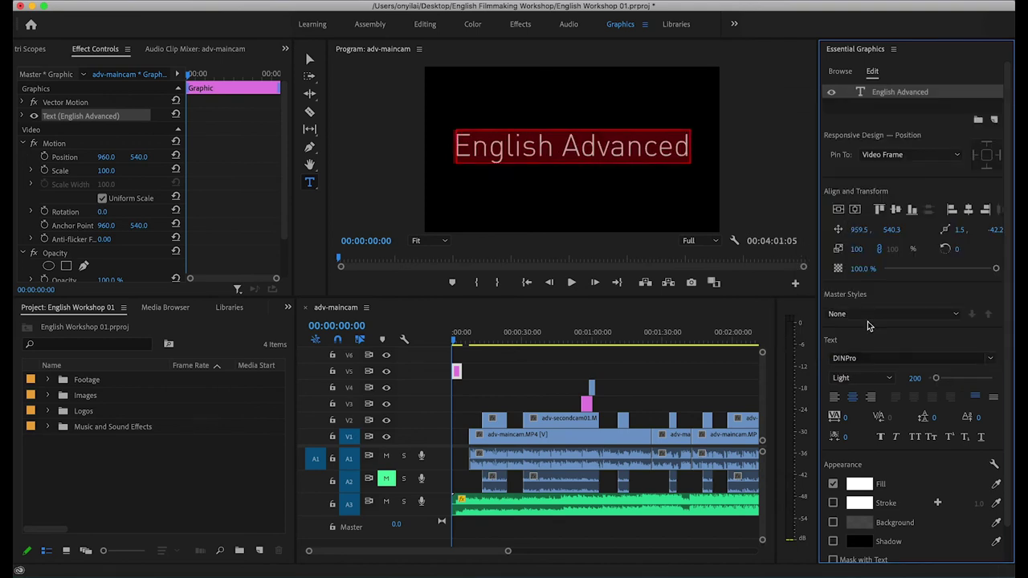
Step: Reduce the title text's font size to 146
click(524, 129)
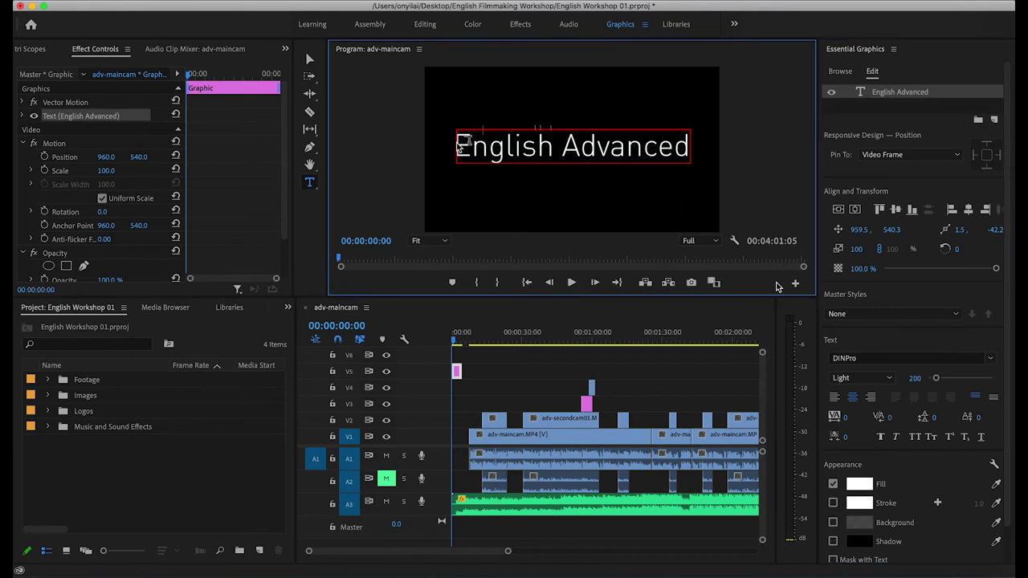
drag(456, 146, 686, 151)
mouse_move(936, 377)
mouse_down()
mouse_move(948, 378)
mouse_move(933, 379)
mouse_up()
Step: Set only the word "Advanced" in the title to the Medium font style, and return to the Selection tool
click(563, 151)
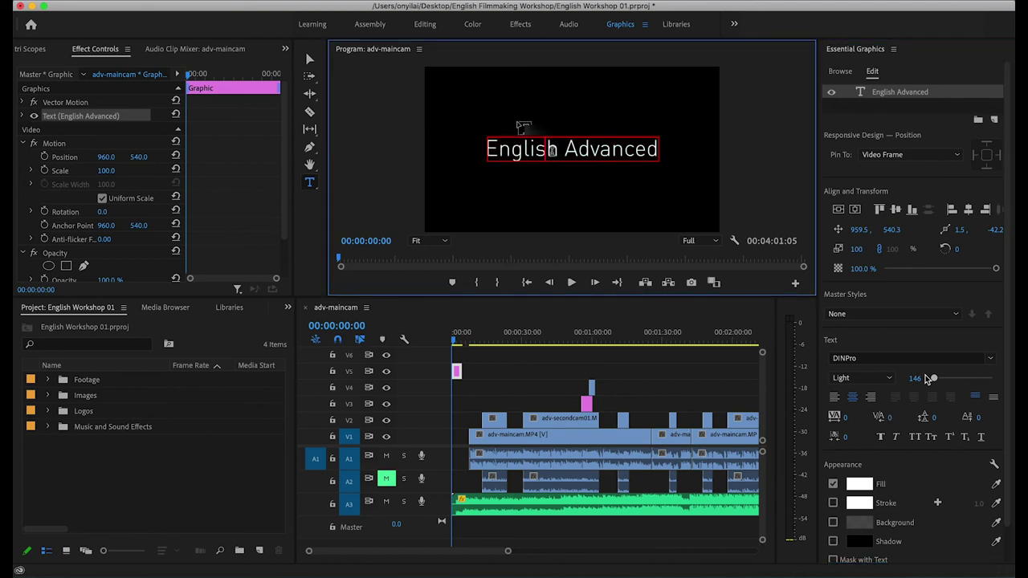
drag(564, 152, 679, 153)
click(862, 377)
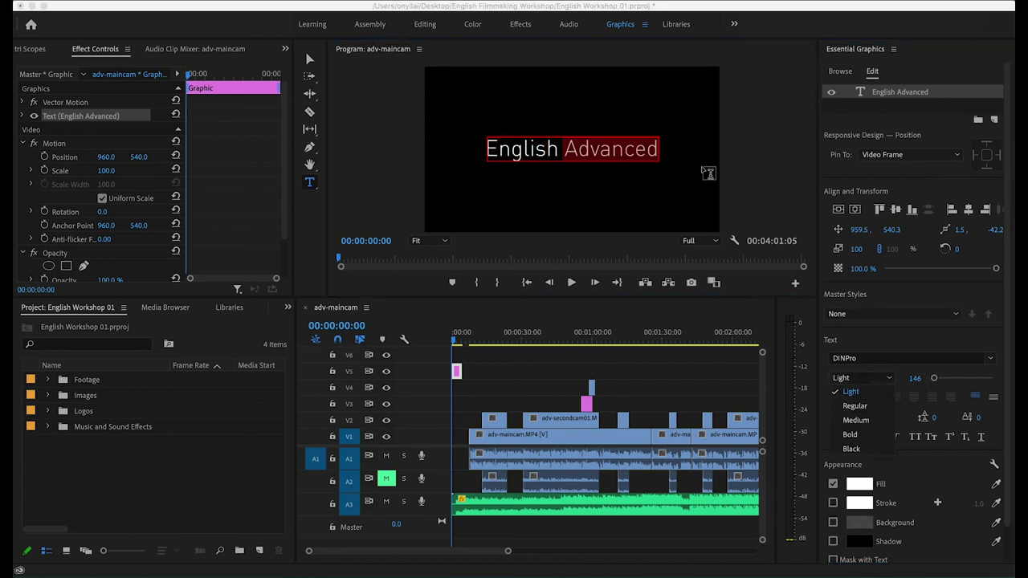
click(851, 433)
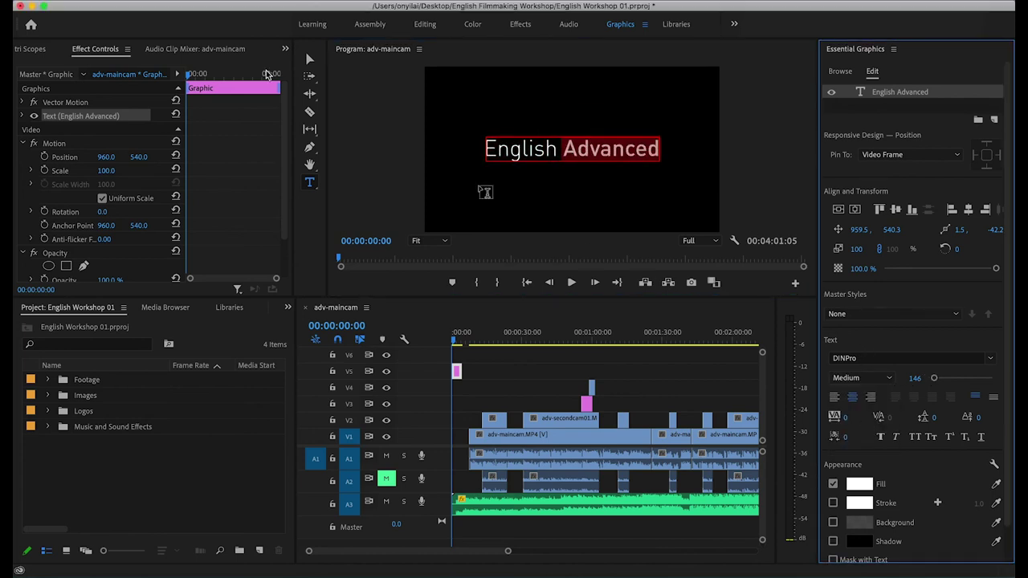
click(308, 61)
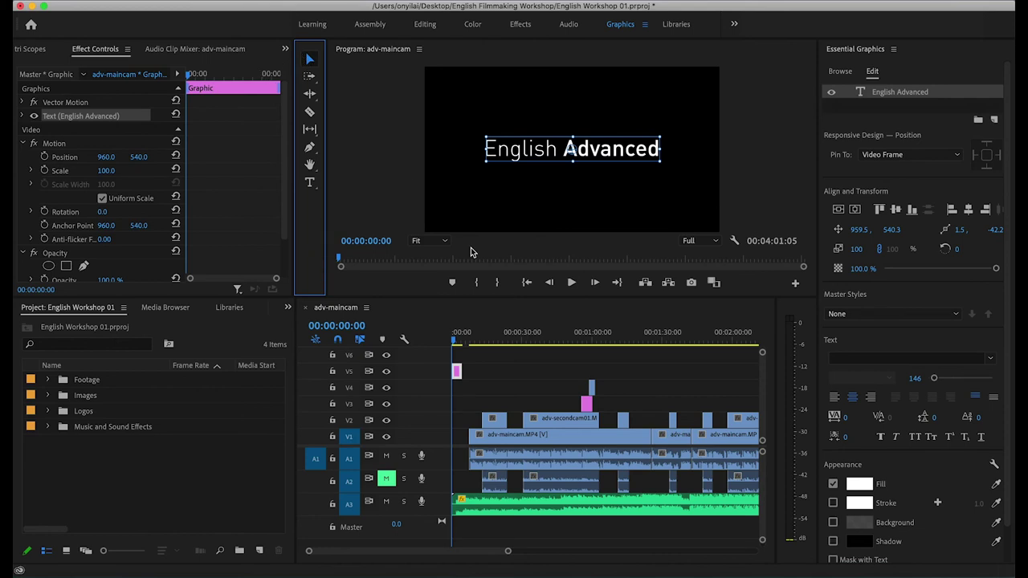
click(459, 355)
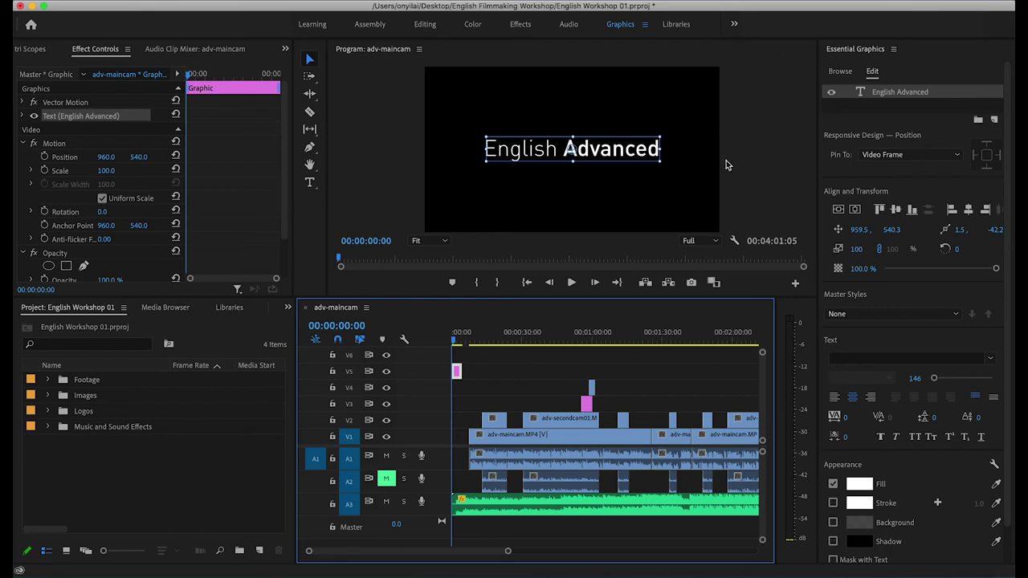
Step: Search the effects for "dissolve" and apply Cross Dissolve to the start of the title clip on V5
click(520, 25)
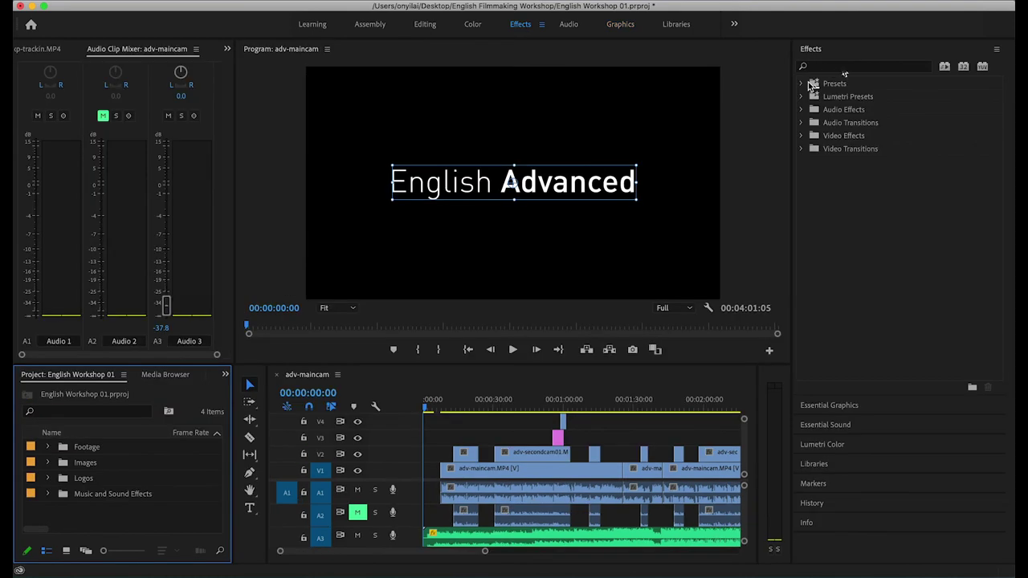
click(860, 68)
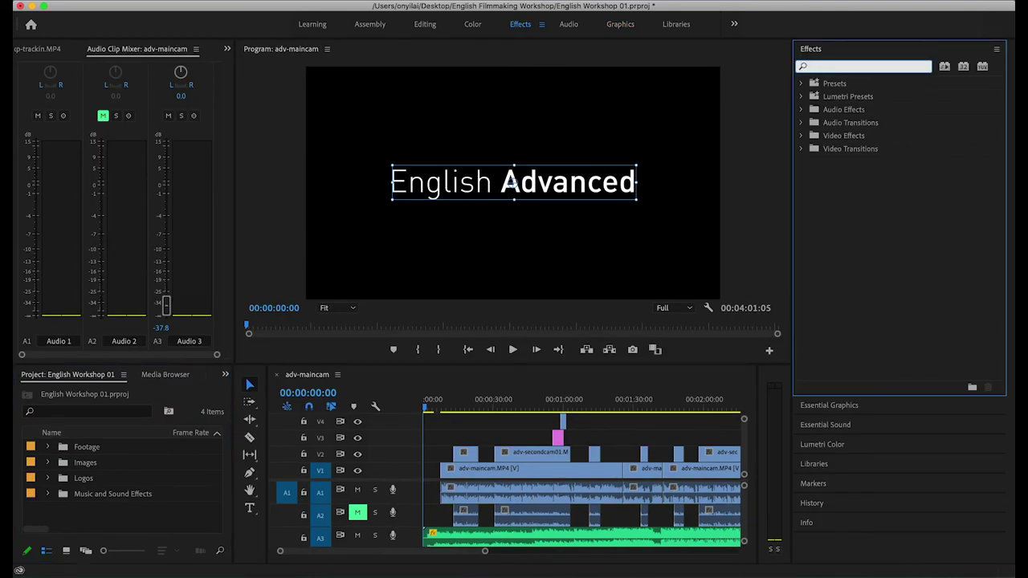
text(di)
text(ssolve)
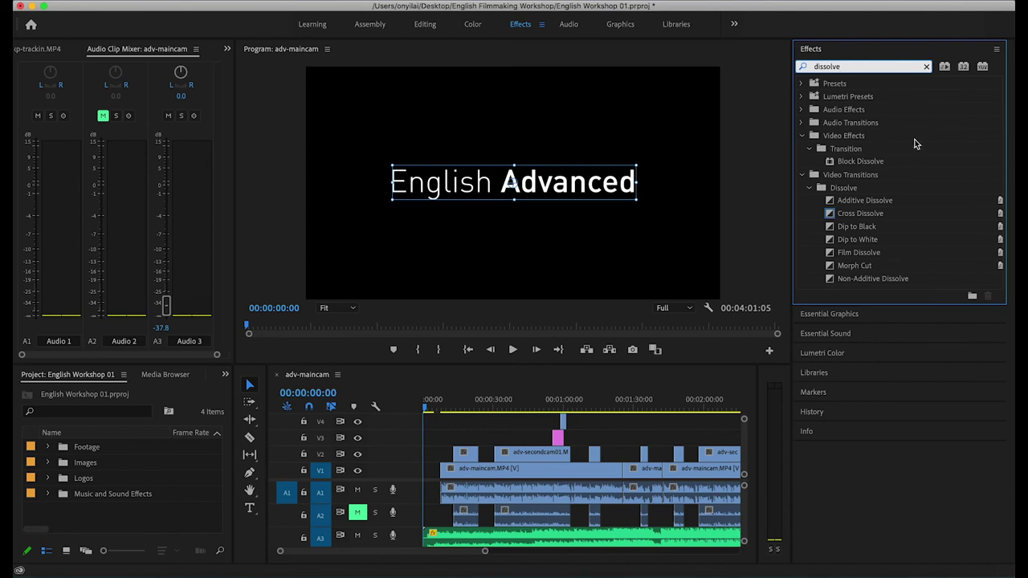
click(868, 218)
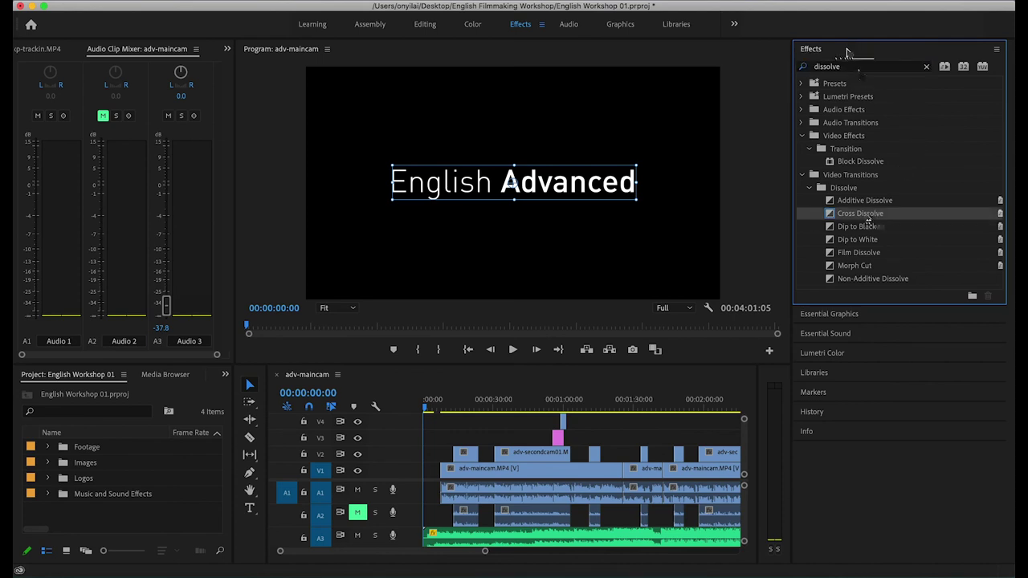
click(843, 64)
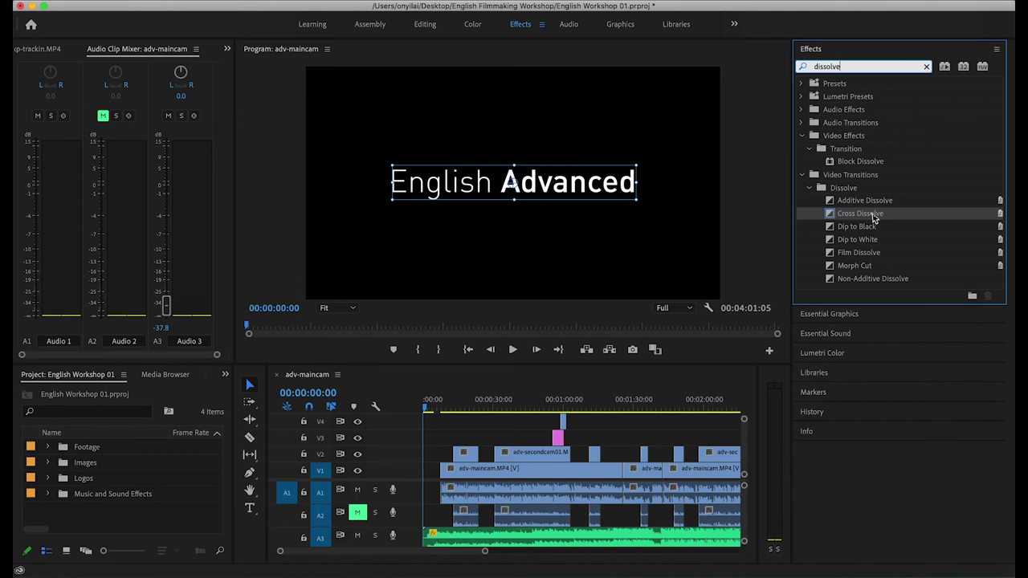
drag(874, 218, 587, 325)
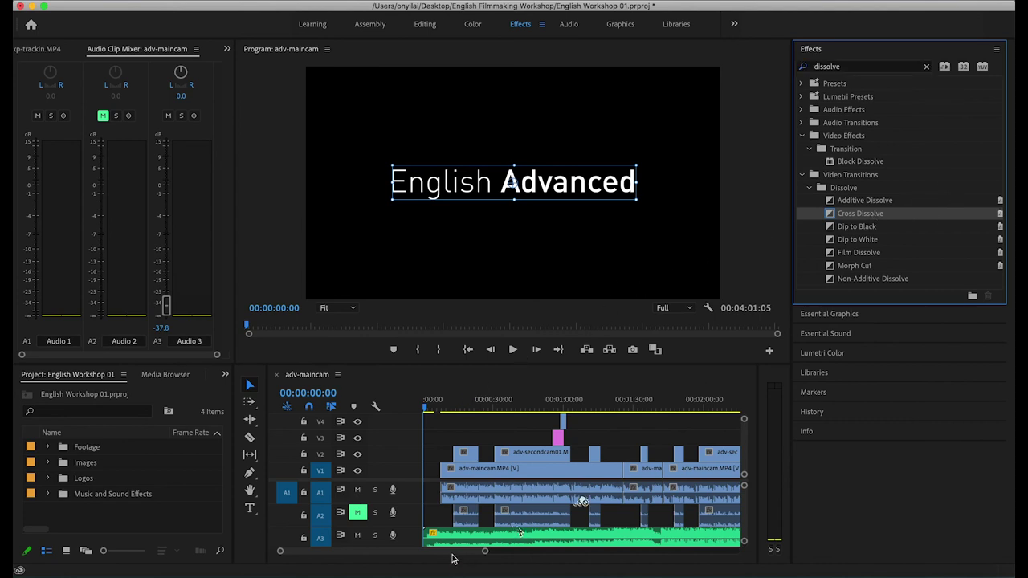
scroll(497, 470, up, 3)
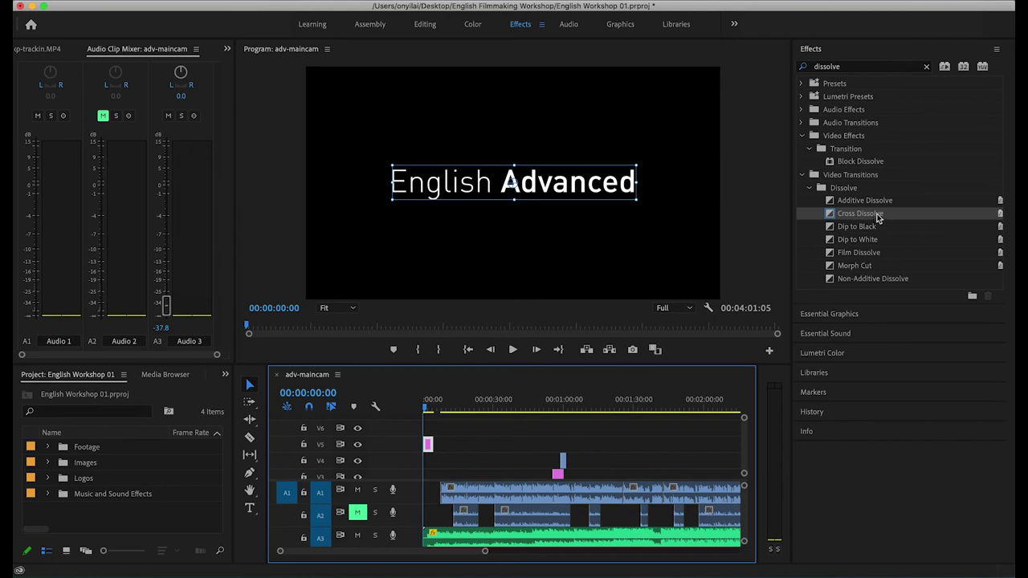
drag(878, 217, 430, 446)
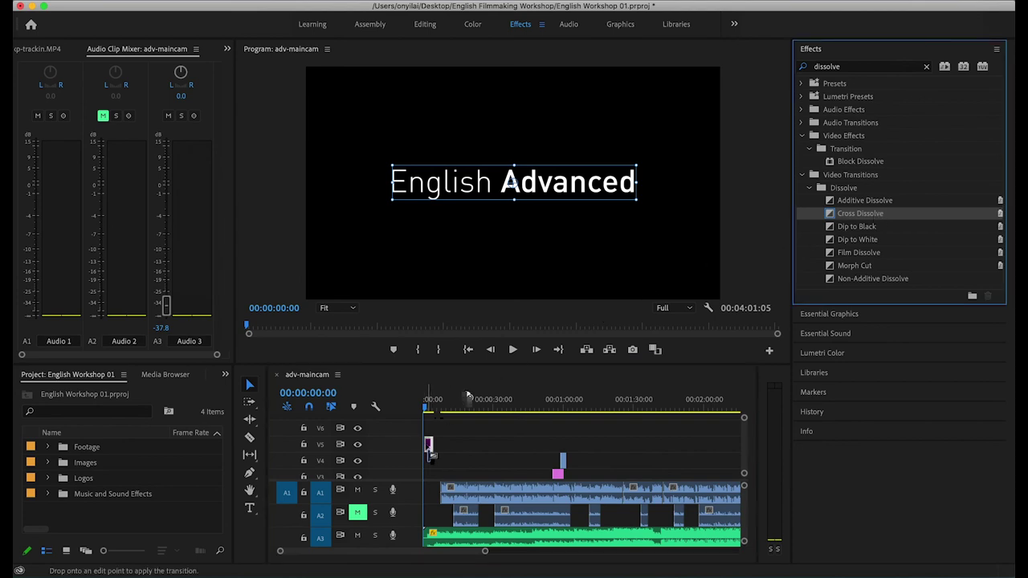
Step: Play the sequence from 00:00:00:00 through the end of the title to check its fade-in
click(427, 411)
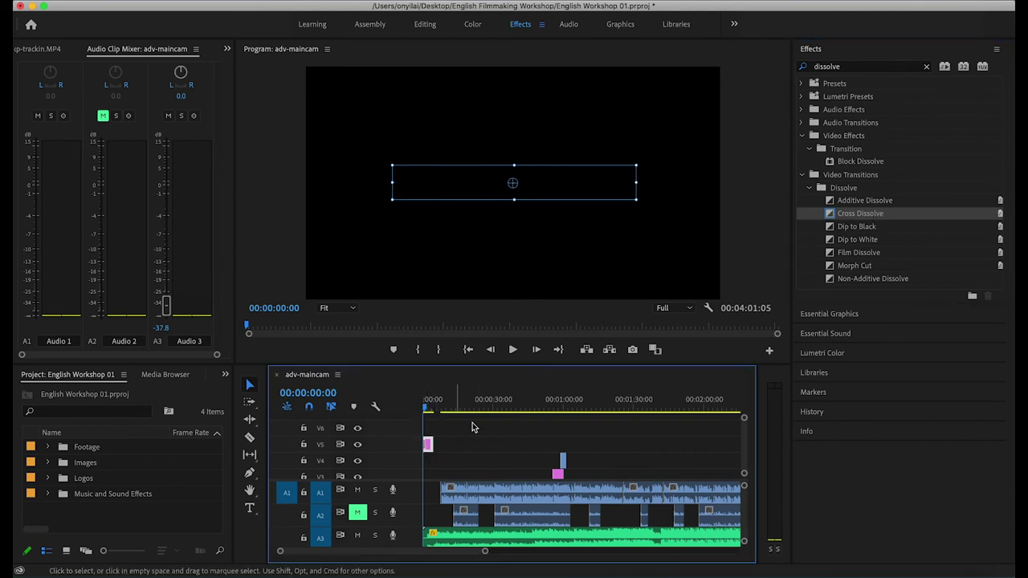
key(space)
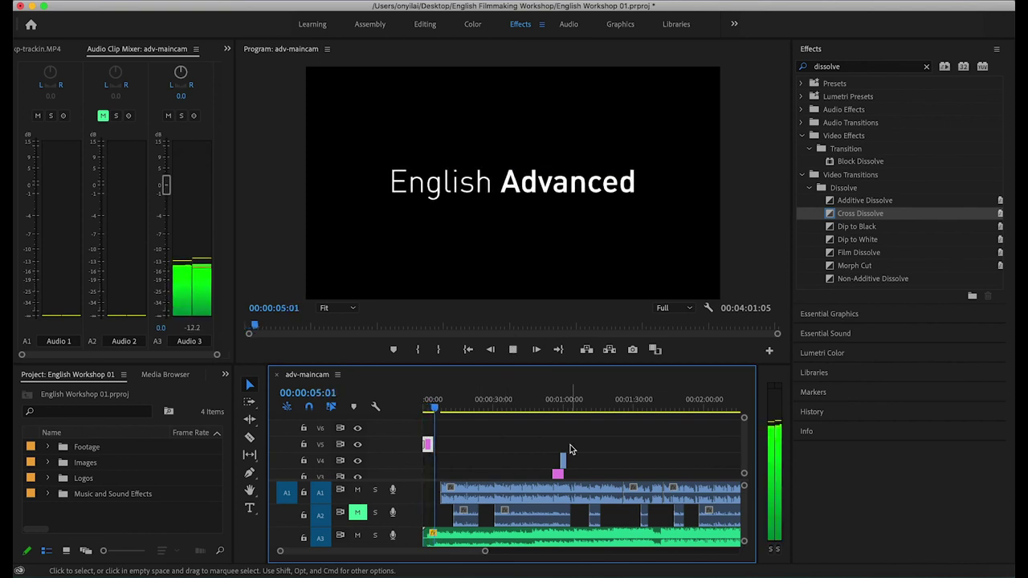
key(space)
Step: Apply Cross Dissolve to the end of the title clip on V5
drag(882, 213, 408, 413)
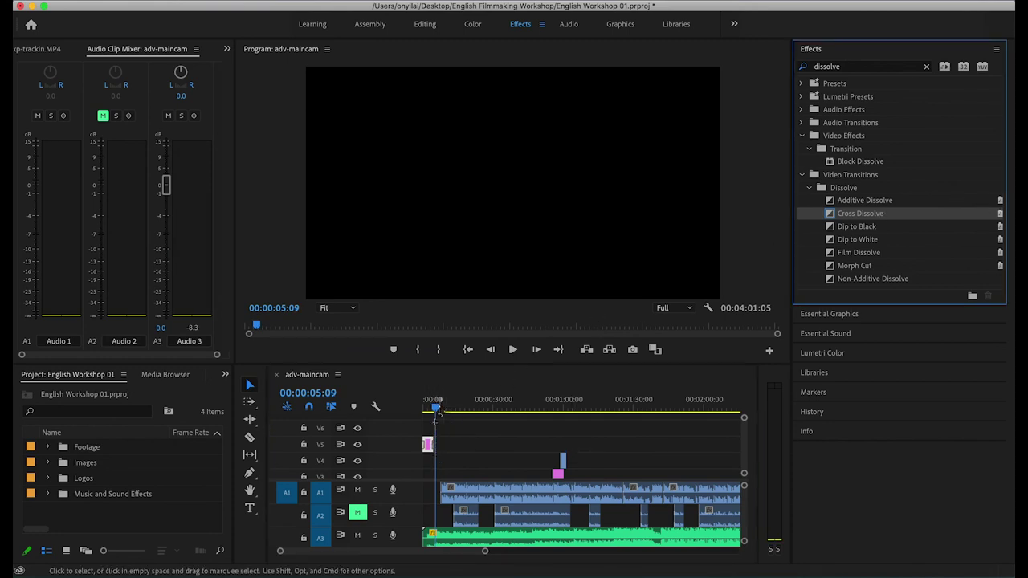
Step: Apply Cross Dissolve to the start of the first adv-maincam.MP4 clip on V1, and play the sequence from 00:00:00:00
key(space)
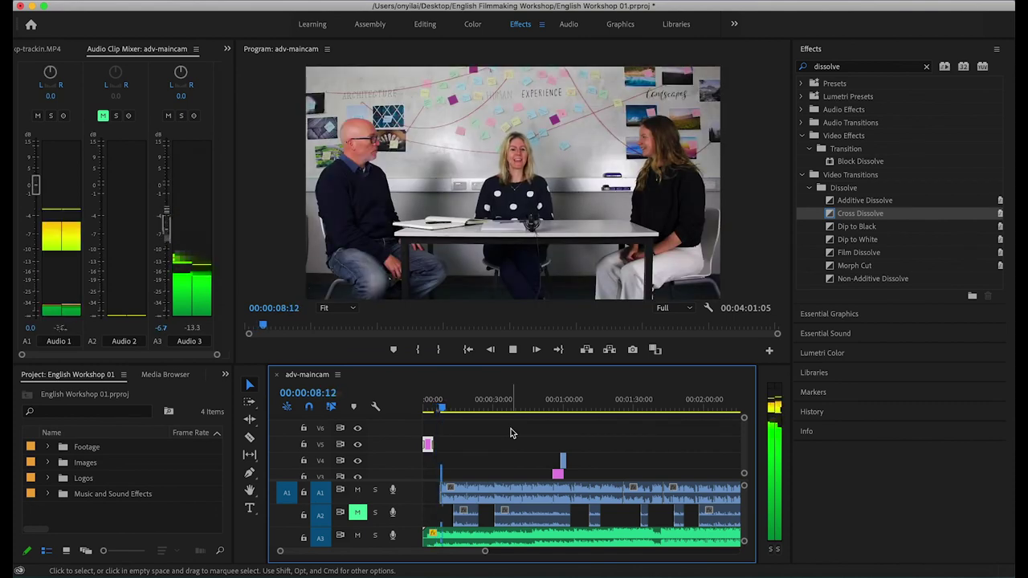
key(space)
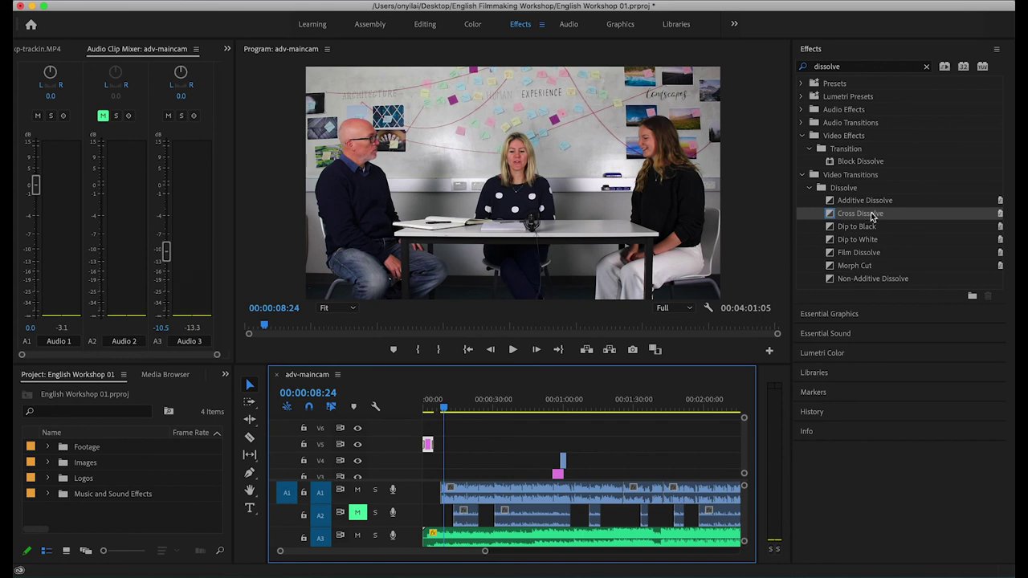
drag(872, 216, 936, 246)
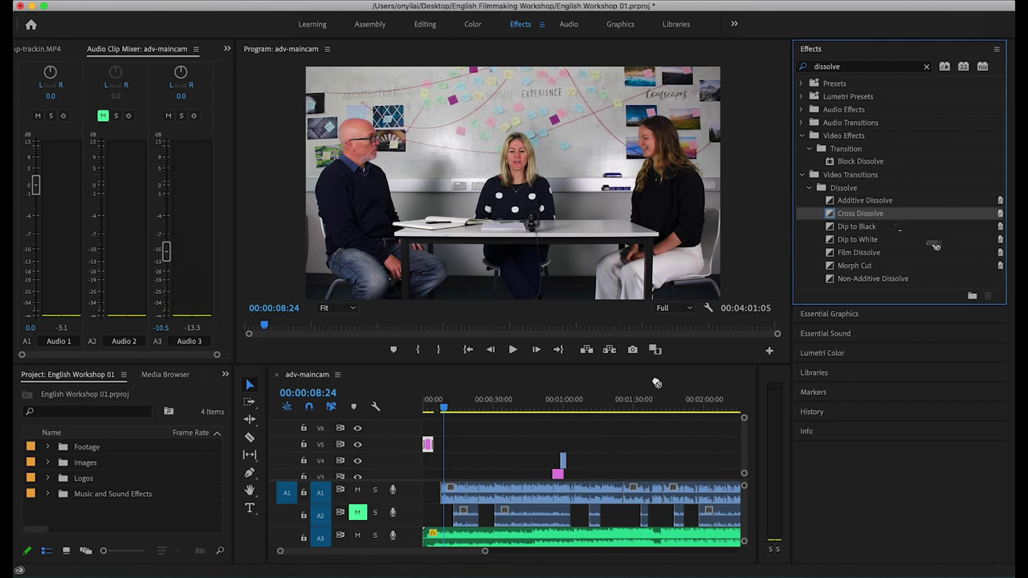
scroll(591, 450, down, 3)
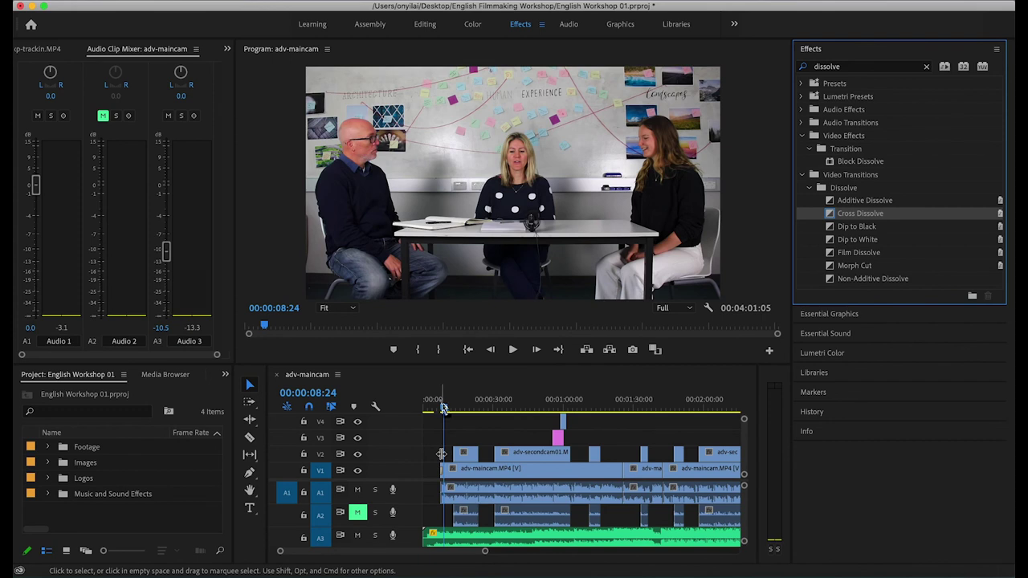
drag(441, 409, 382, 411)
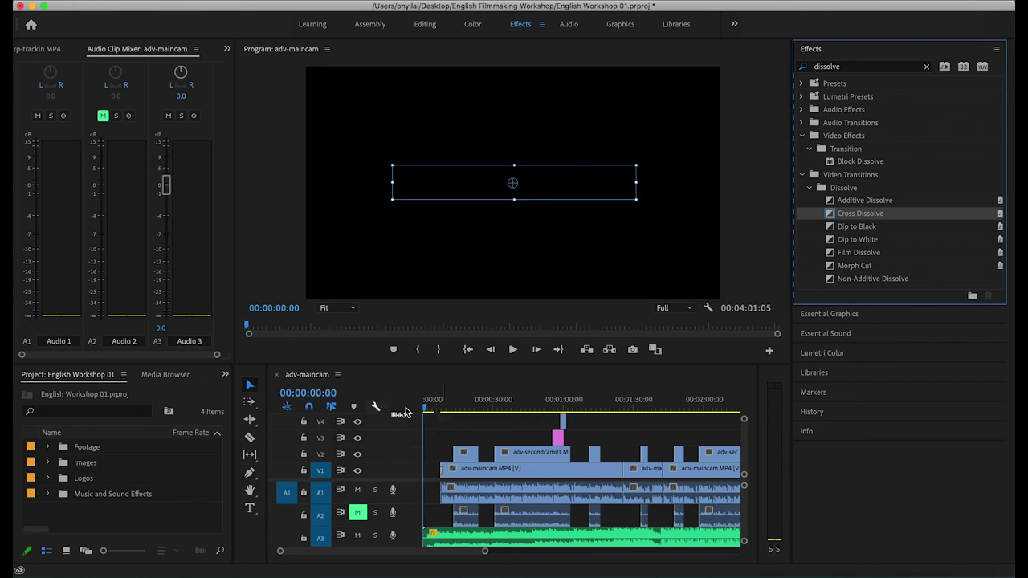
key(space)
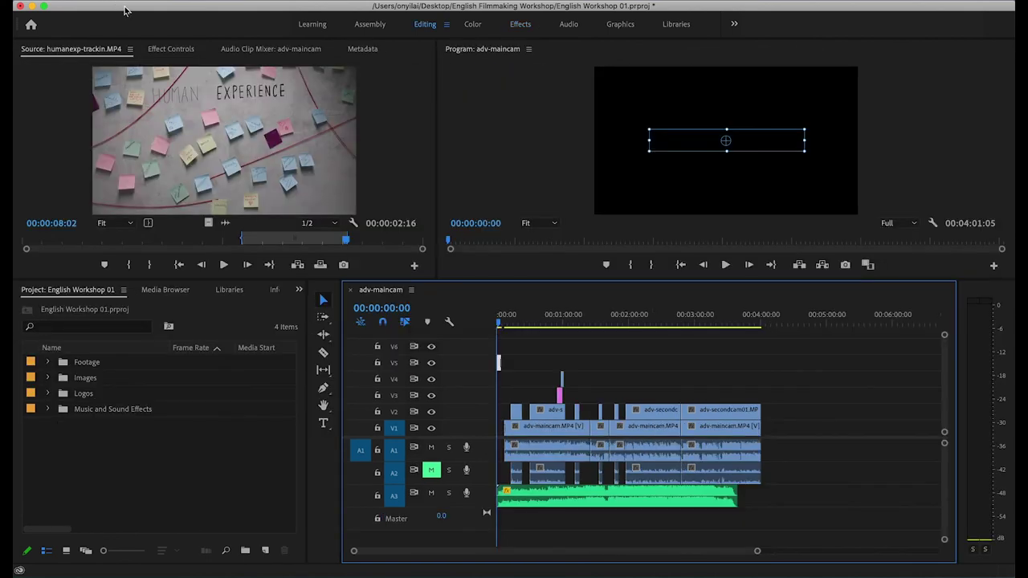
Step: Open the media export settings for the adv-maincam sequence and keep H.264 as the format
click(125, 2)
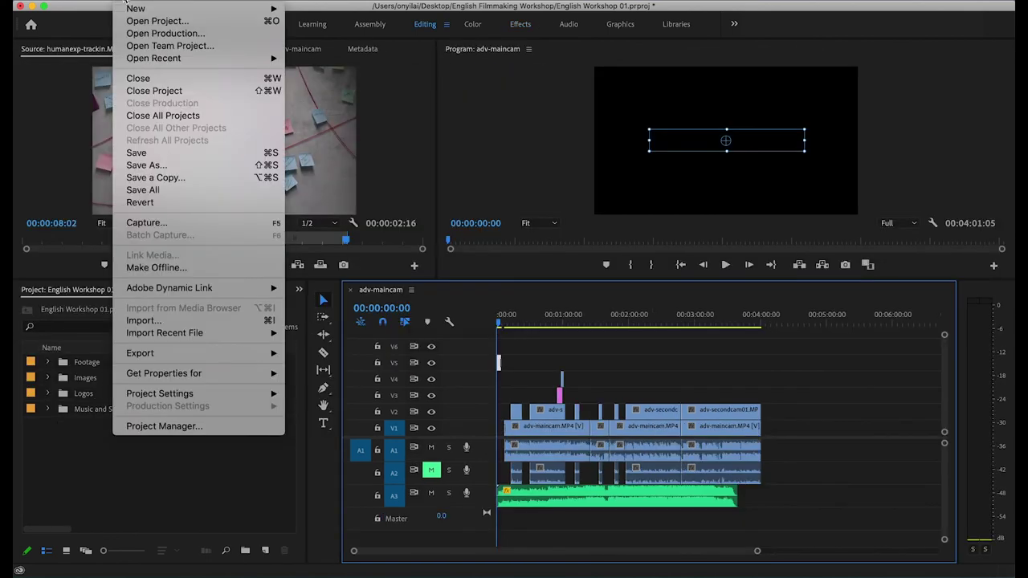
mouse_move(246, 358)
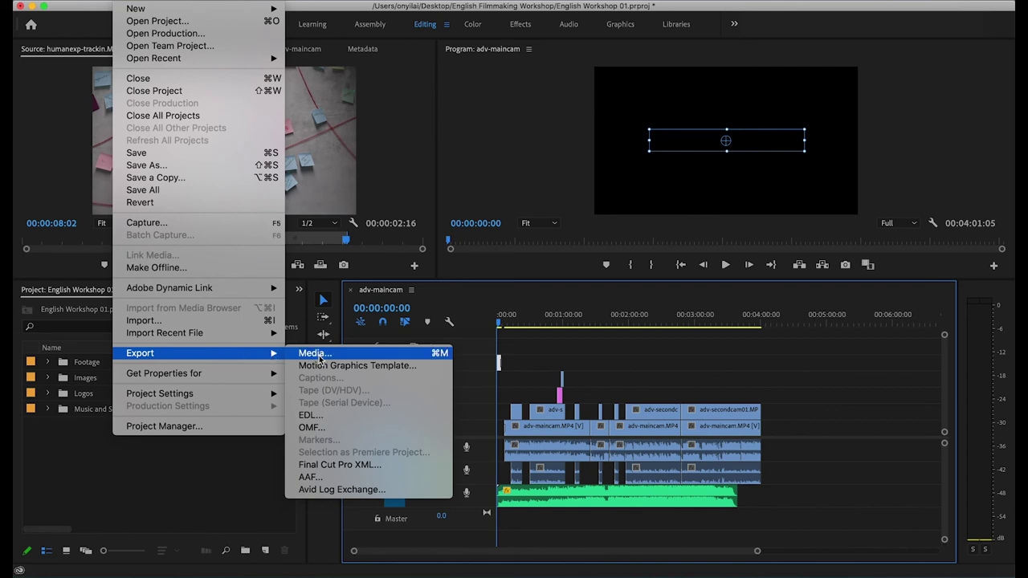
click(315, 354)
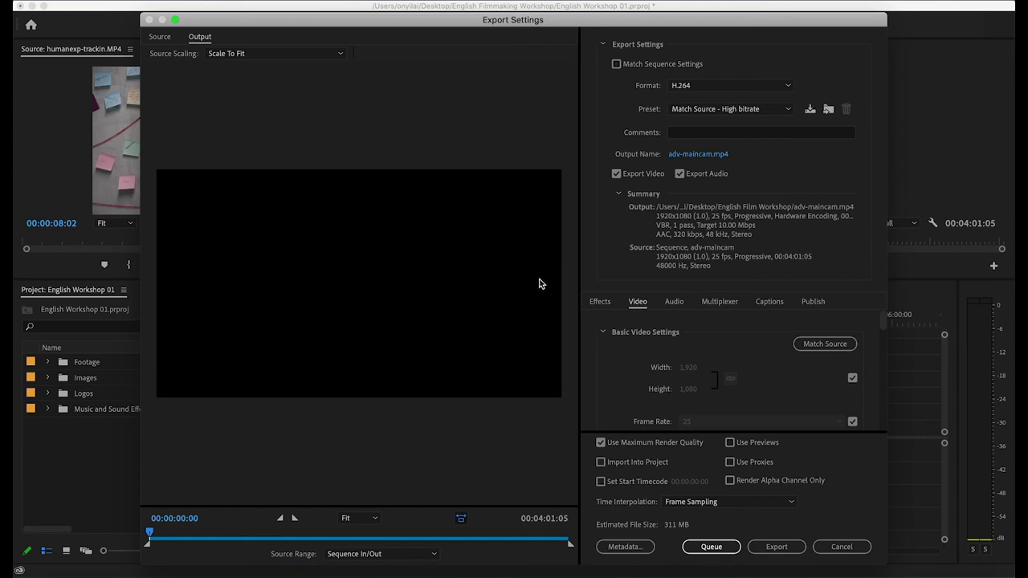
click(704, 86)
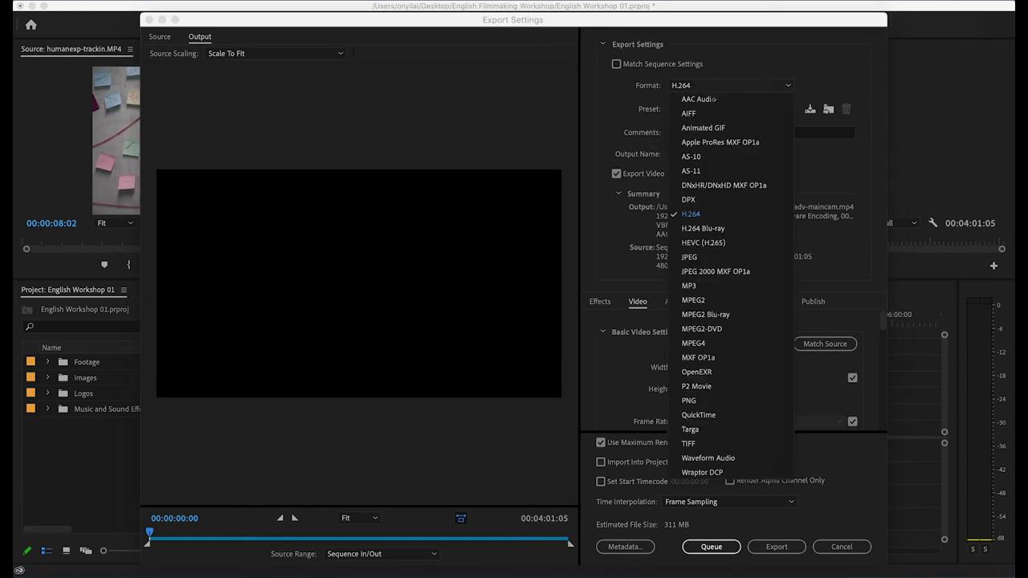
click(718, 86)
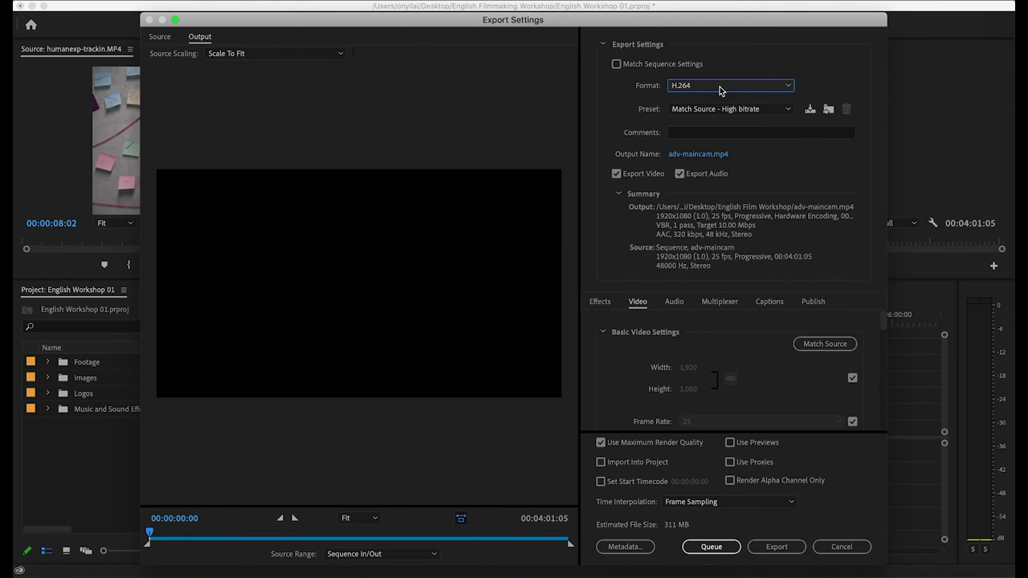
Step: Set the export's output name to "English Advanced Workshop" and its location to the English Filmmaking Workshop folder on the Desktop
click(692, 154)
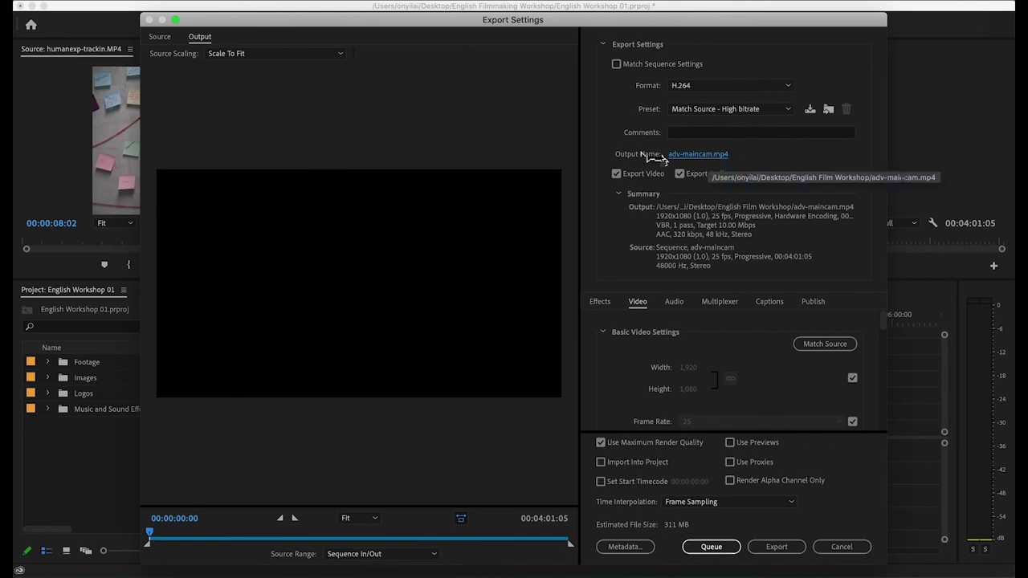
click(707, 158)
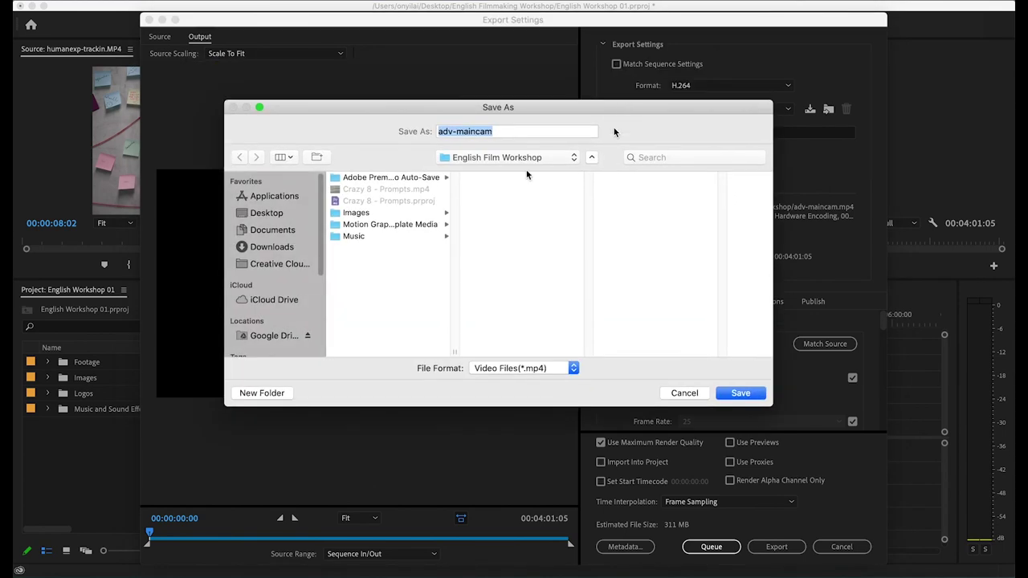
text(English Andva)
key(BackSpace)
key(BackSpace)
key(BackSpace)
text(d)
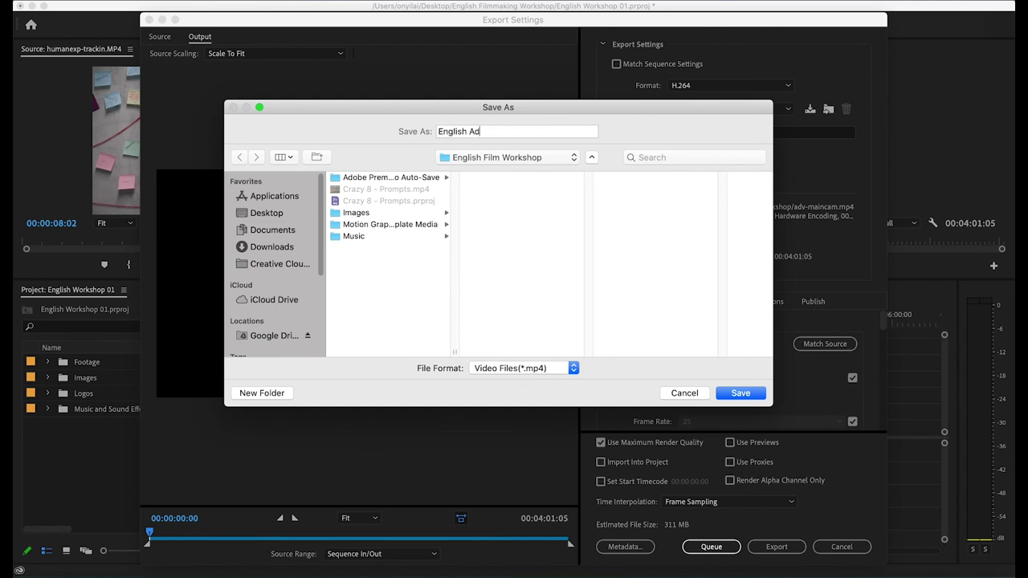
text(vanced Workshop)
click(515, 160)
click(505, 171)
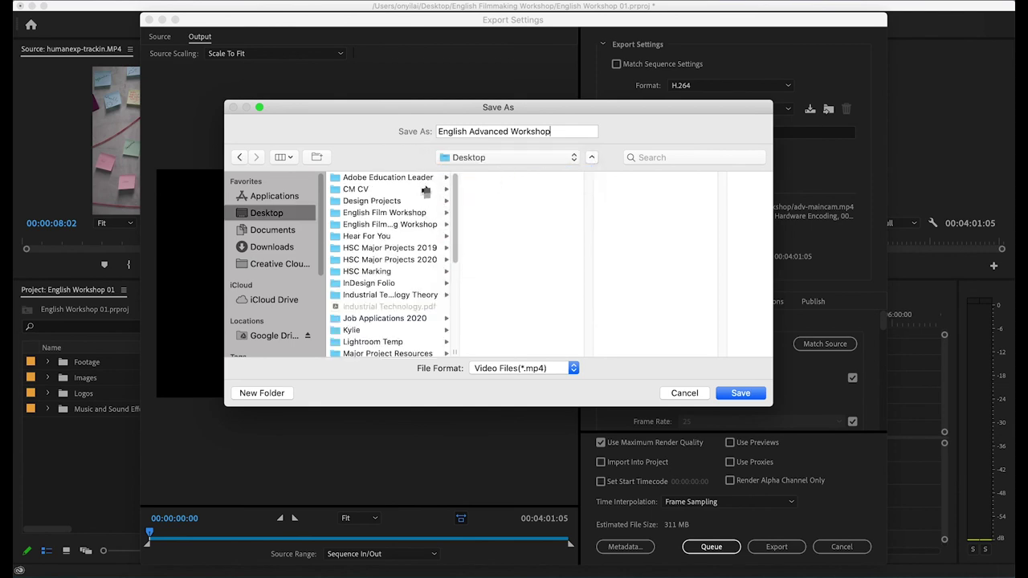
click(393, 227)
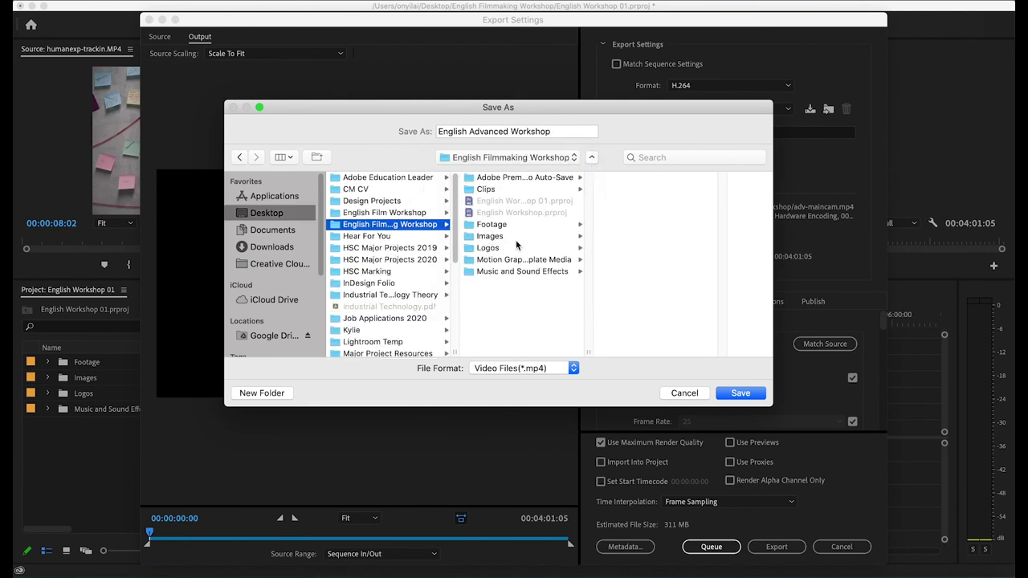
click(752, 393)
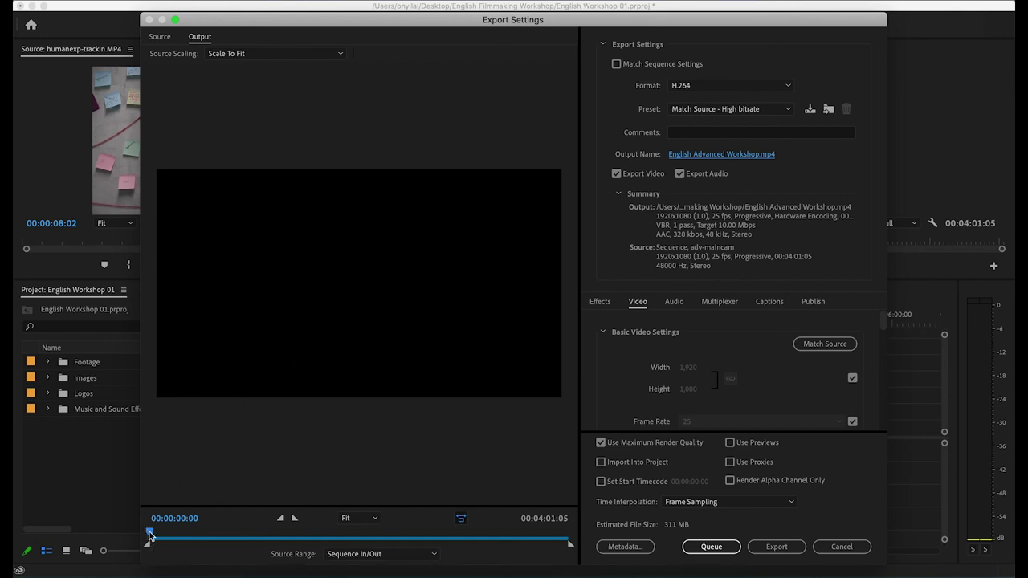
Step: Scrub through the export preview to check the edited footage, and return to 00:00:00:00
drag(150, 535, 369, 548)
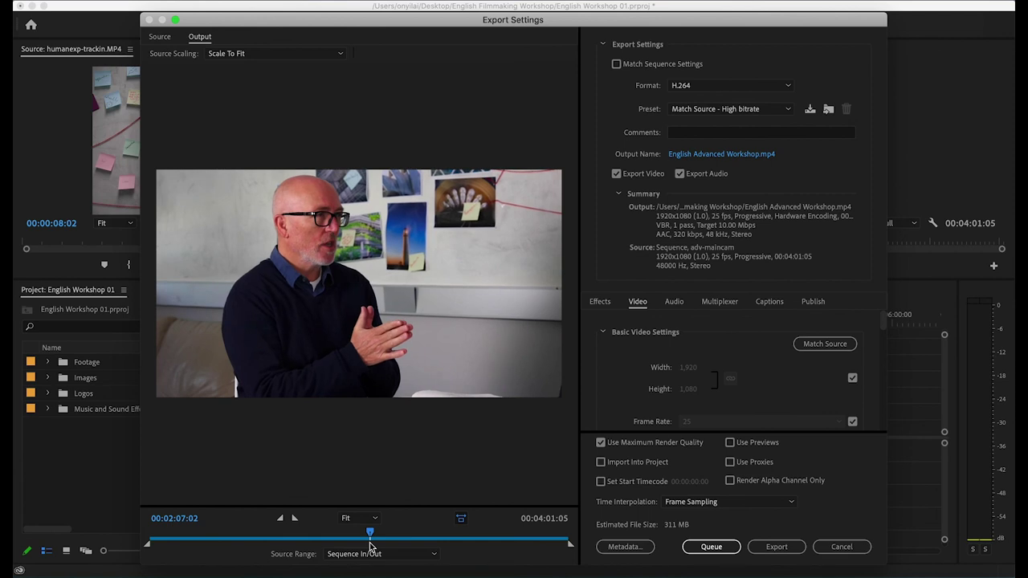
drag(369, 547, 472, 536)
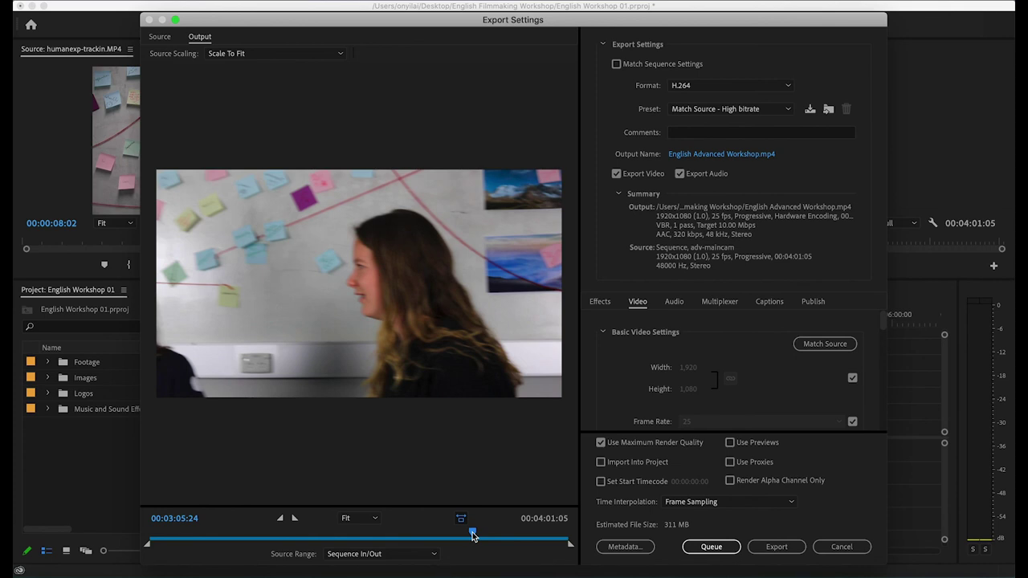
drag(472, 536, 150, 534)
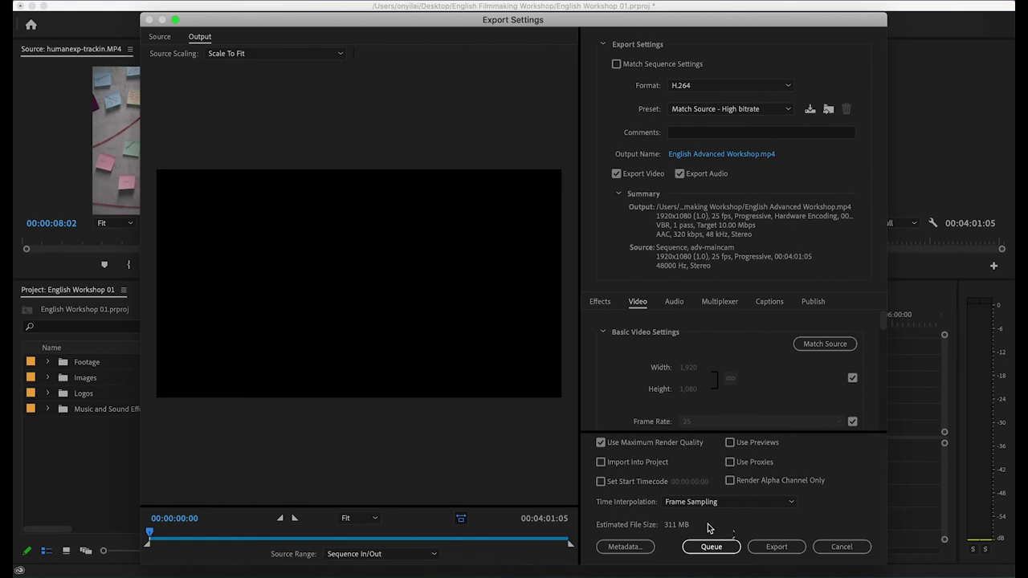
Step: Export the video as English Advanced Workshop.mp4 and save the project
click(776, 547)
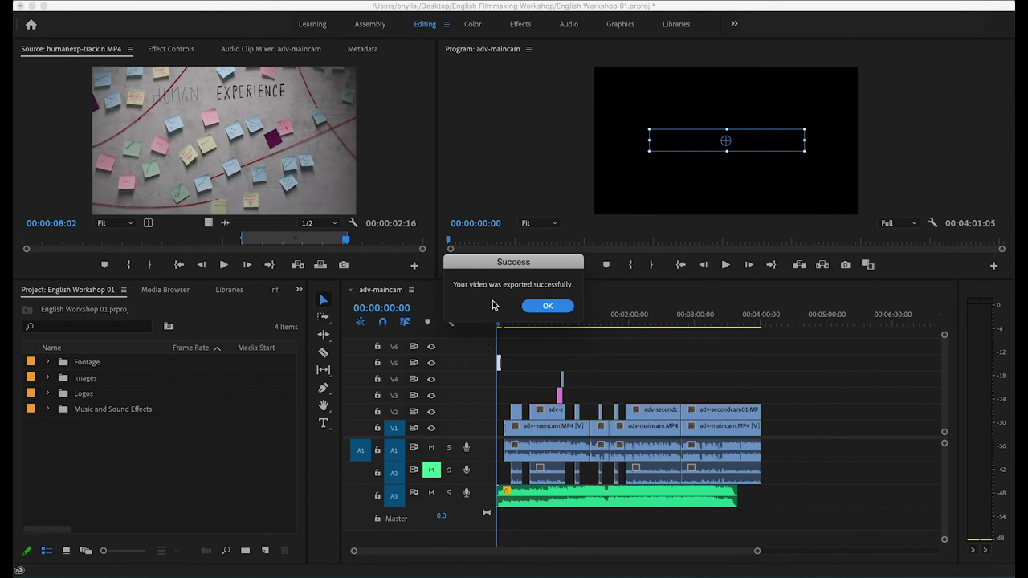
click(549, 306)
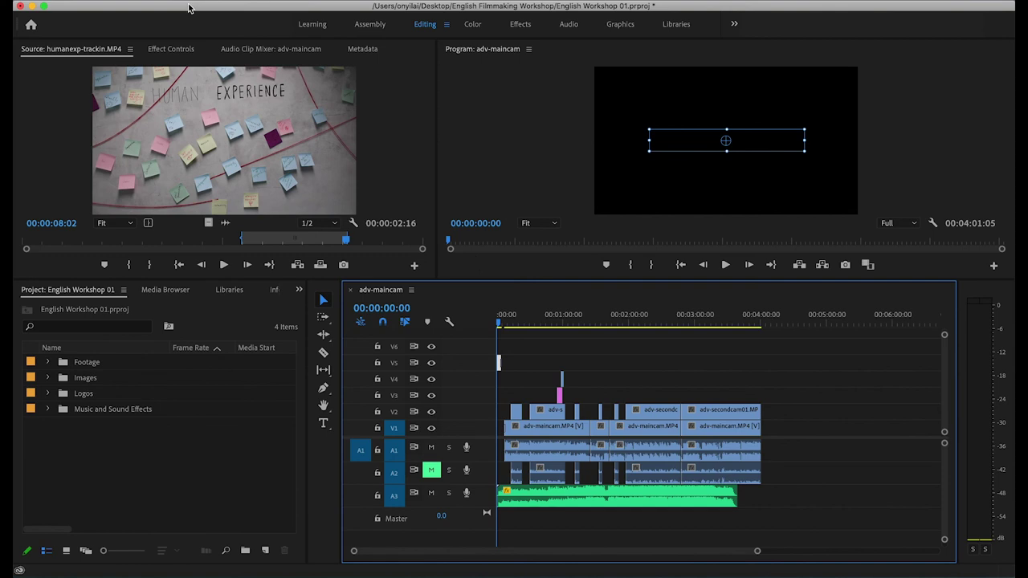
click(130, 1)
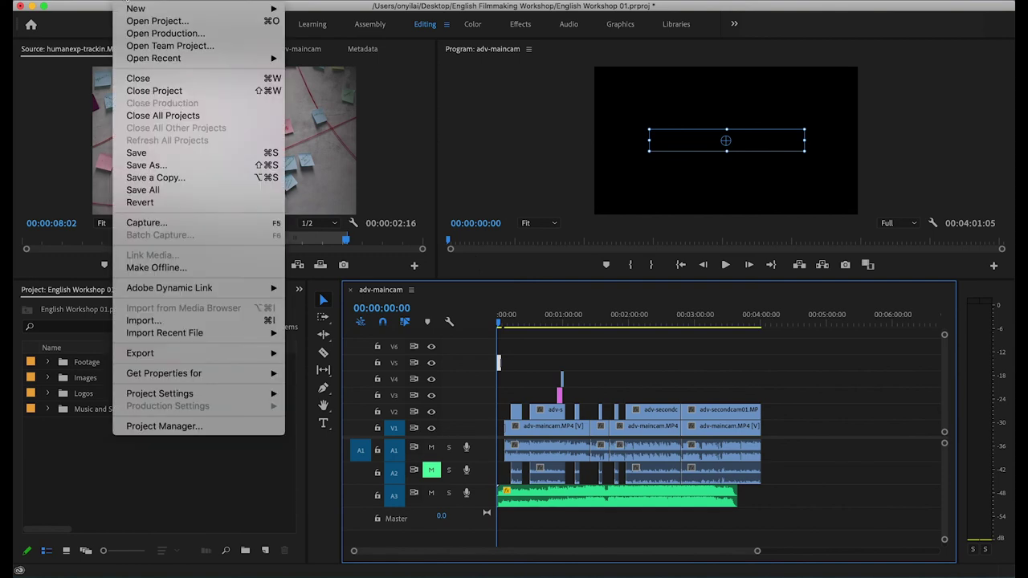
click(162, 159)
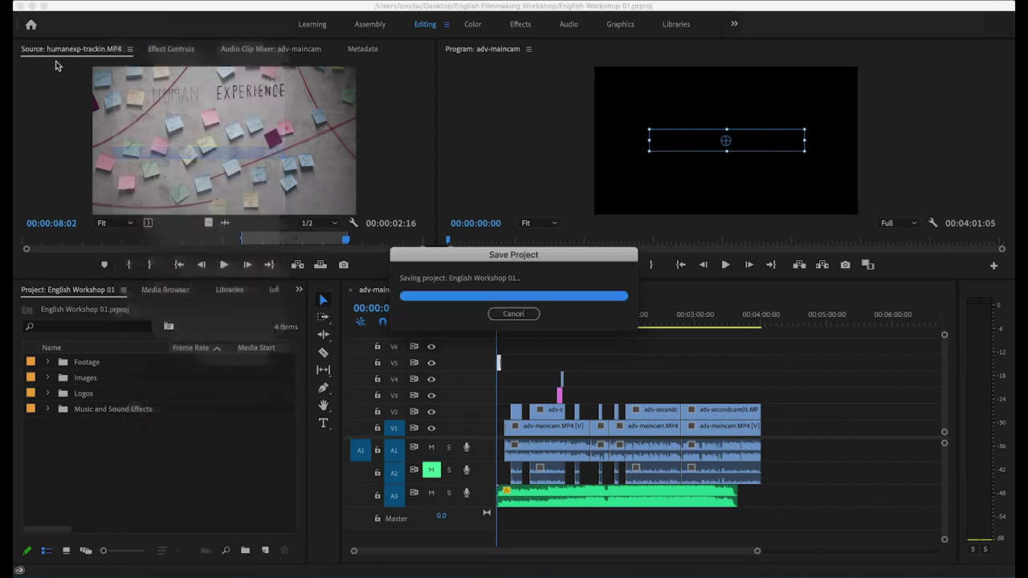
Step: Minimize the Premiere Pro window and move the English Film Workshop folder beneath SkillShare Courses on the desktop
click(32, 7)
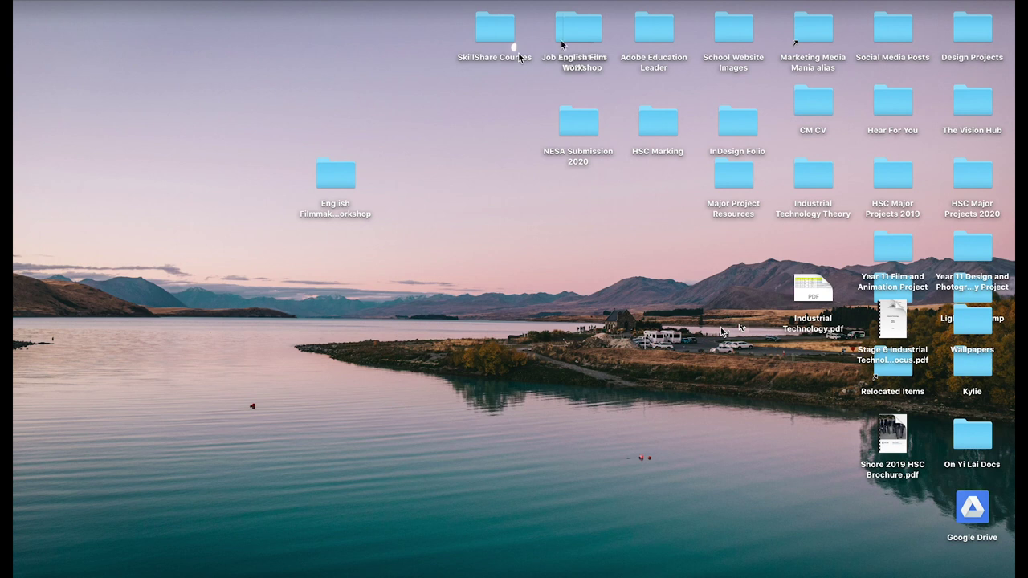
drag(561, 44, 506, 138)
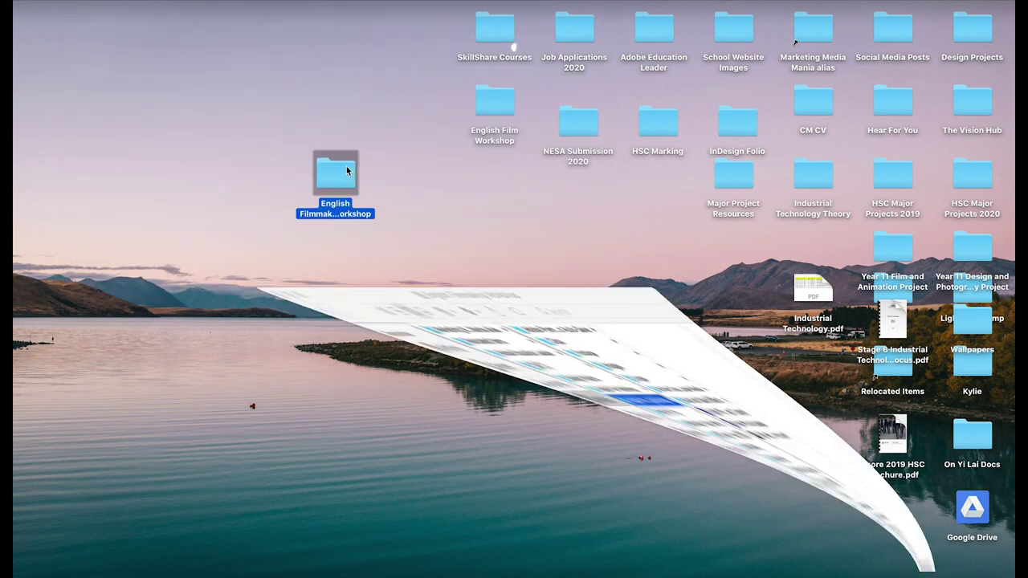
Step: Open the exported English Advanced Workshop.mp4 from the English Filmmaking Workshop folder and play it
click(378, 307)
click(382, 306)
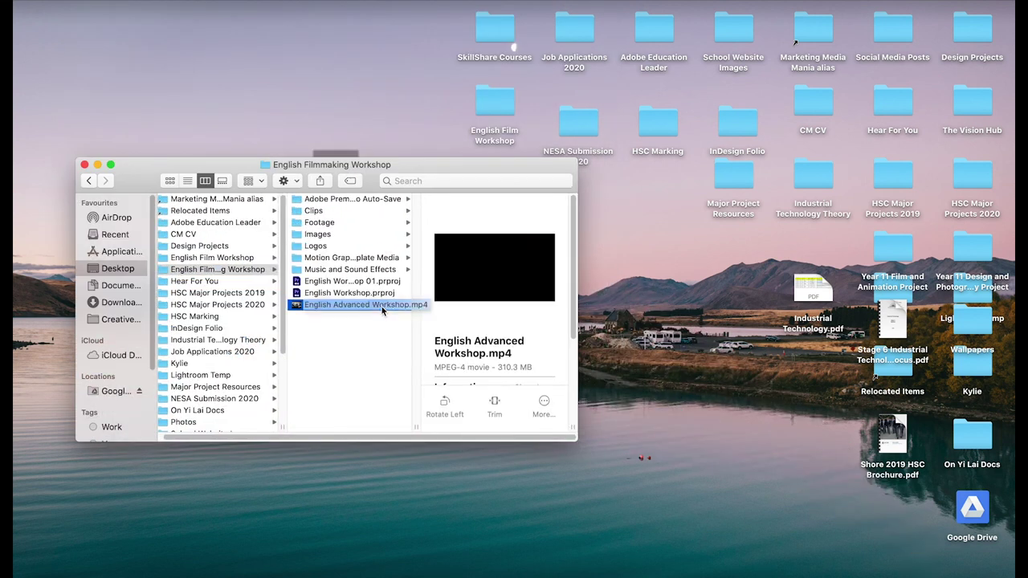
double_click(383, 311)
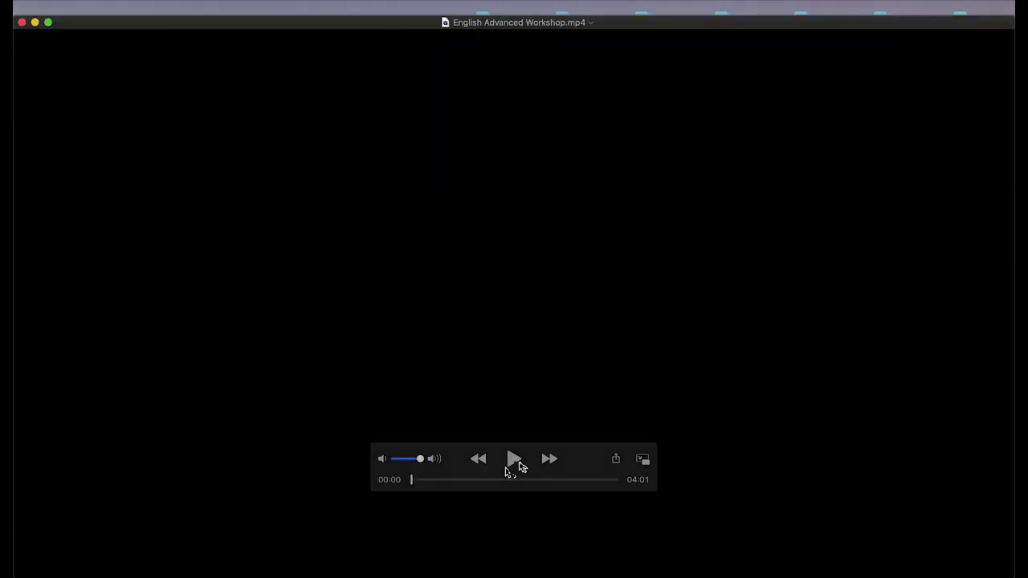
click(514, 460)
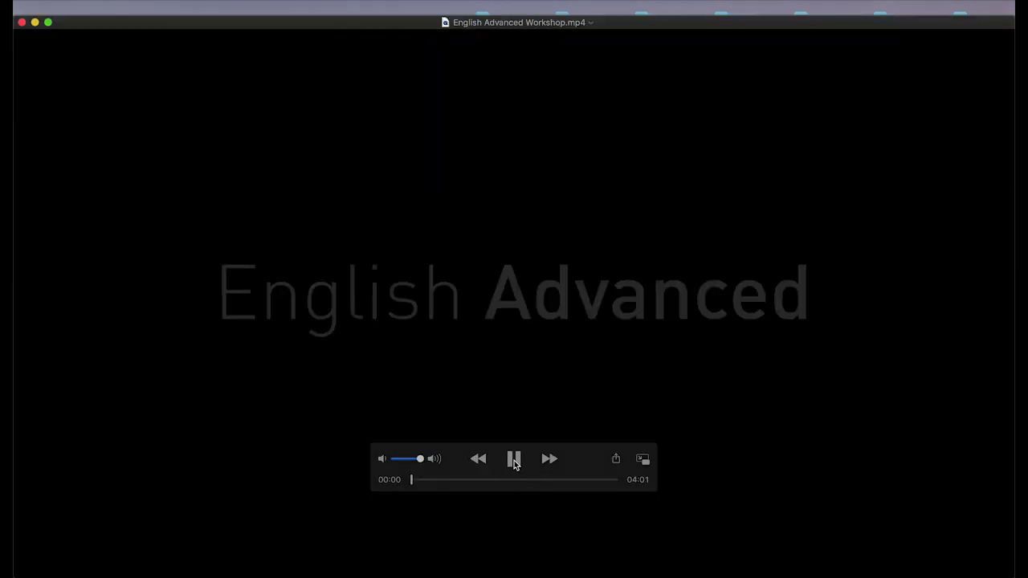